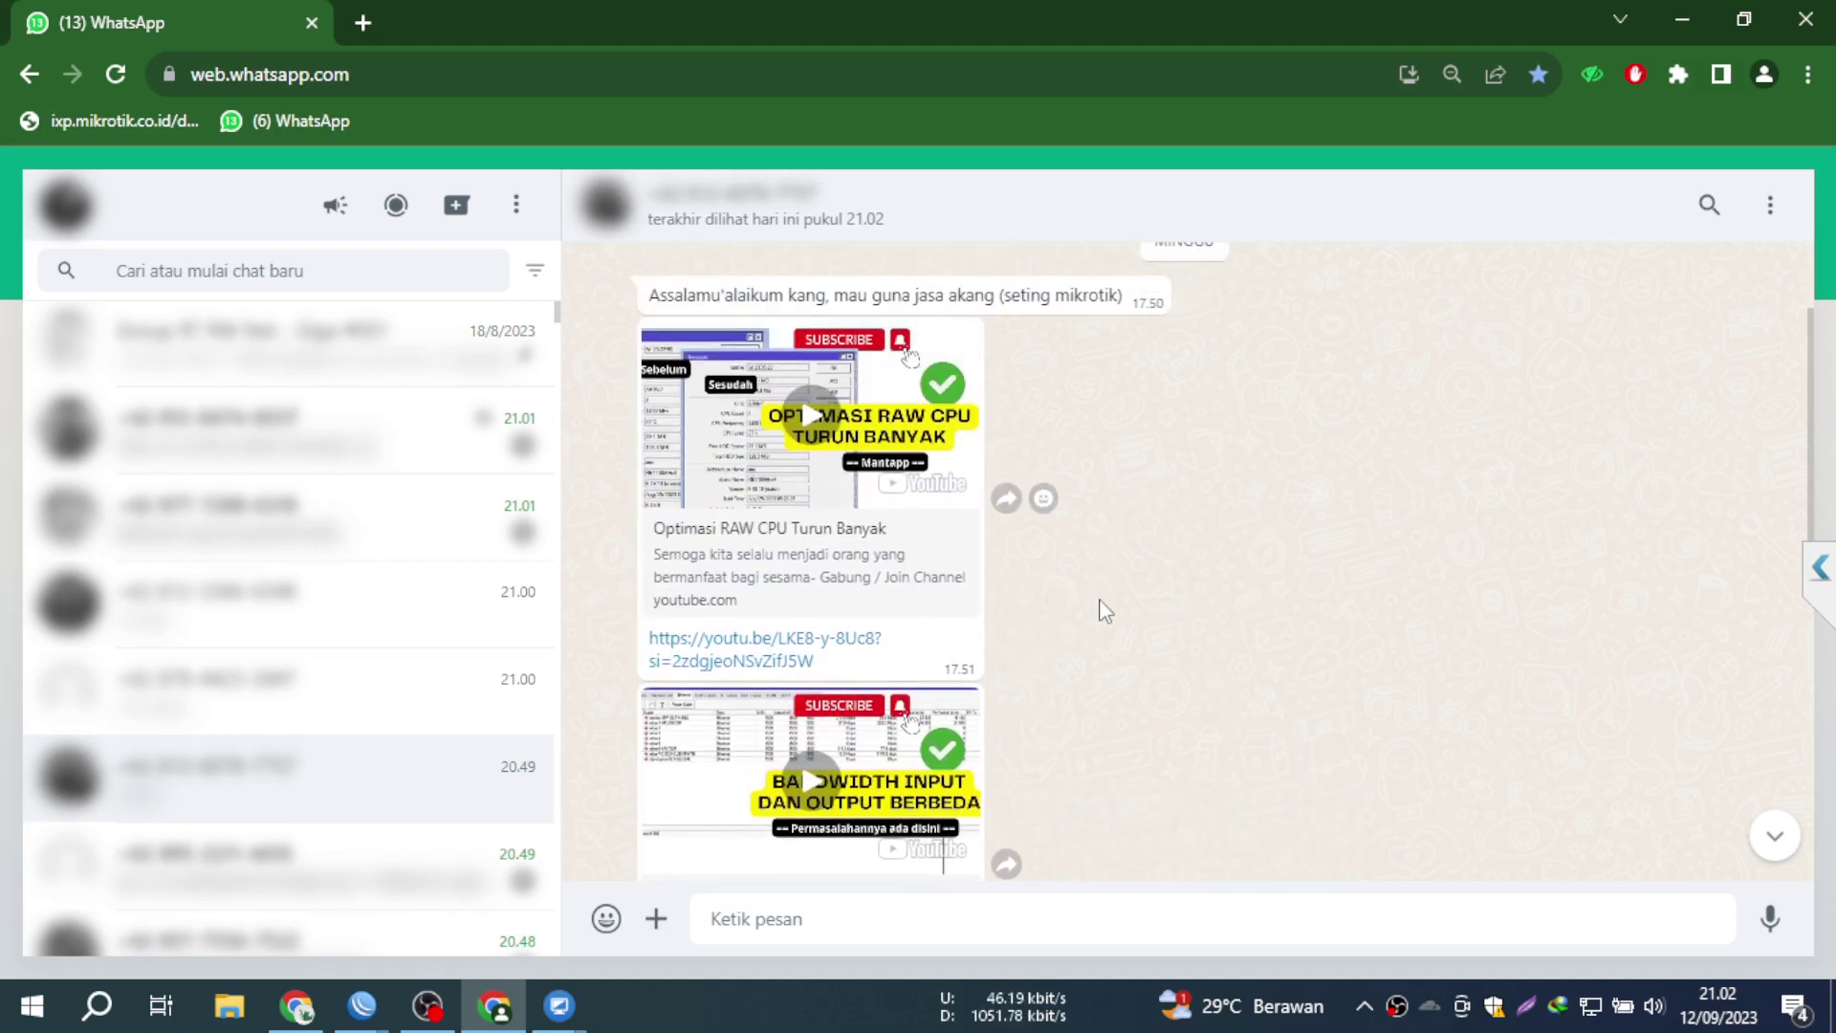
- Read the client's chat message describing the Mikrotik GR3 setup and the requested queue and firewall check
scroll(1105, 612, "down", 5)
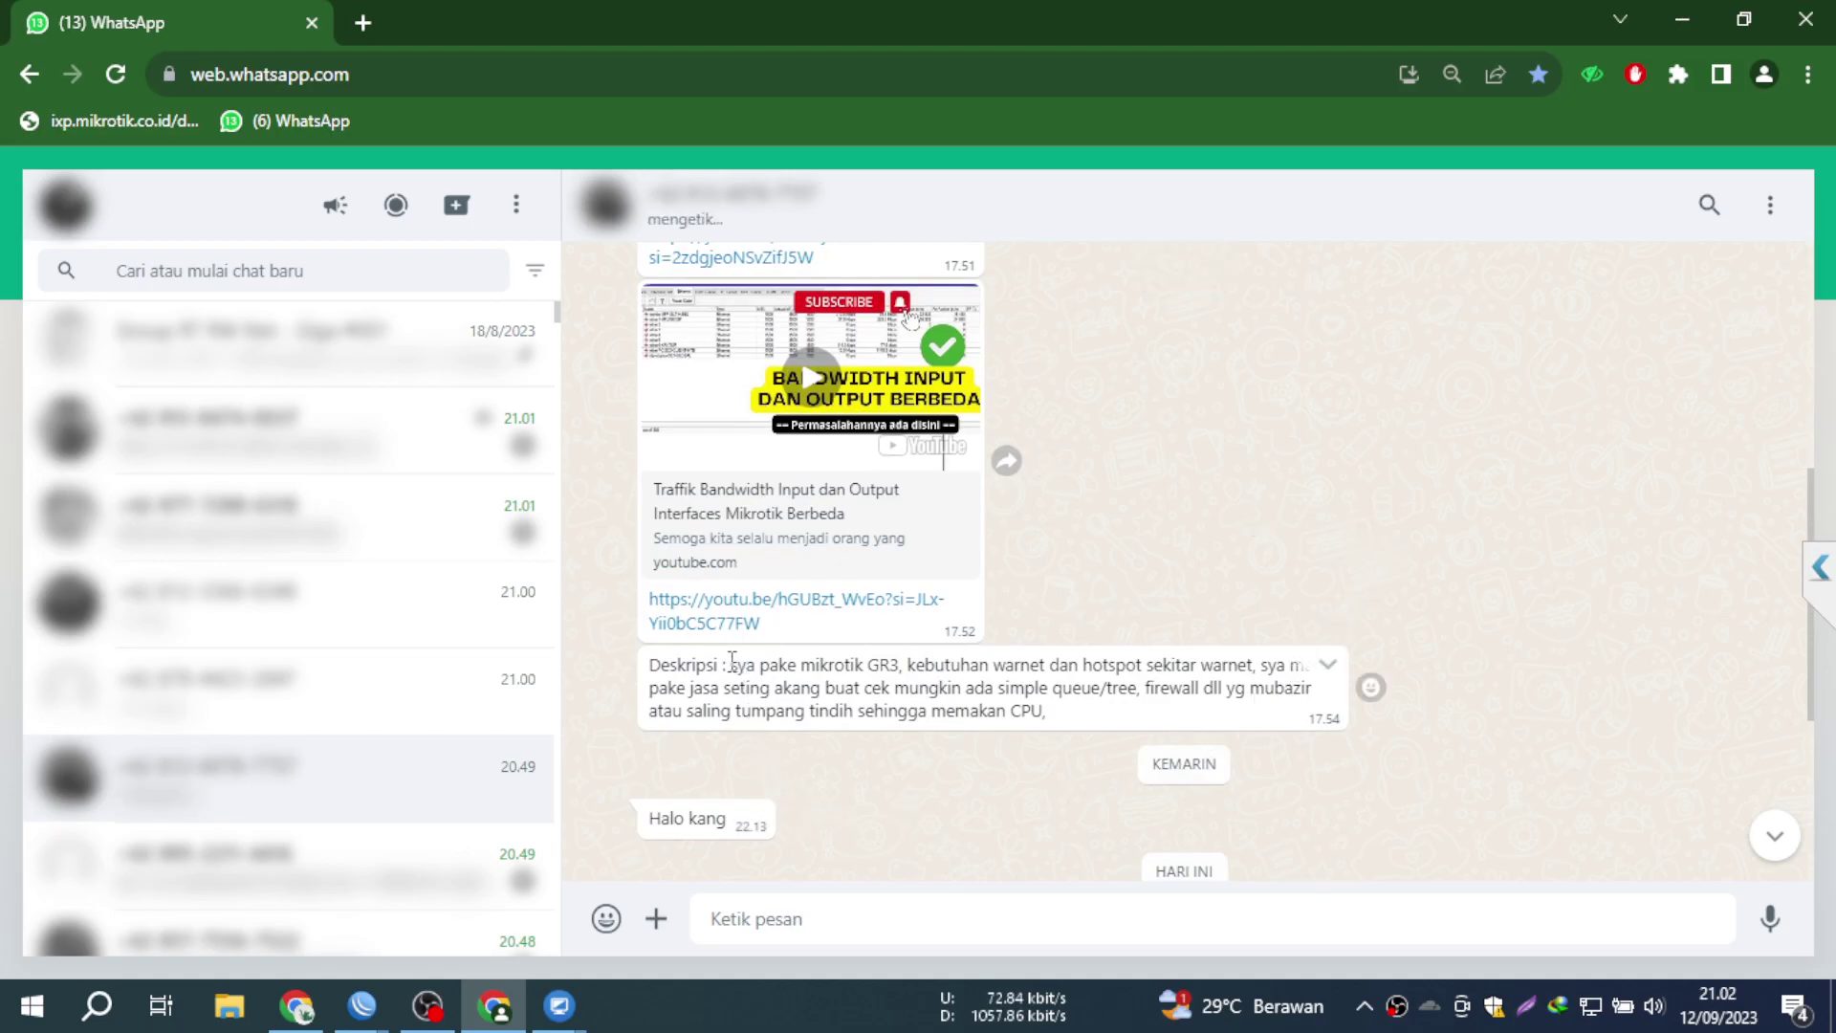
left_click_drag(730, 664, 1220, 666)
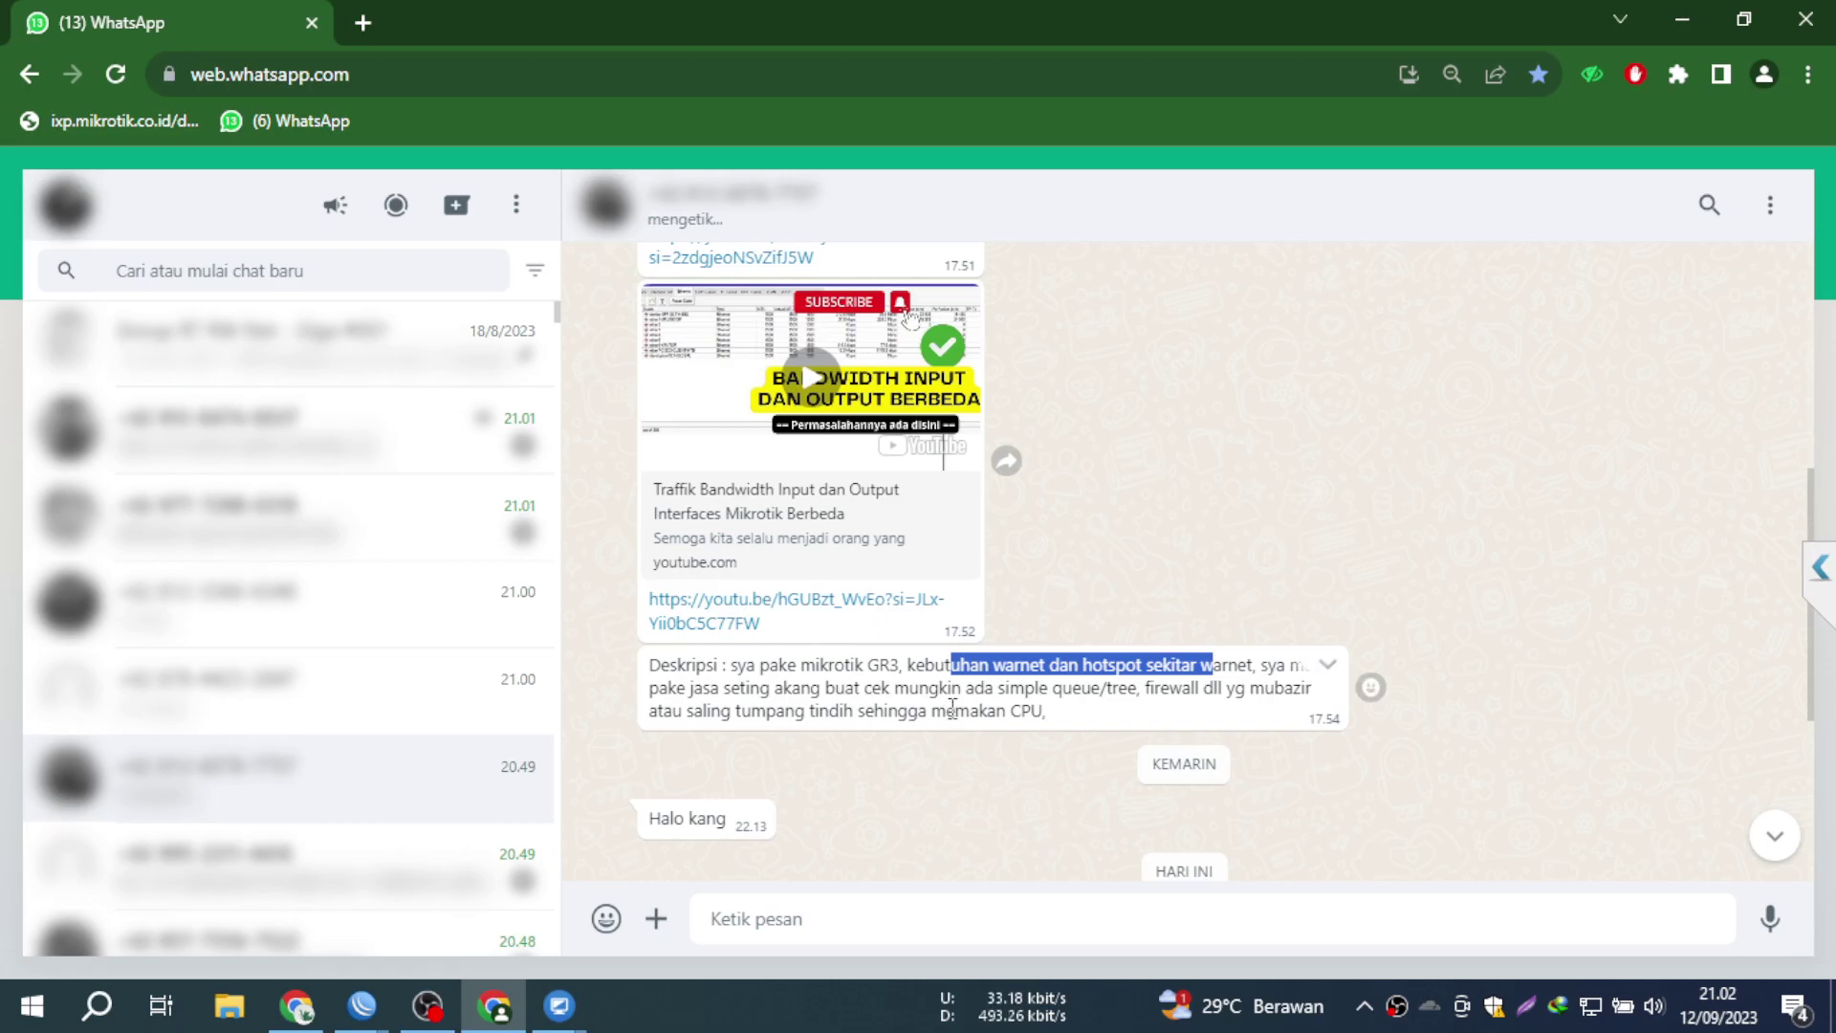
scroll(953, 708, "down", 3)
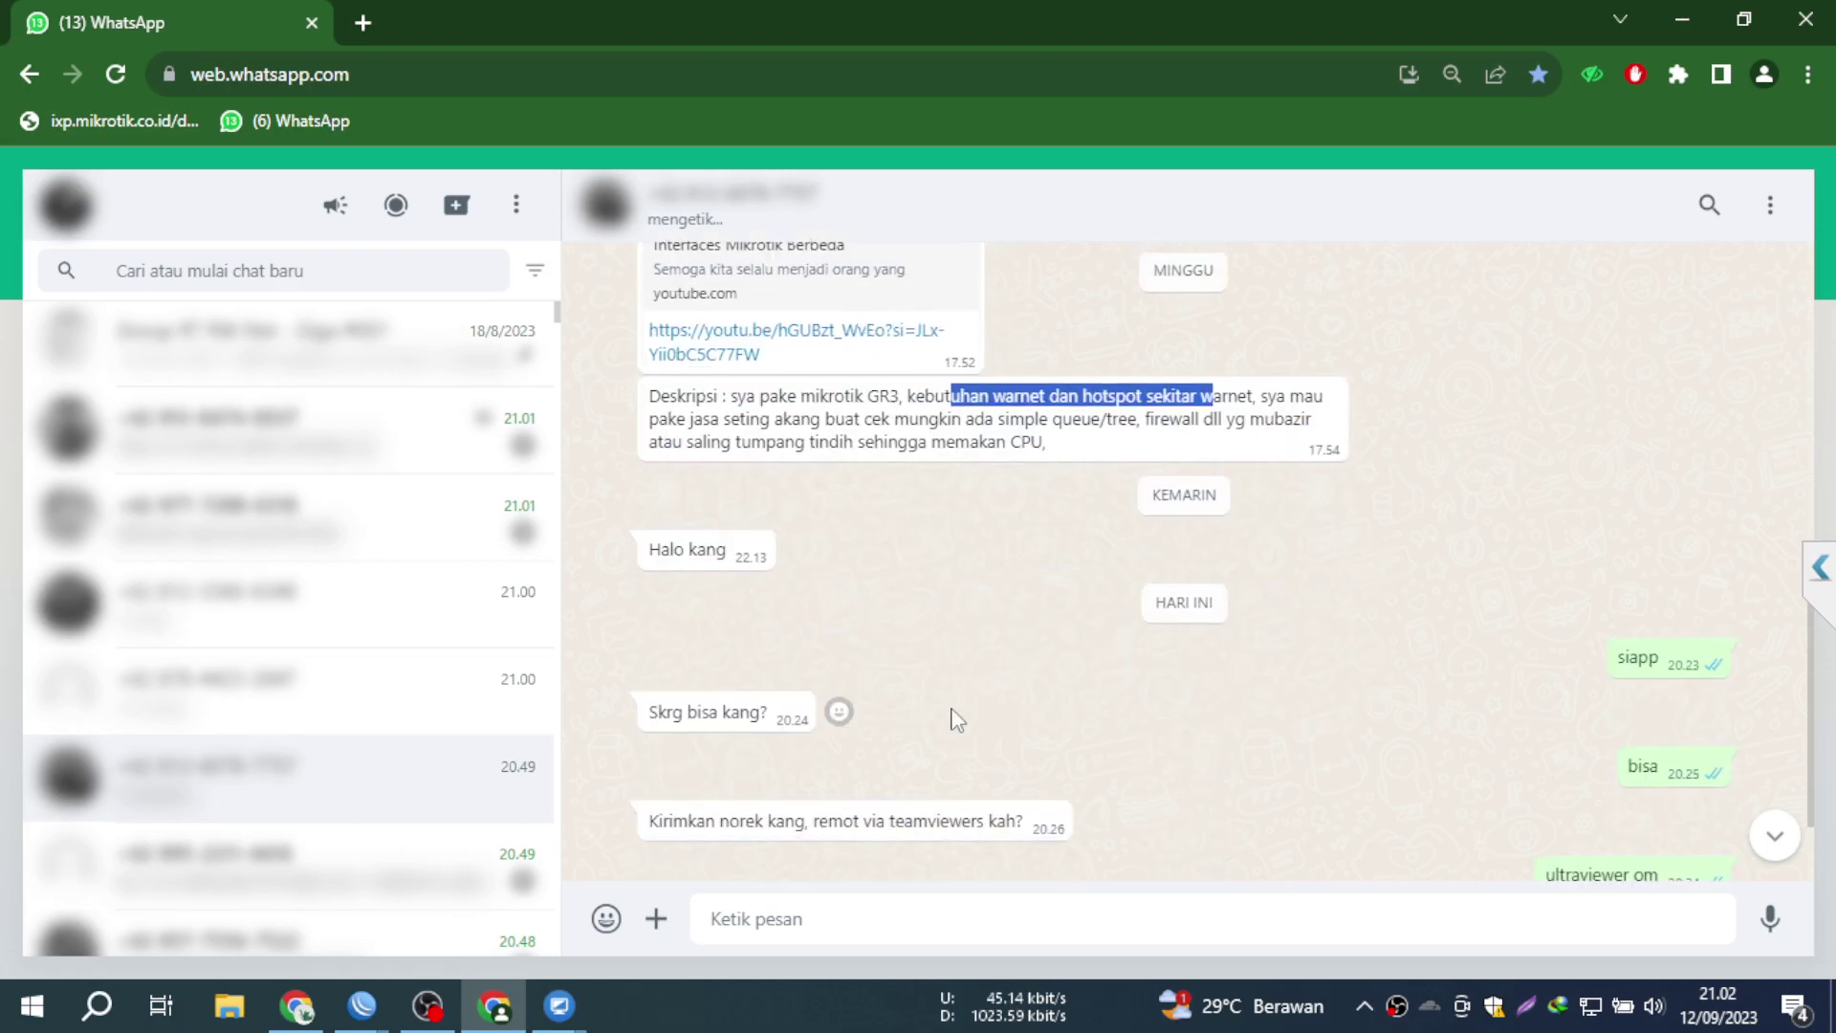
scroll(955, 719, "up", 1)
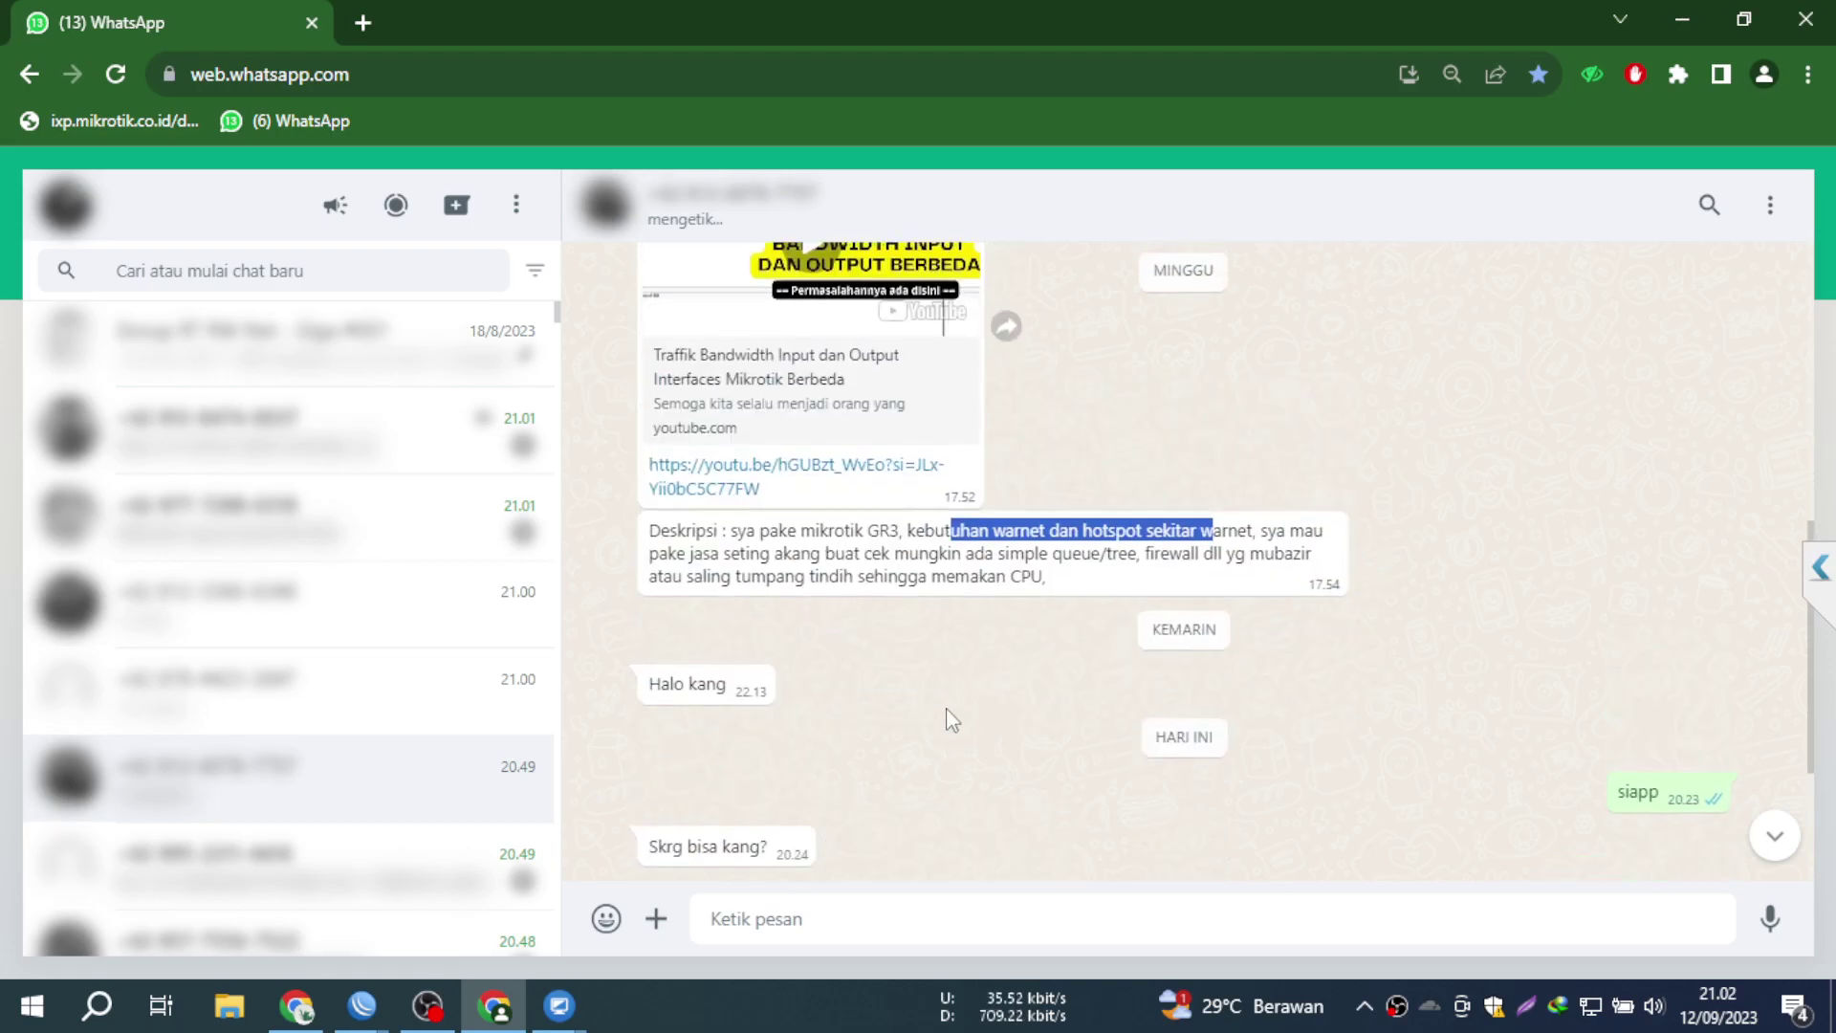
left_click(973, 600)
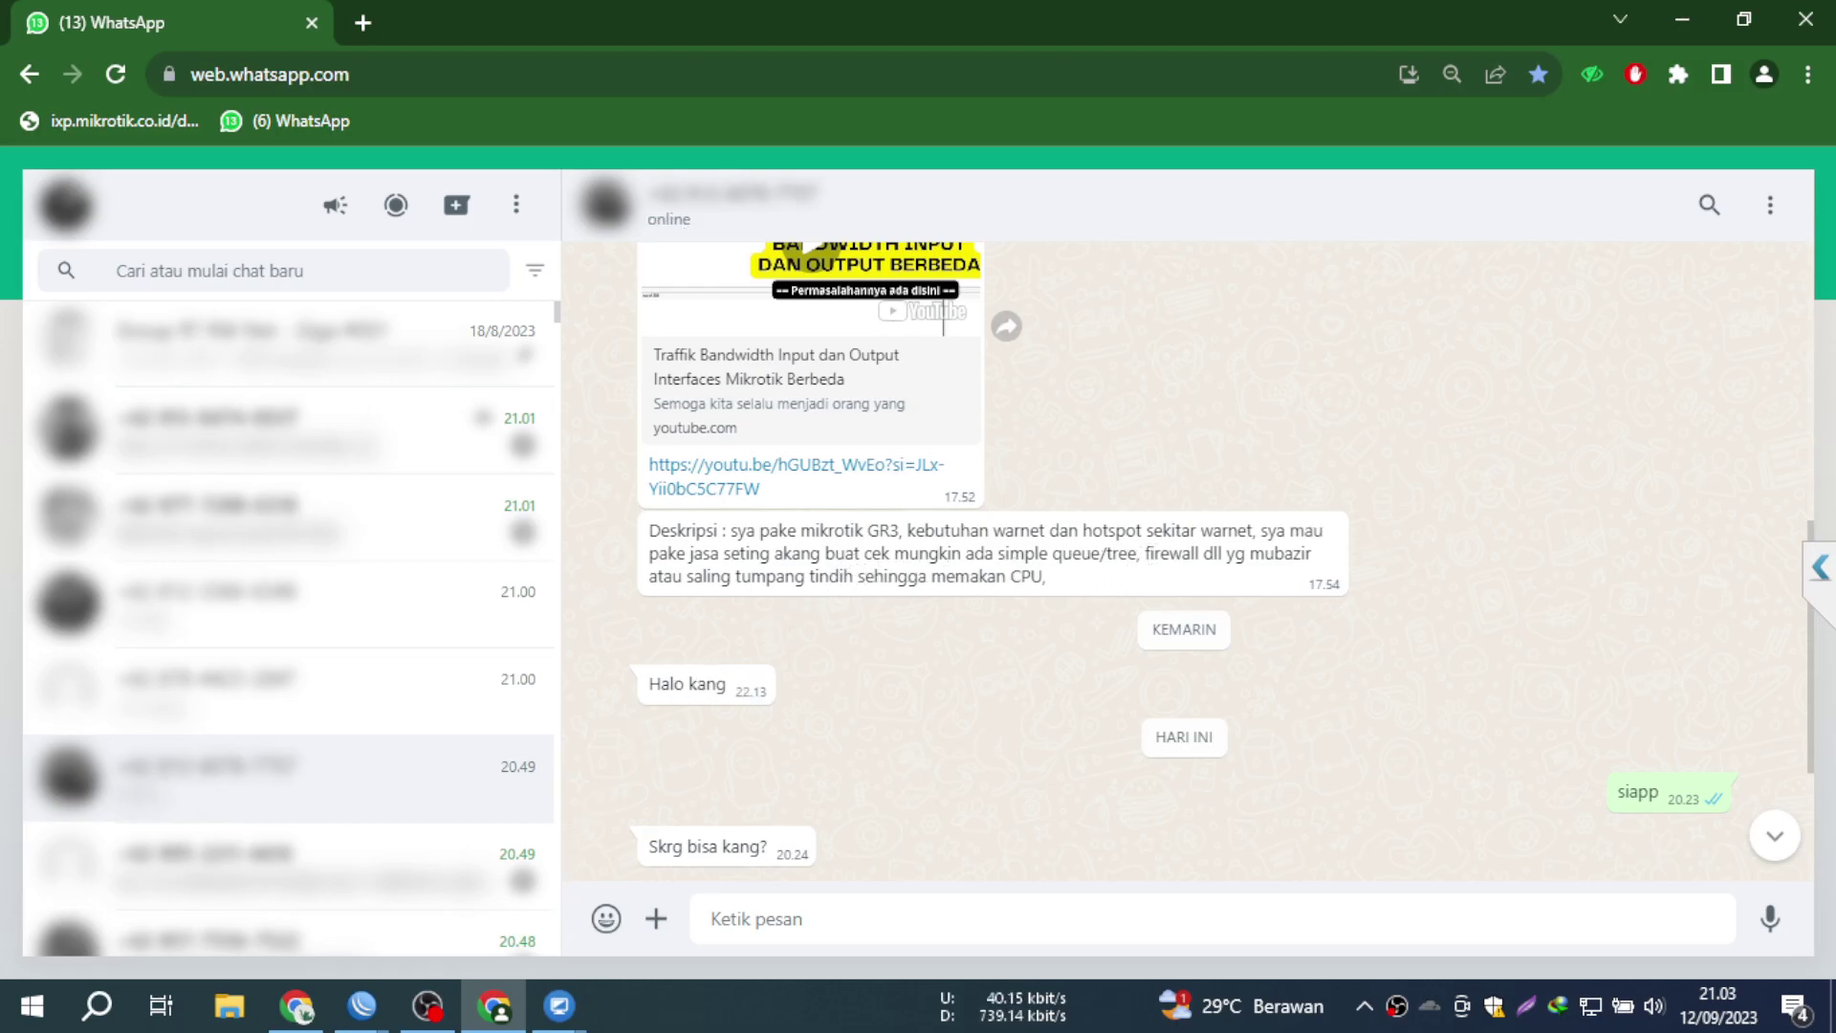
- Switch to the UltraViewer remote session, close the ALL TRAFICK queue properties, and examine the simple queues in WinBox
mouse_move(559, 1006)
left_click(670, 894)
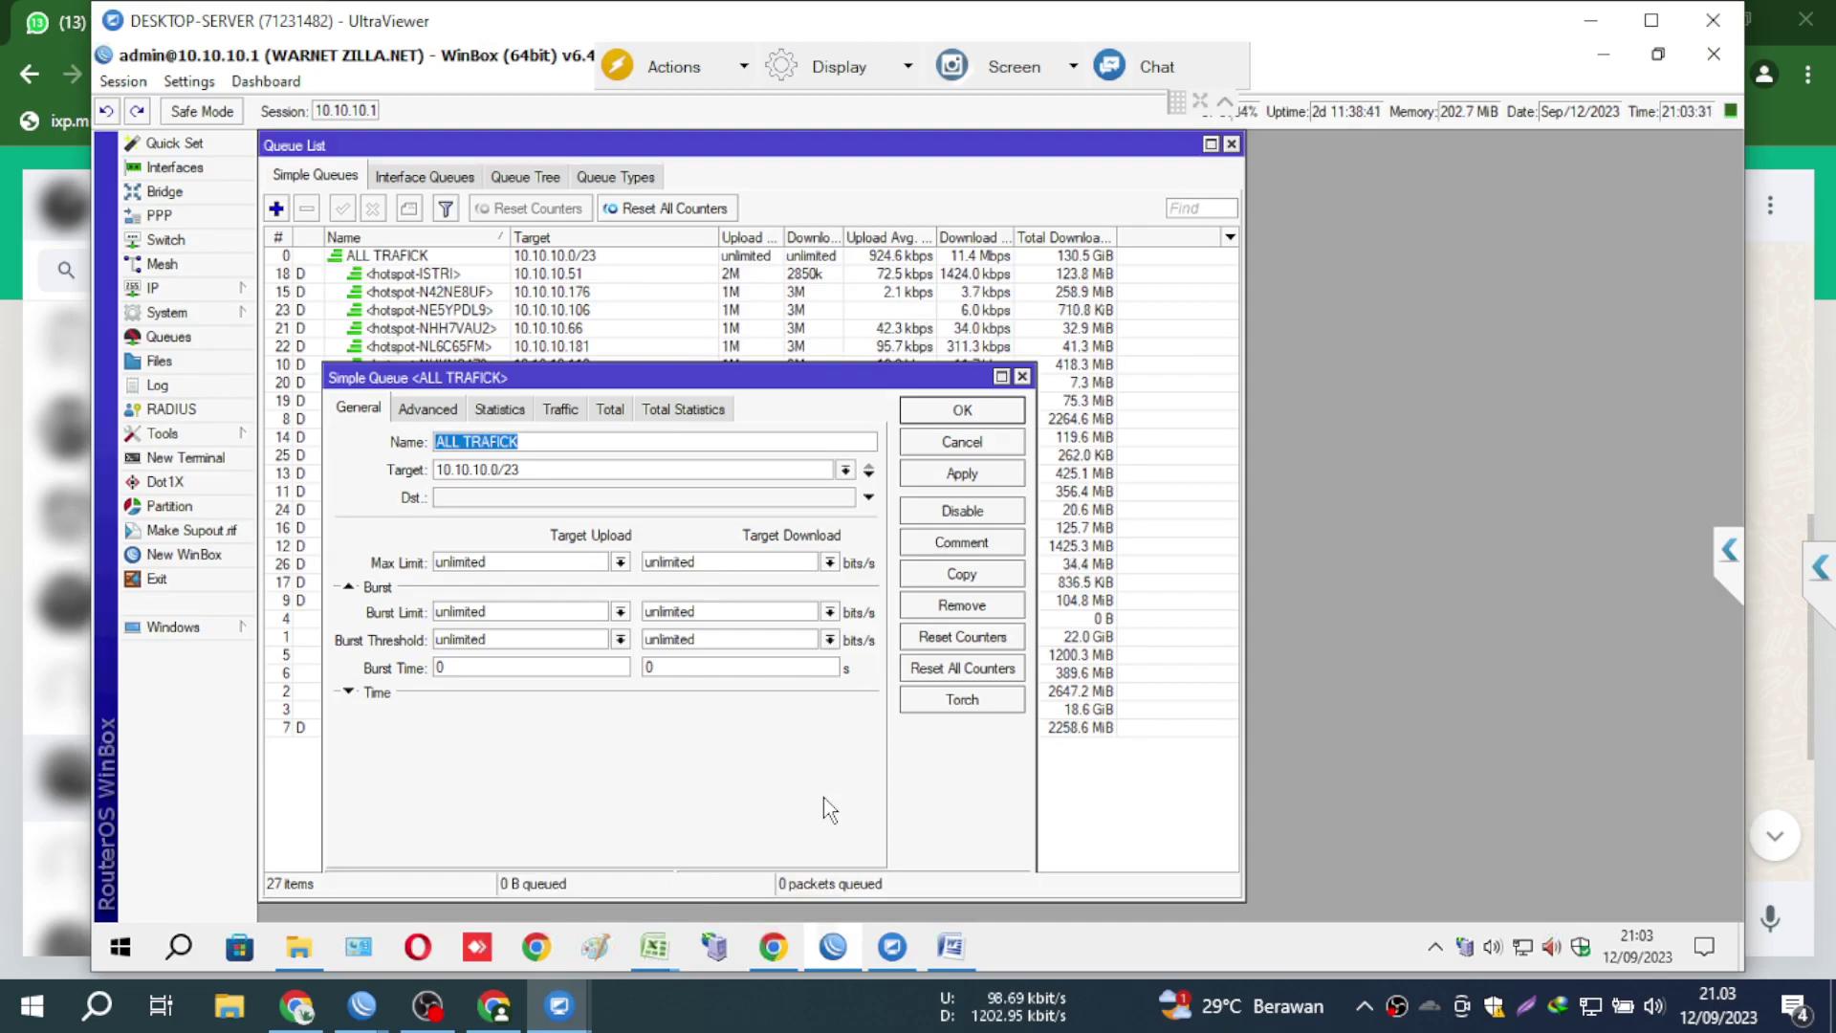
key("Escape")
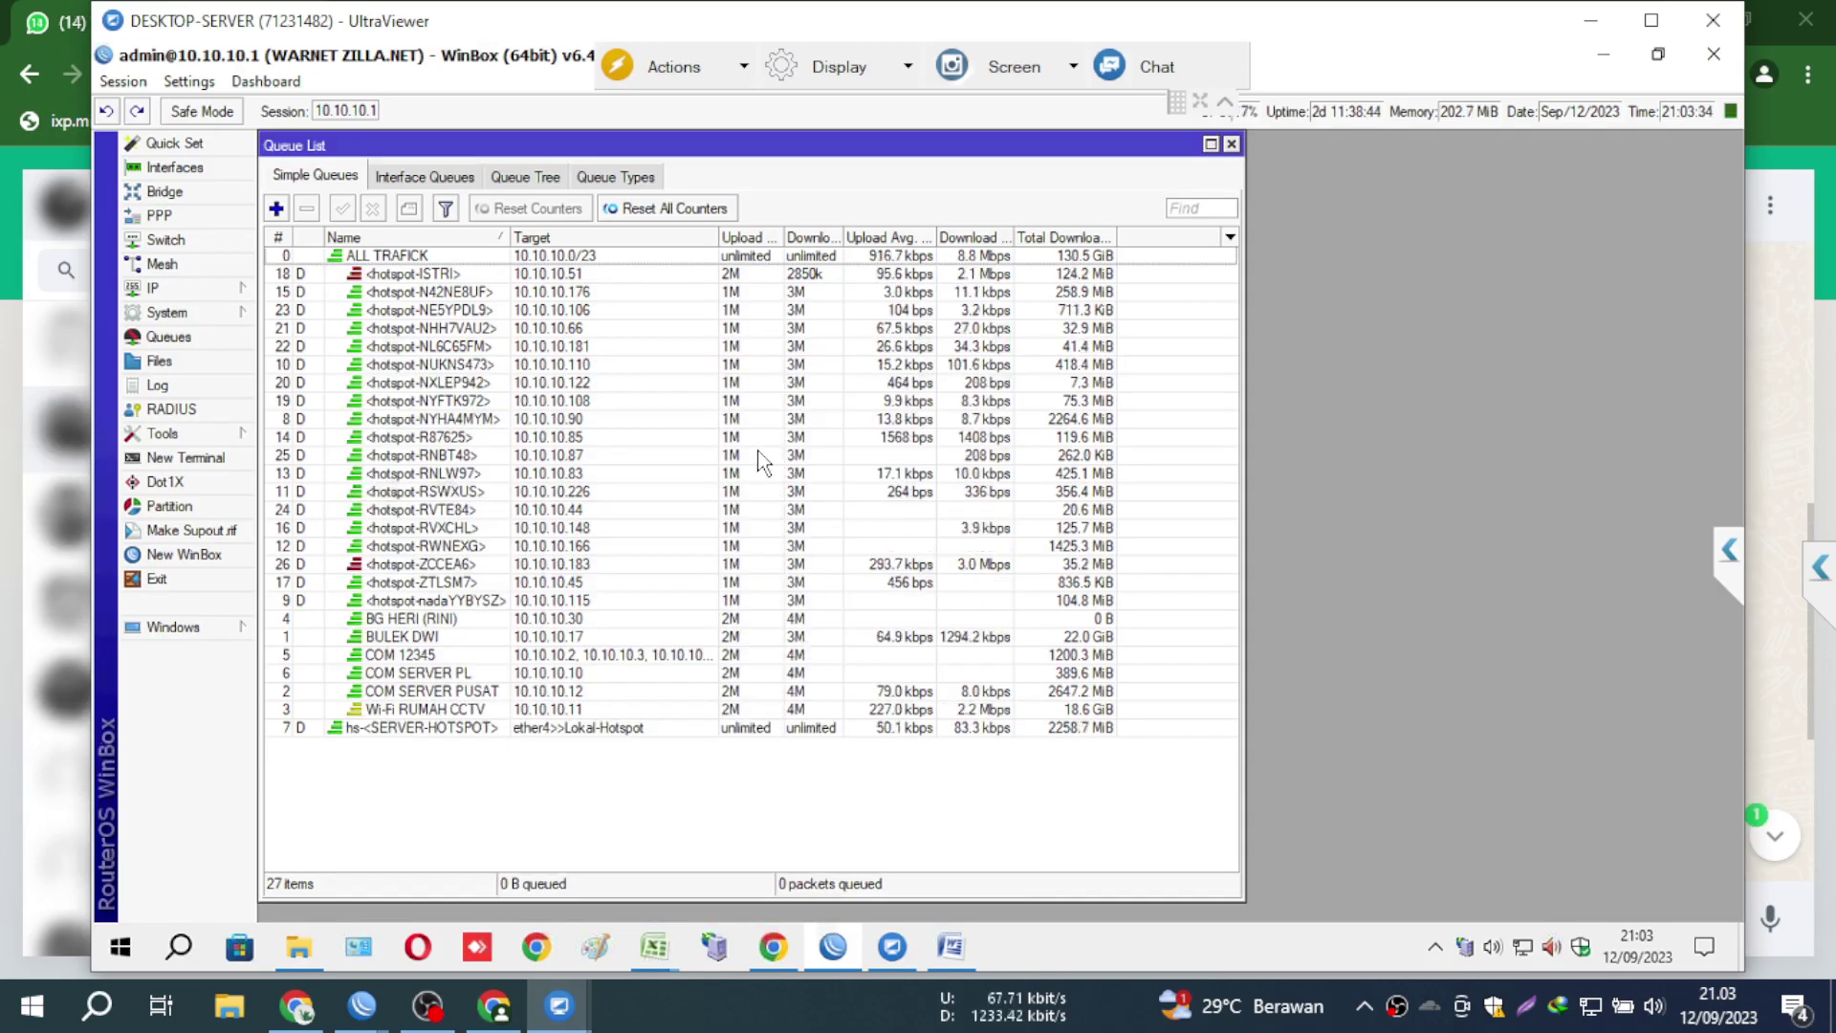
left_click(595, 258)
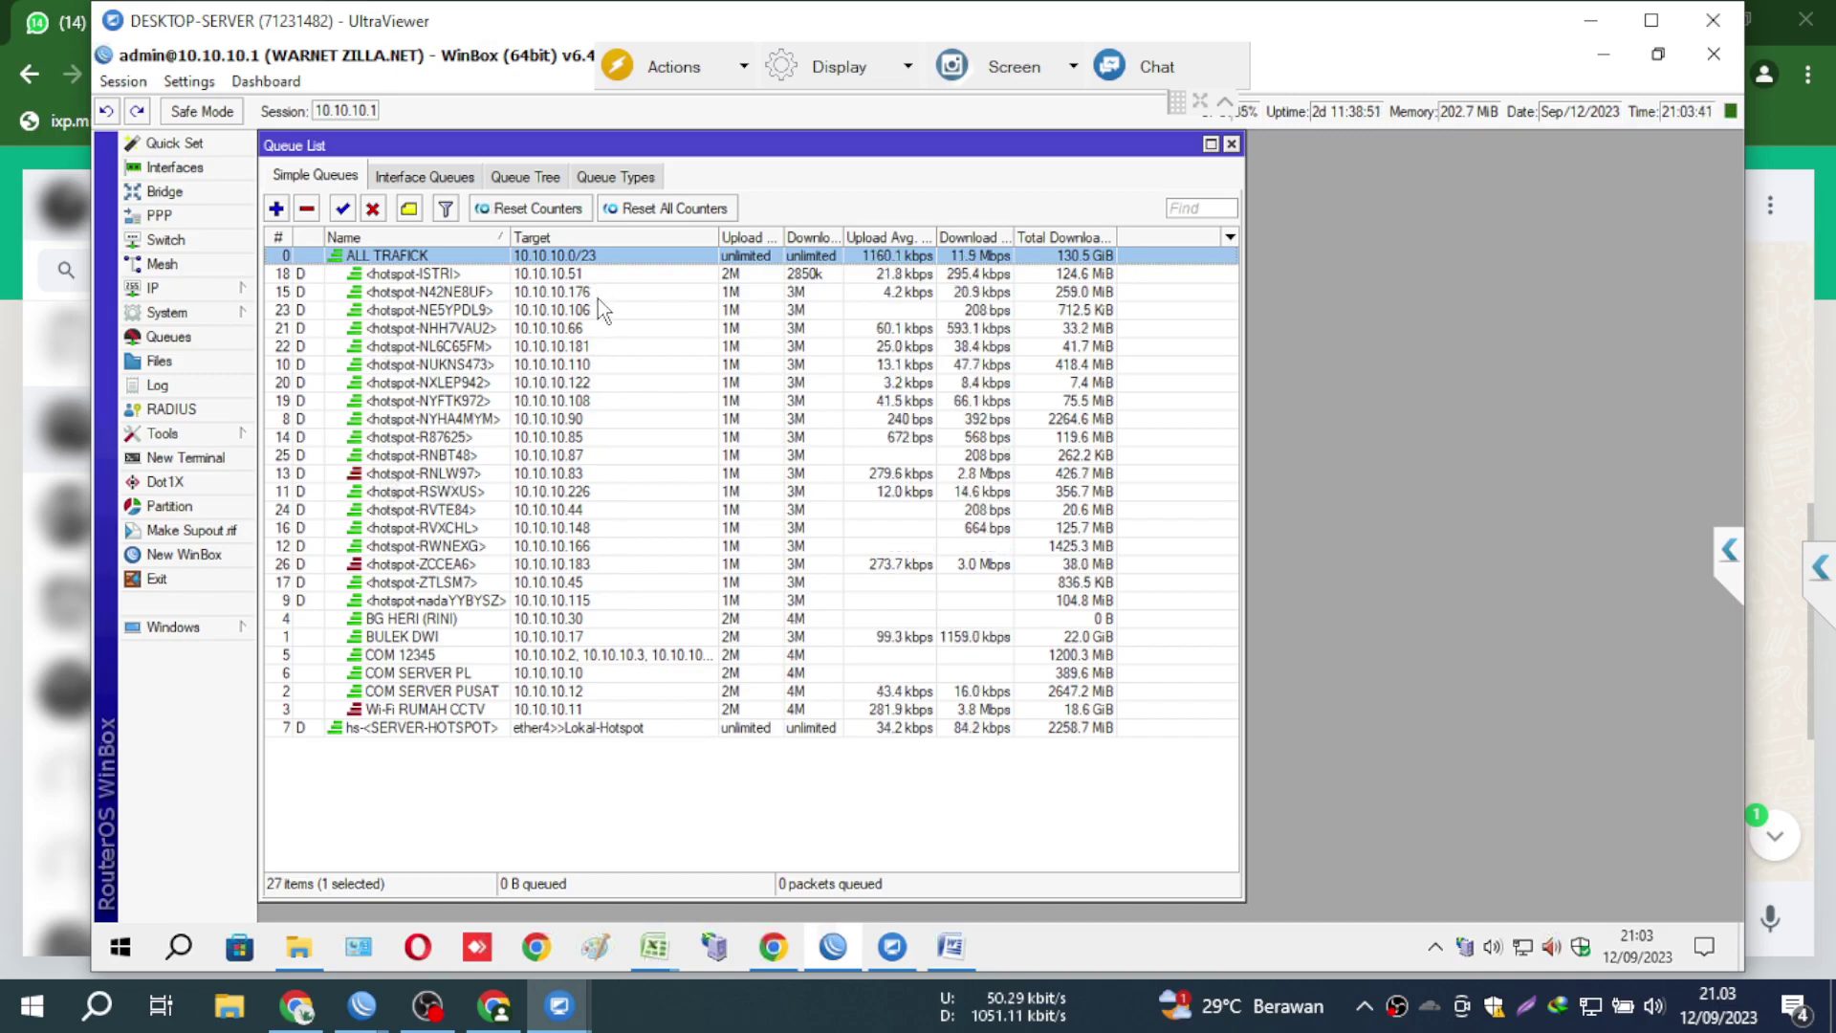
- Examine the queue tree entries and the traffic on the router's interfaces, then close the interface list
left_click(516, 177)
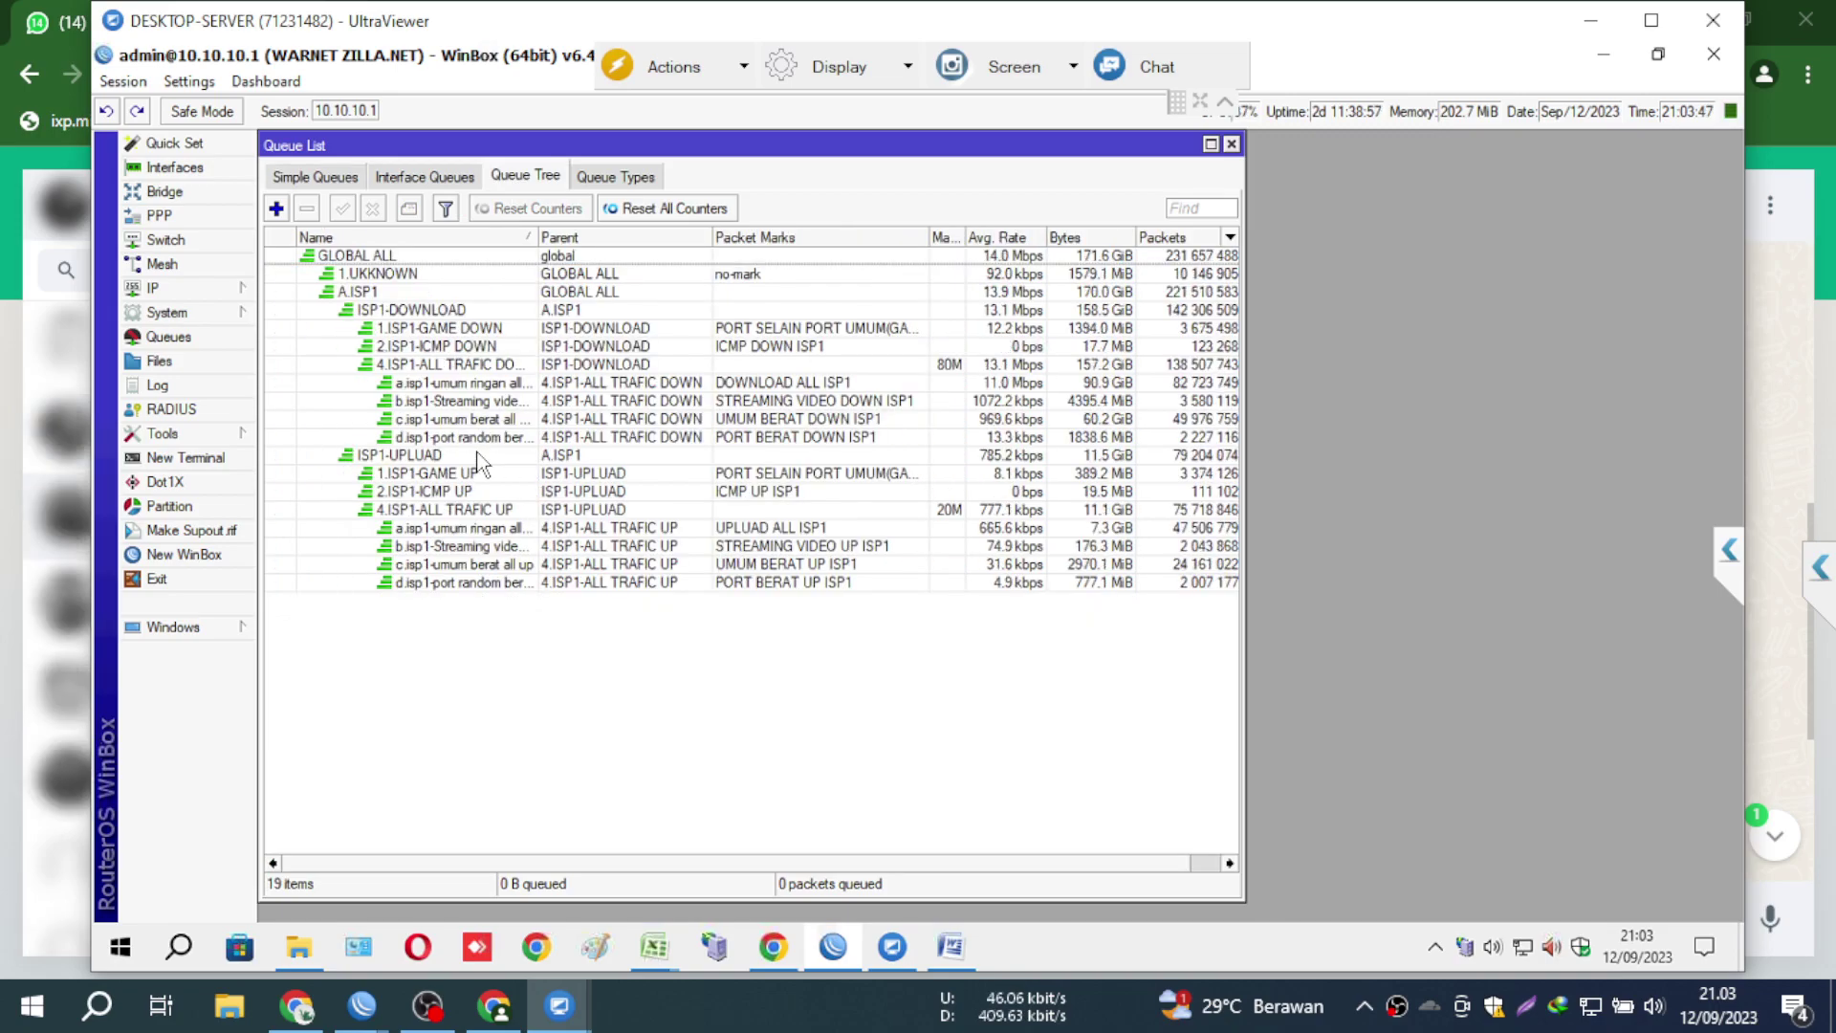
left_click(178, 173)
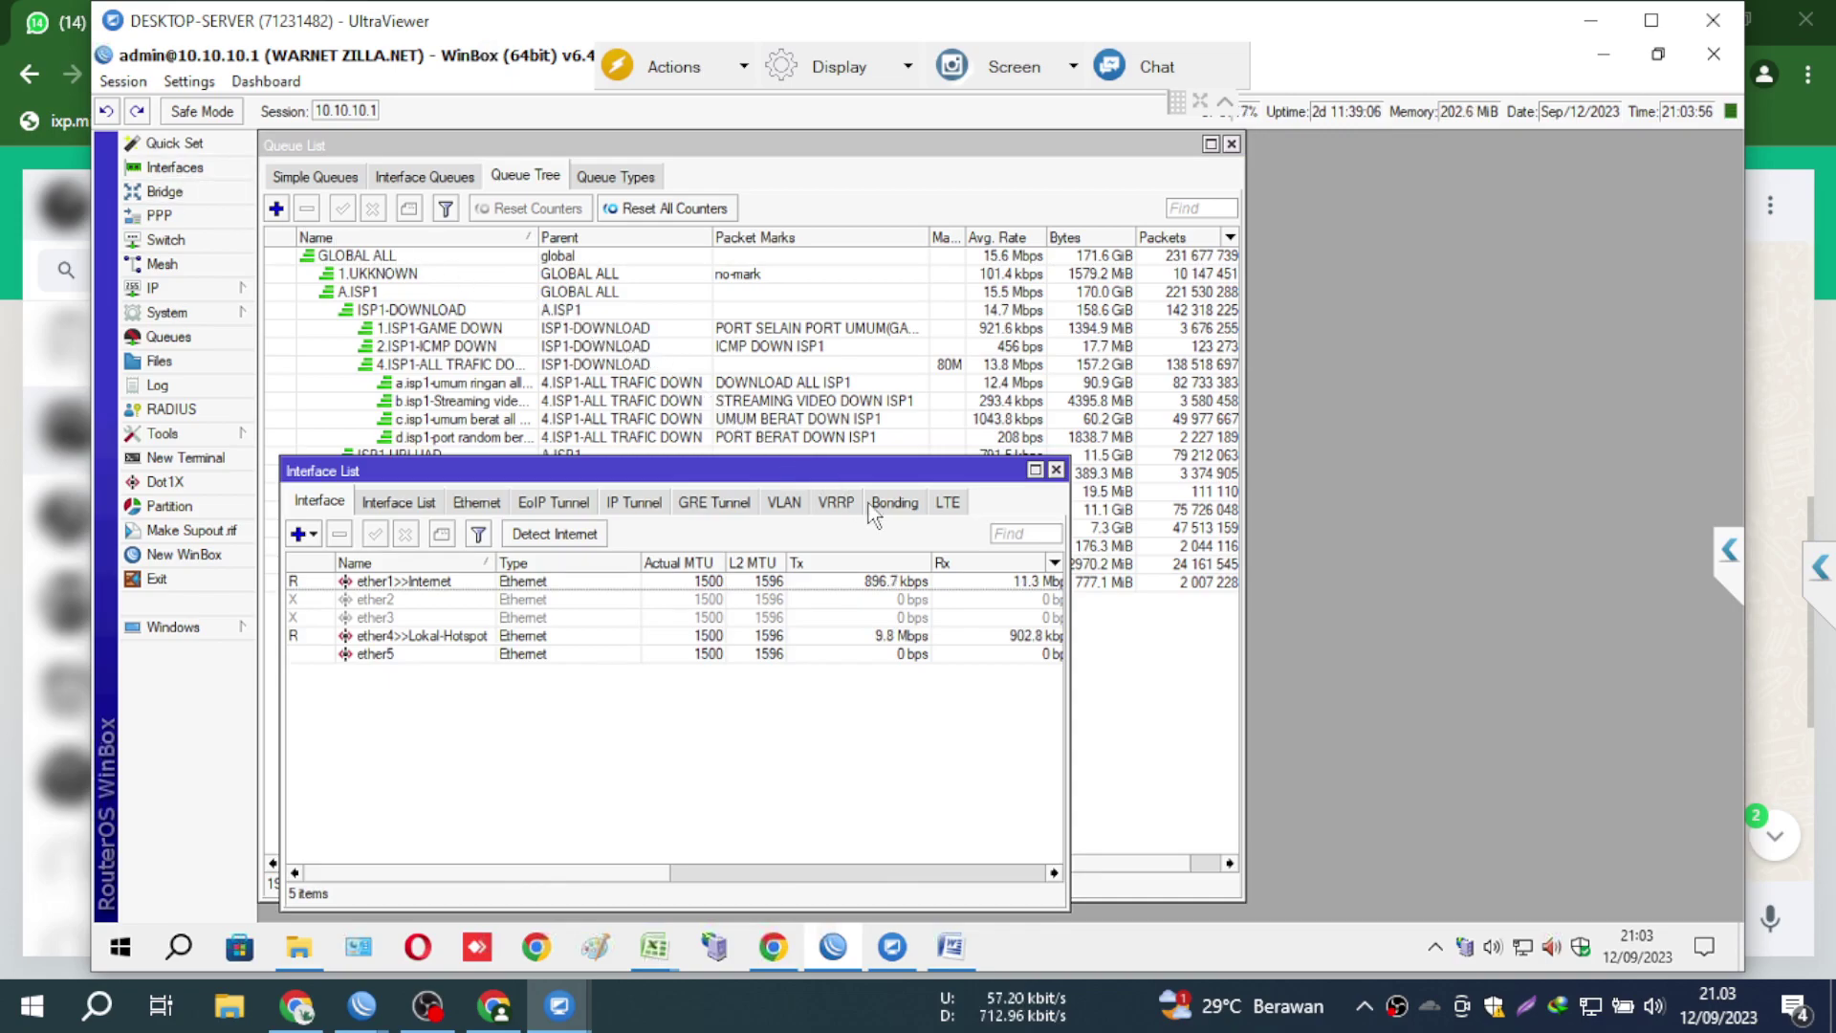
left_click(1055, 471)
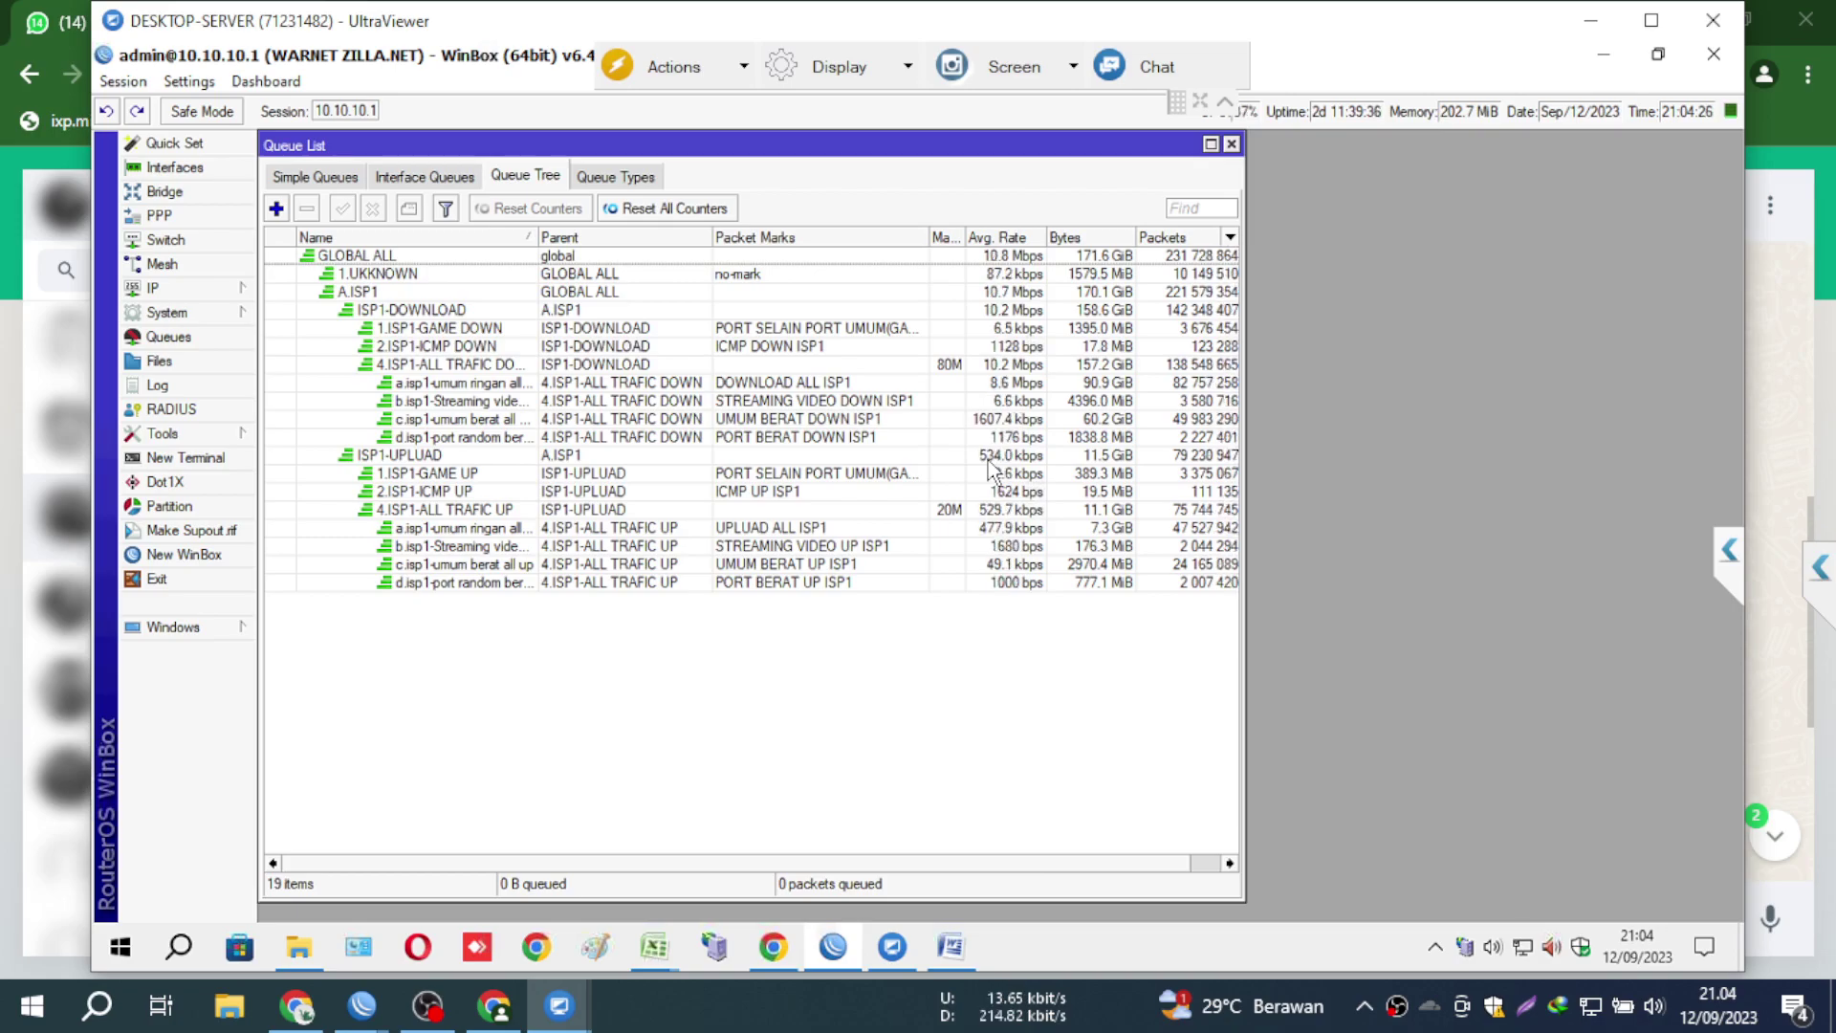
- Collapse the remote-session toolbar and compare the queue tree's download traffic limit under ISP1-DOWNLOAD with the simple queue limits
left_click(1225, 99)
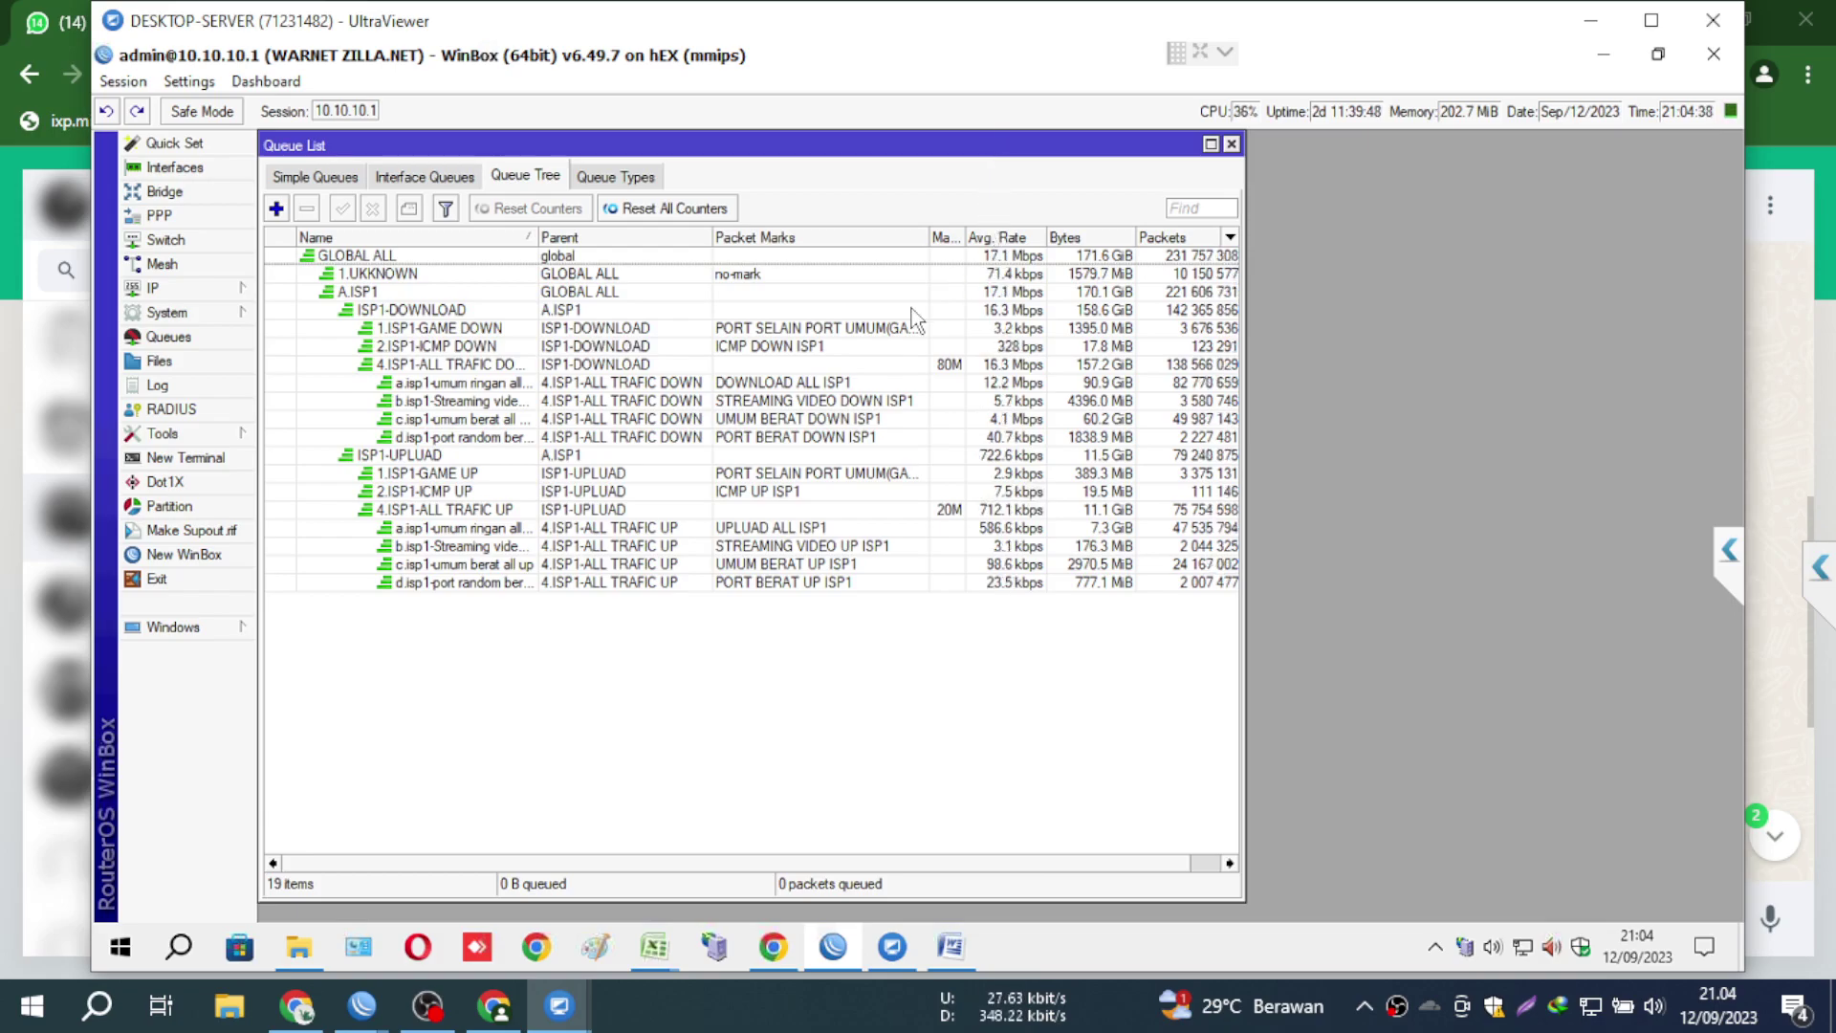
left_click(806, 366)
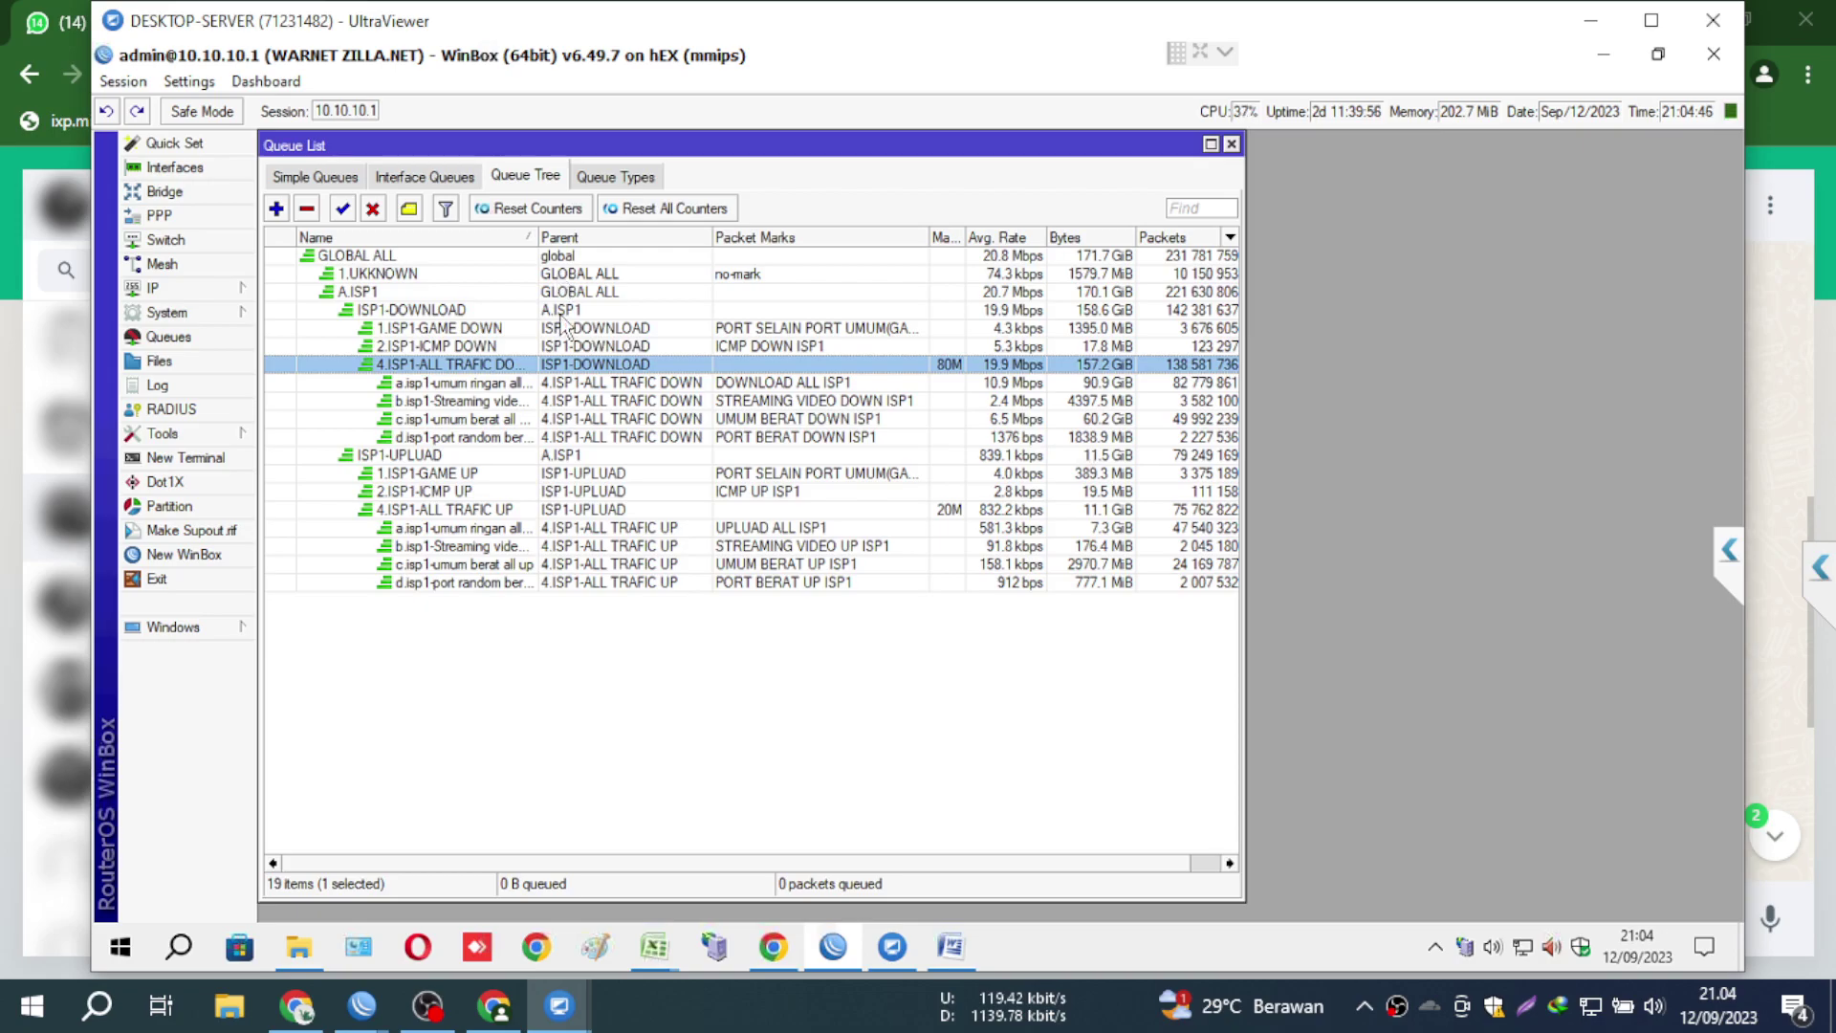
left_click(334, 174)
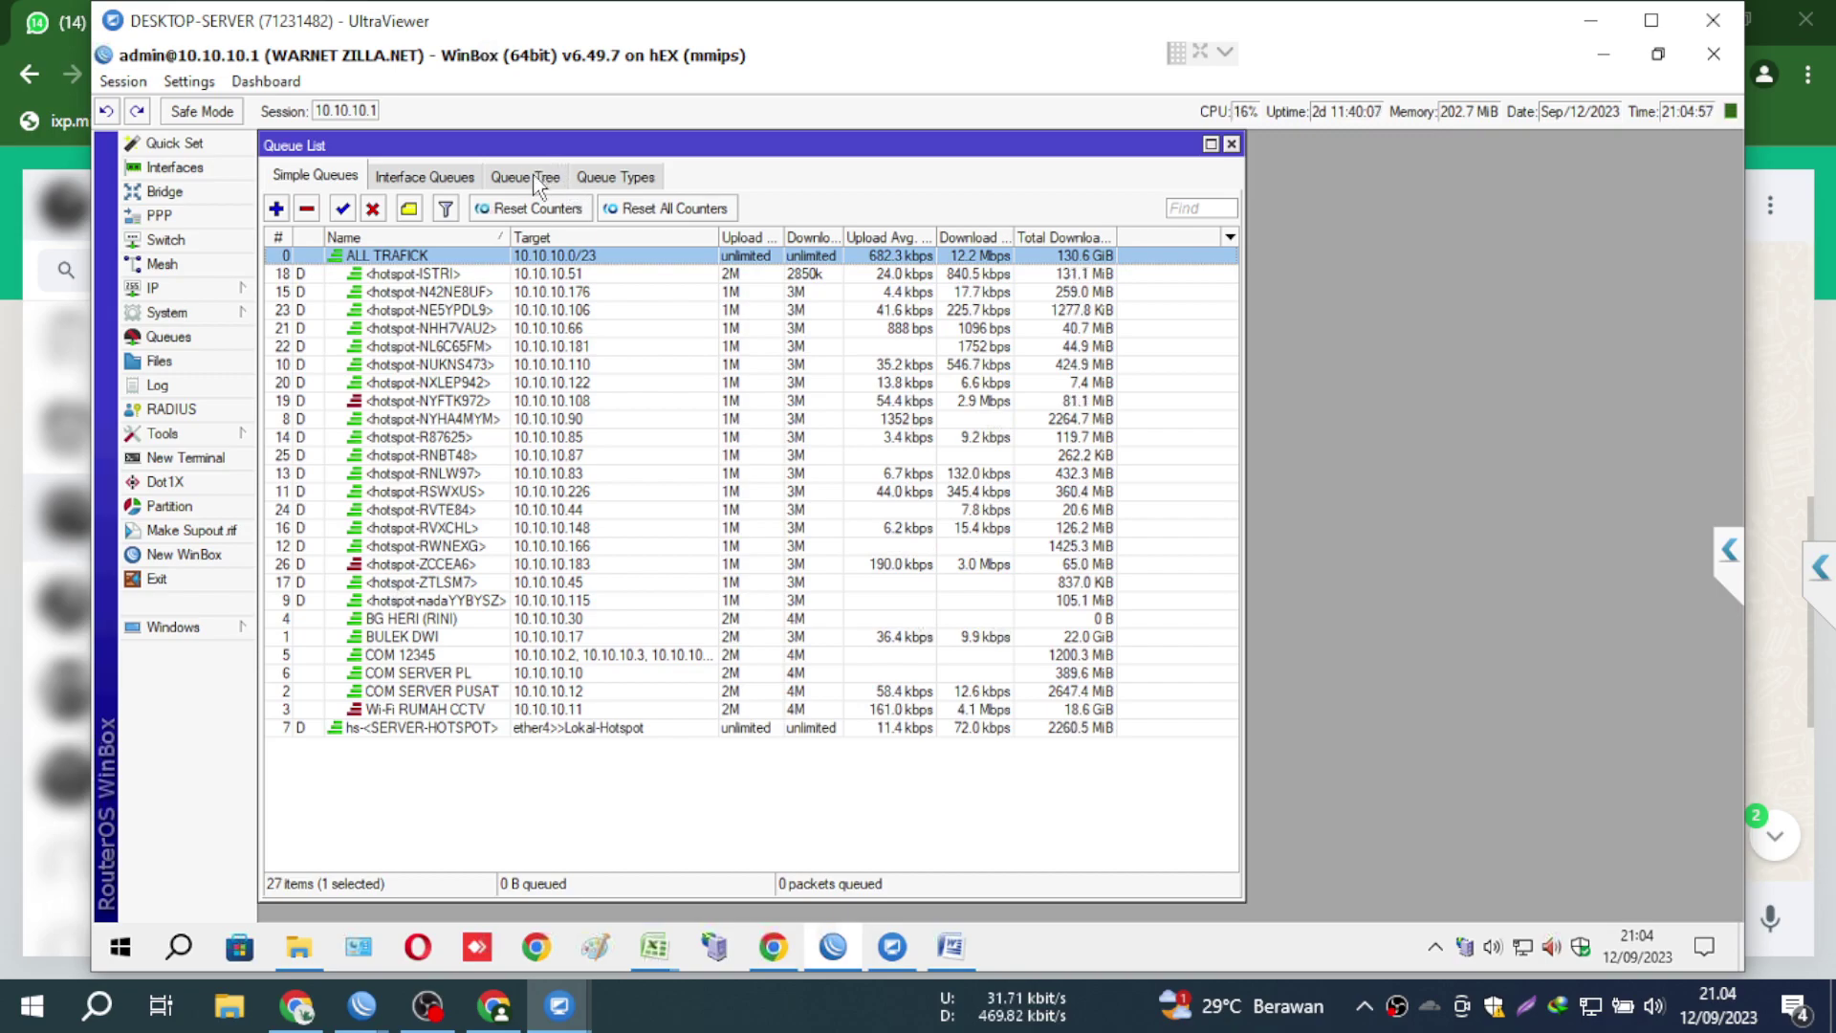
left_click(533, 178)
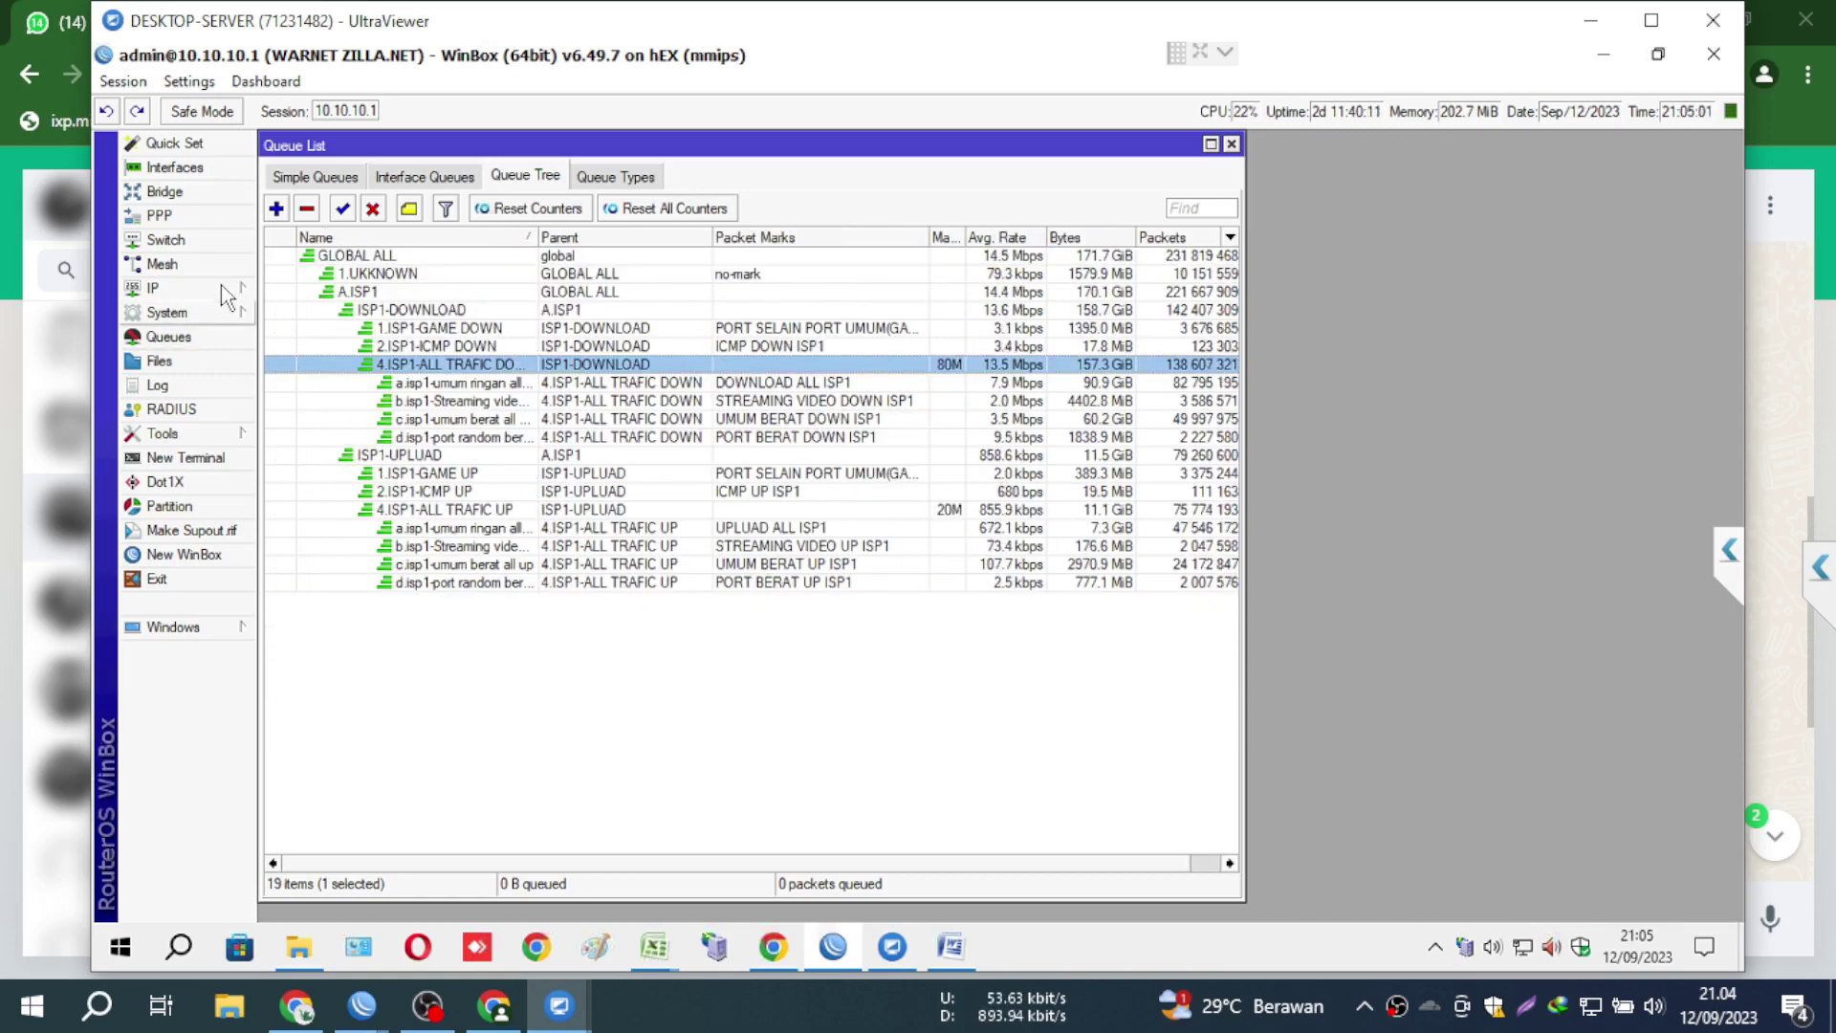
- Inspect the router's firewall mangle, NAT and raw rules
left_click(153, 287)
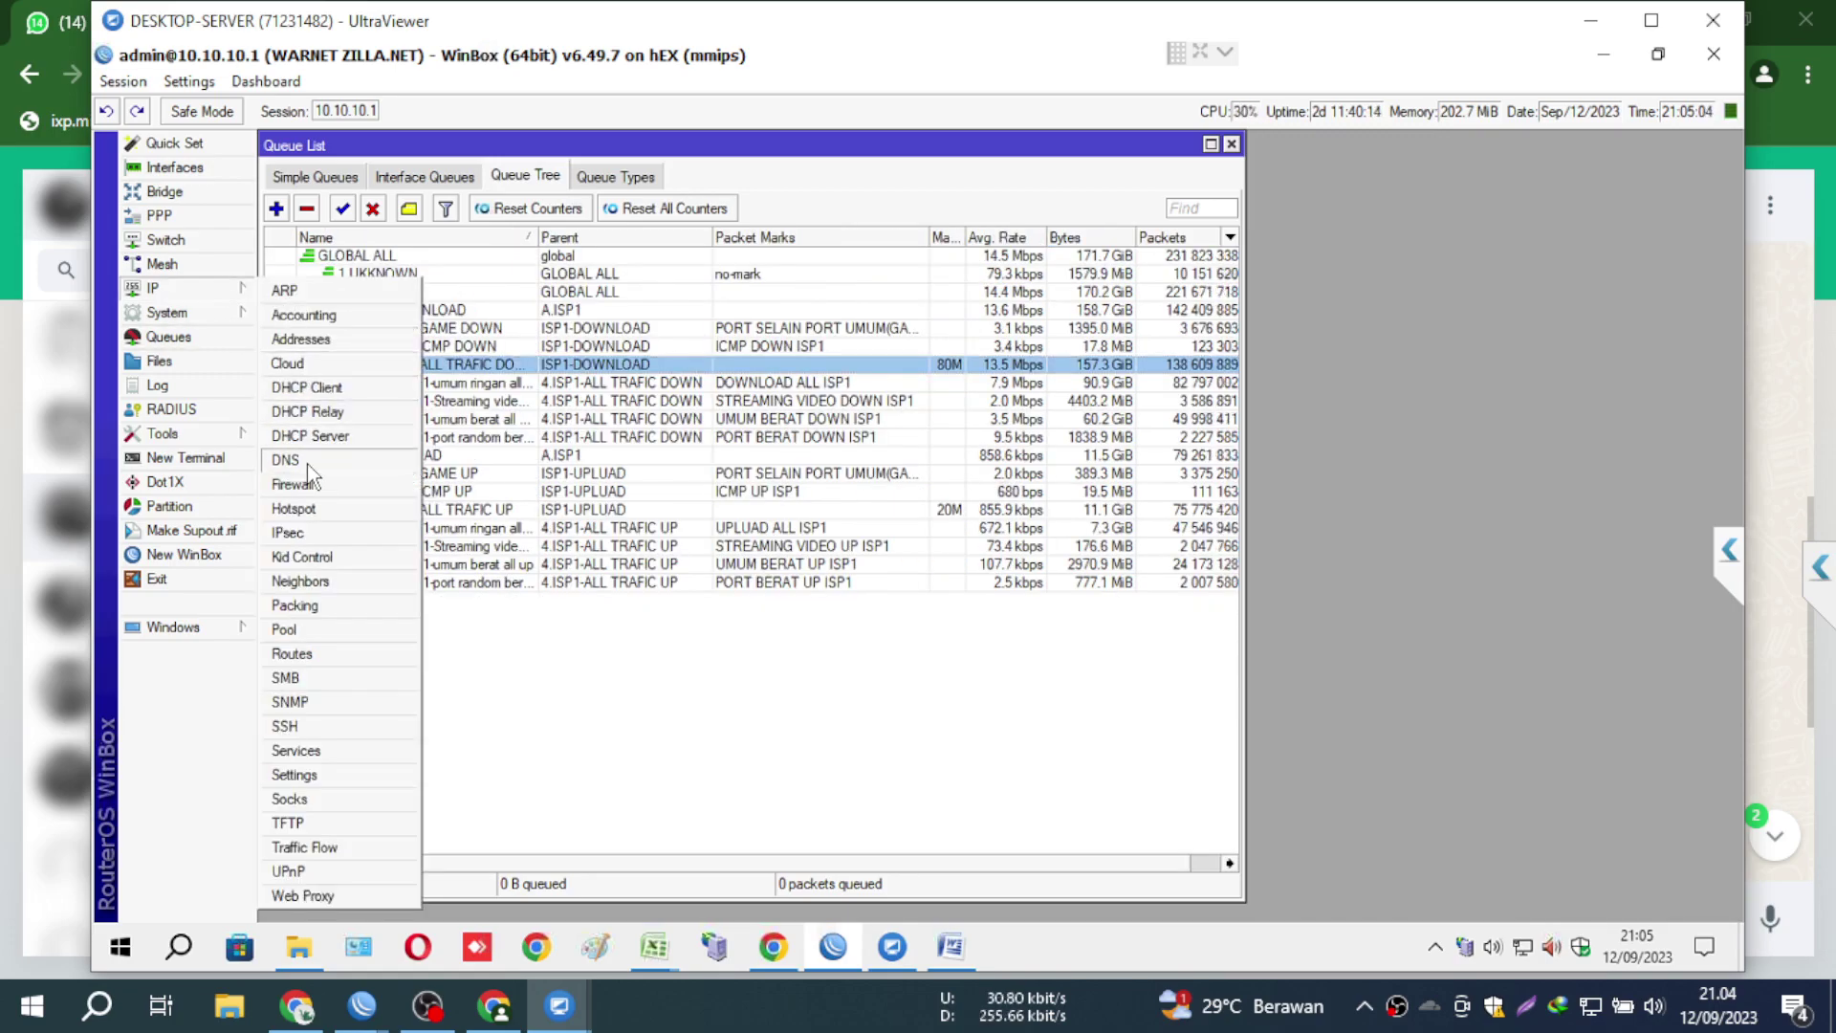
left_click(292, 484)
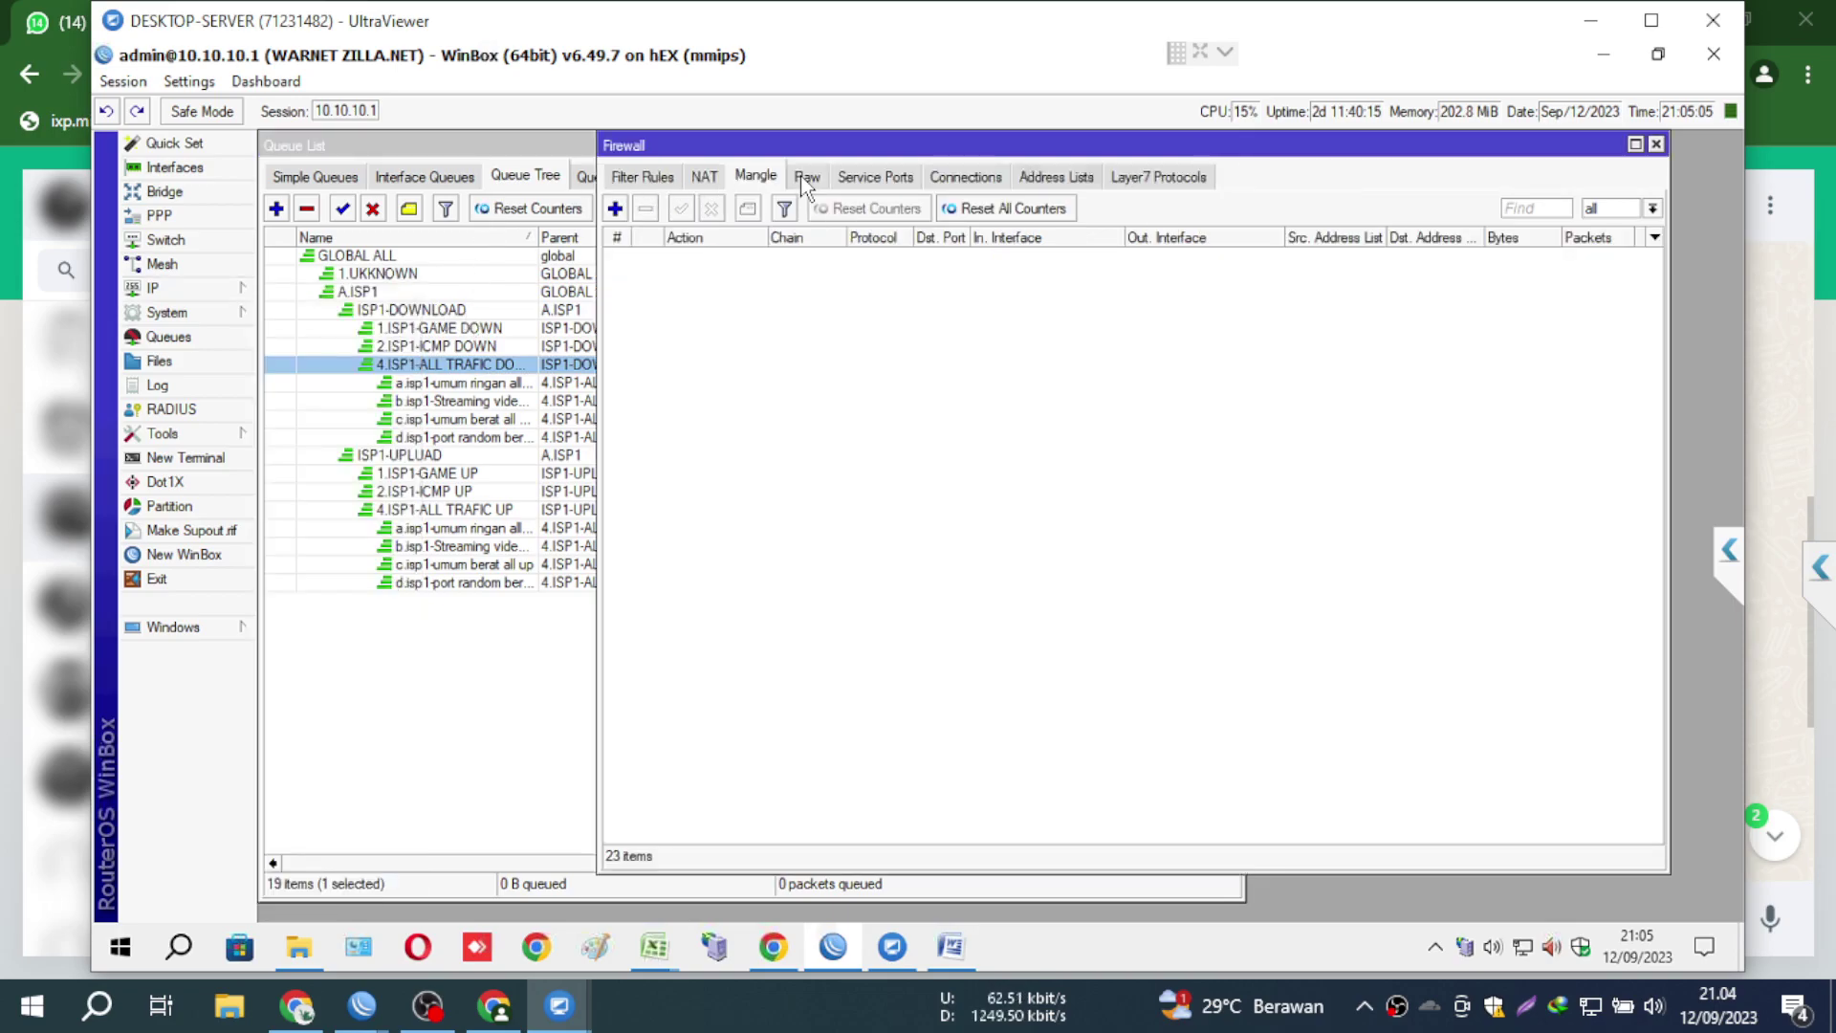
left_click(857, 727)
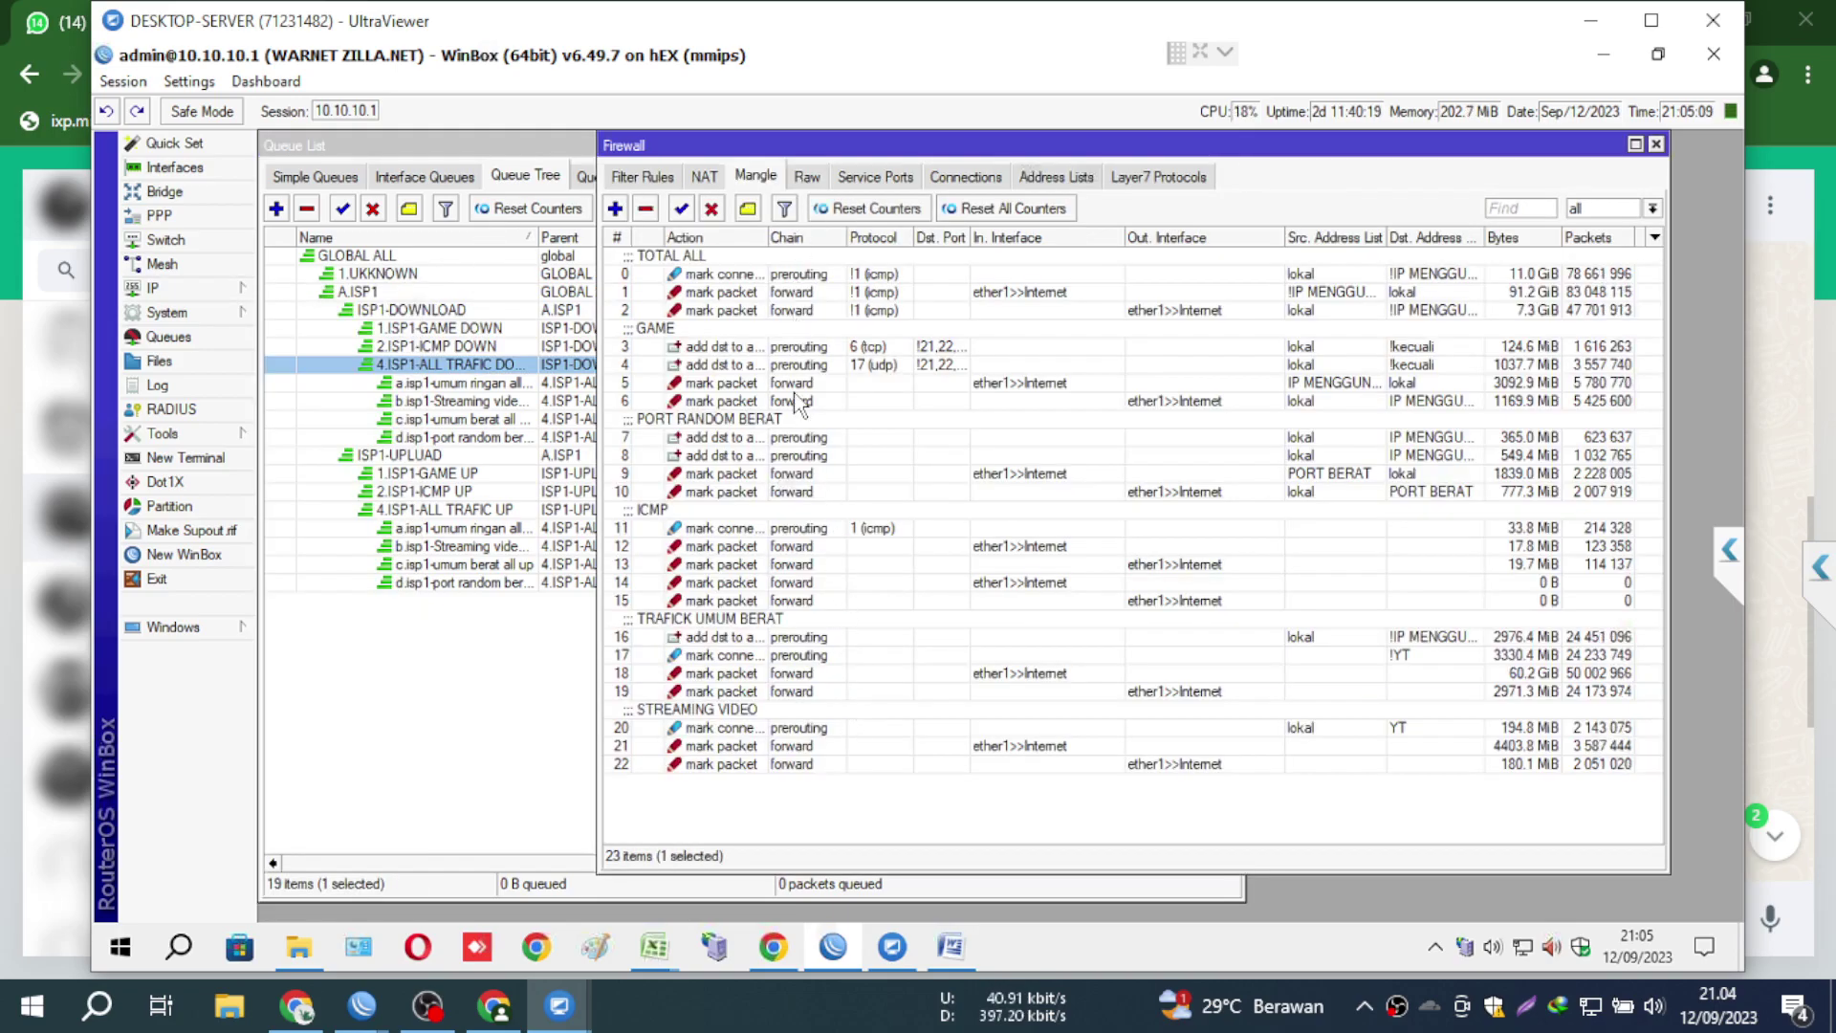
key("ctrl+a")
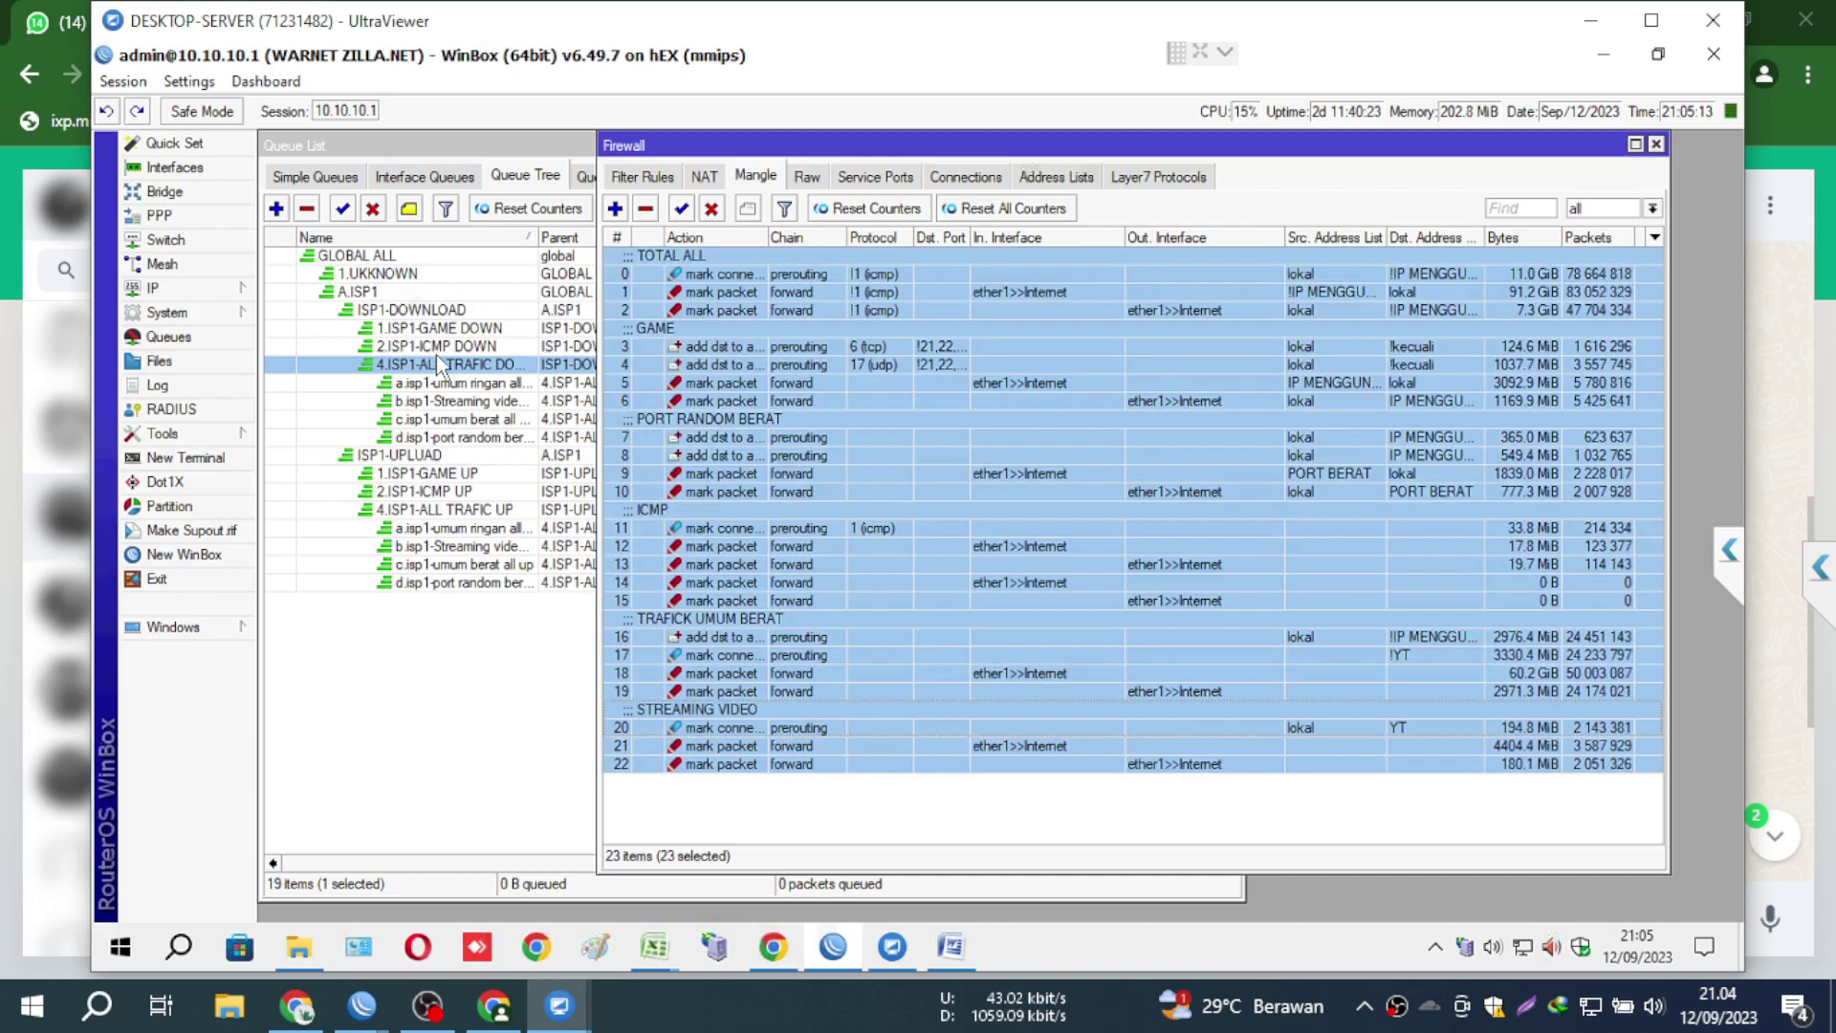
left_click(703, 178)
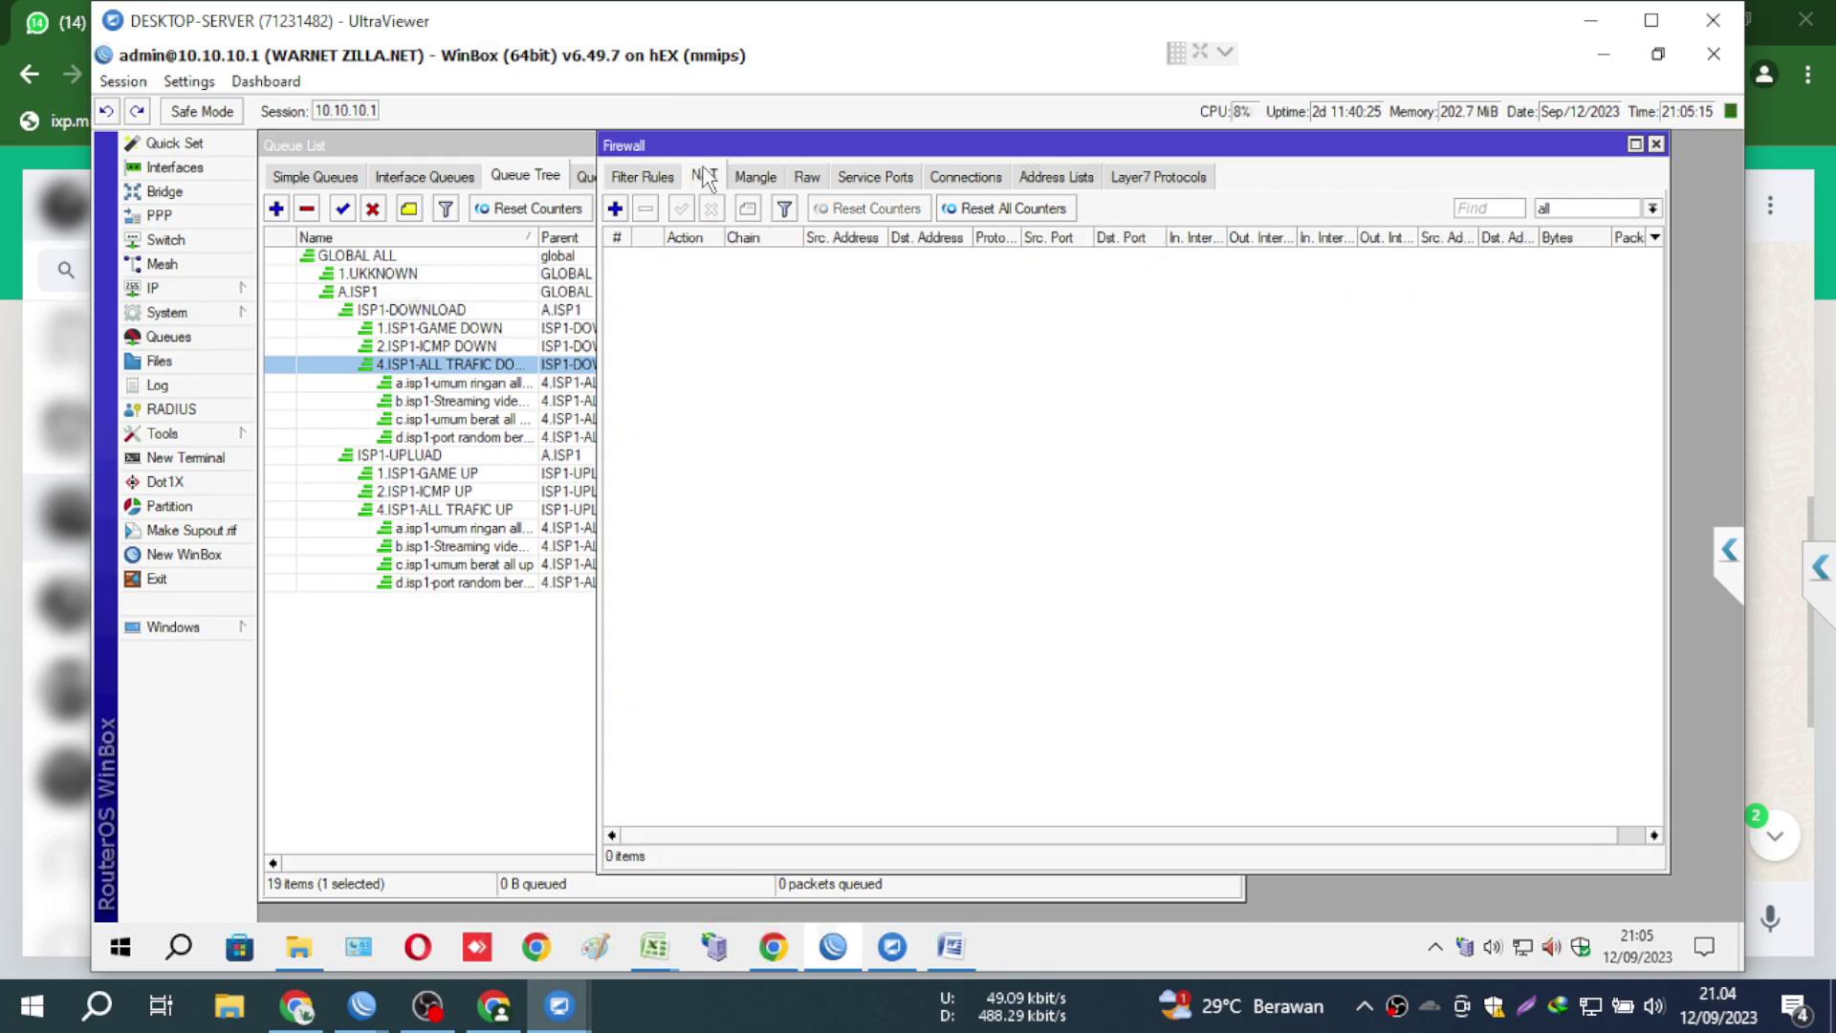
left_click(809, 178)
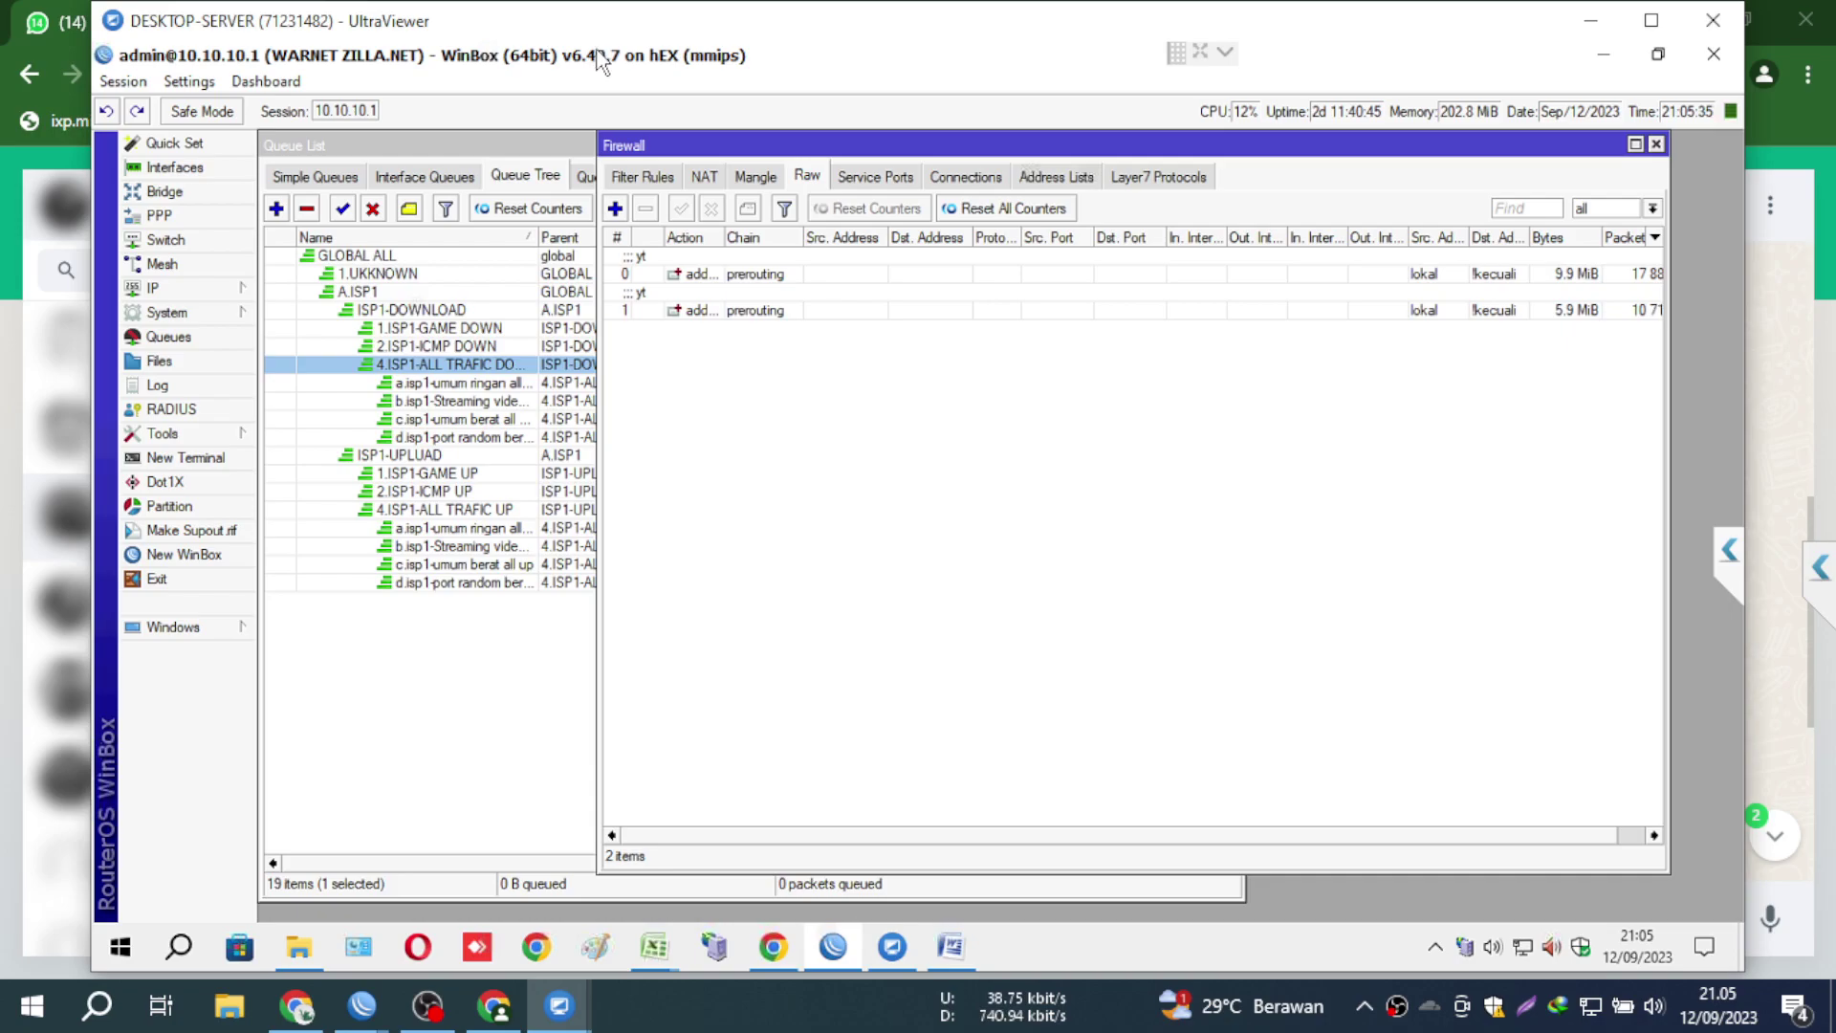
- Return to the WhatsApp chat, read the client's latest messages, and send "queue tree sebaiknya ihapus saja"
left_click(1771, 367)
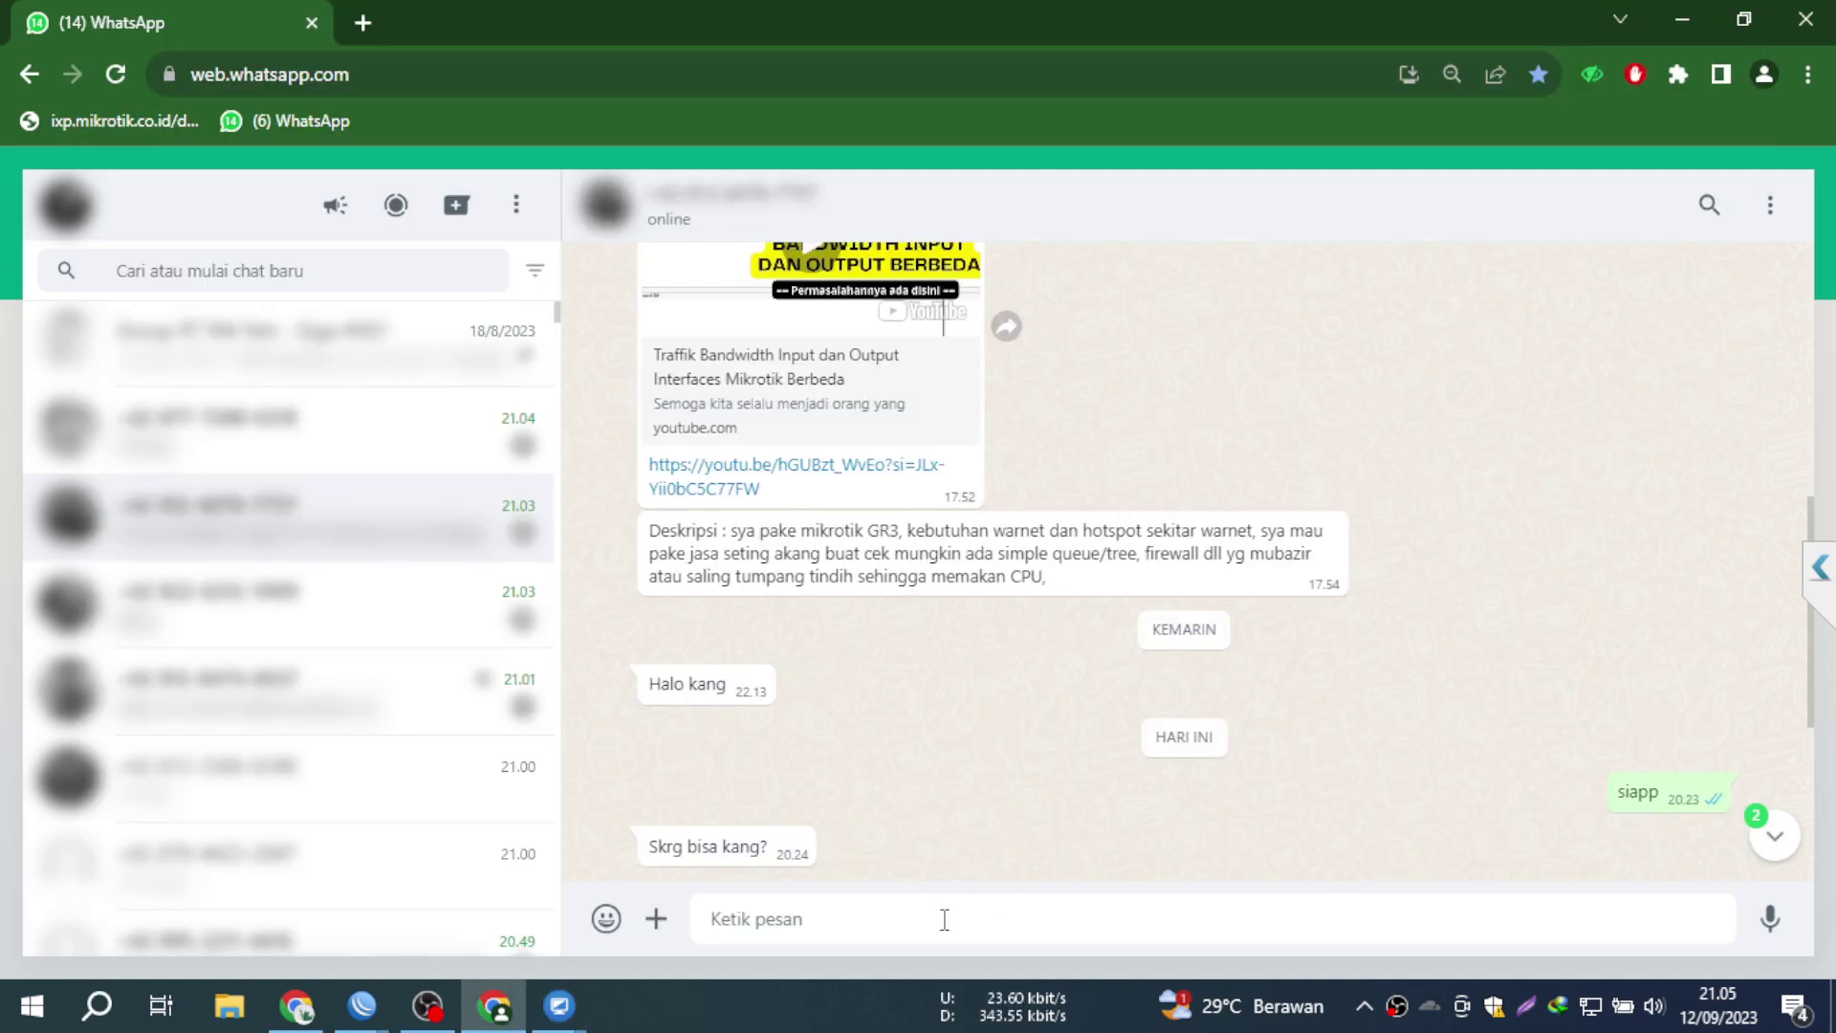
scroll(1085, 851, "down", 4)
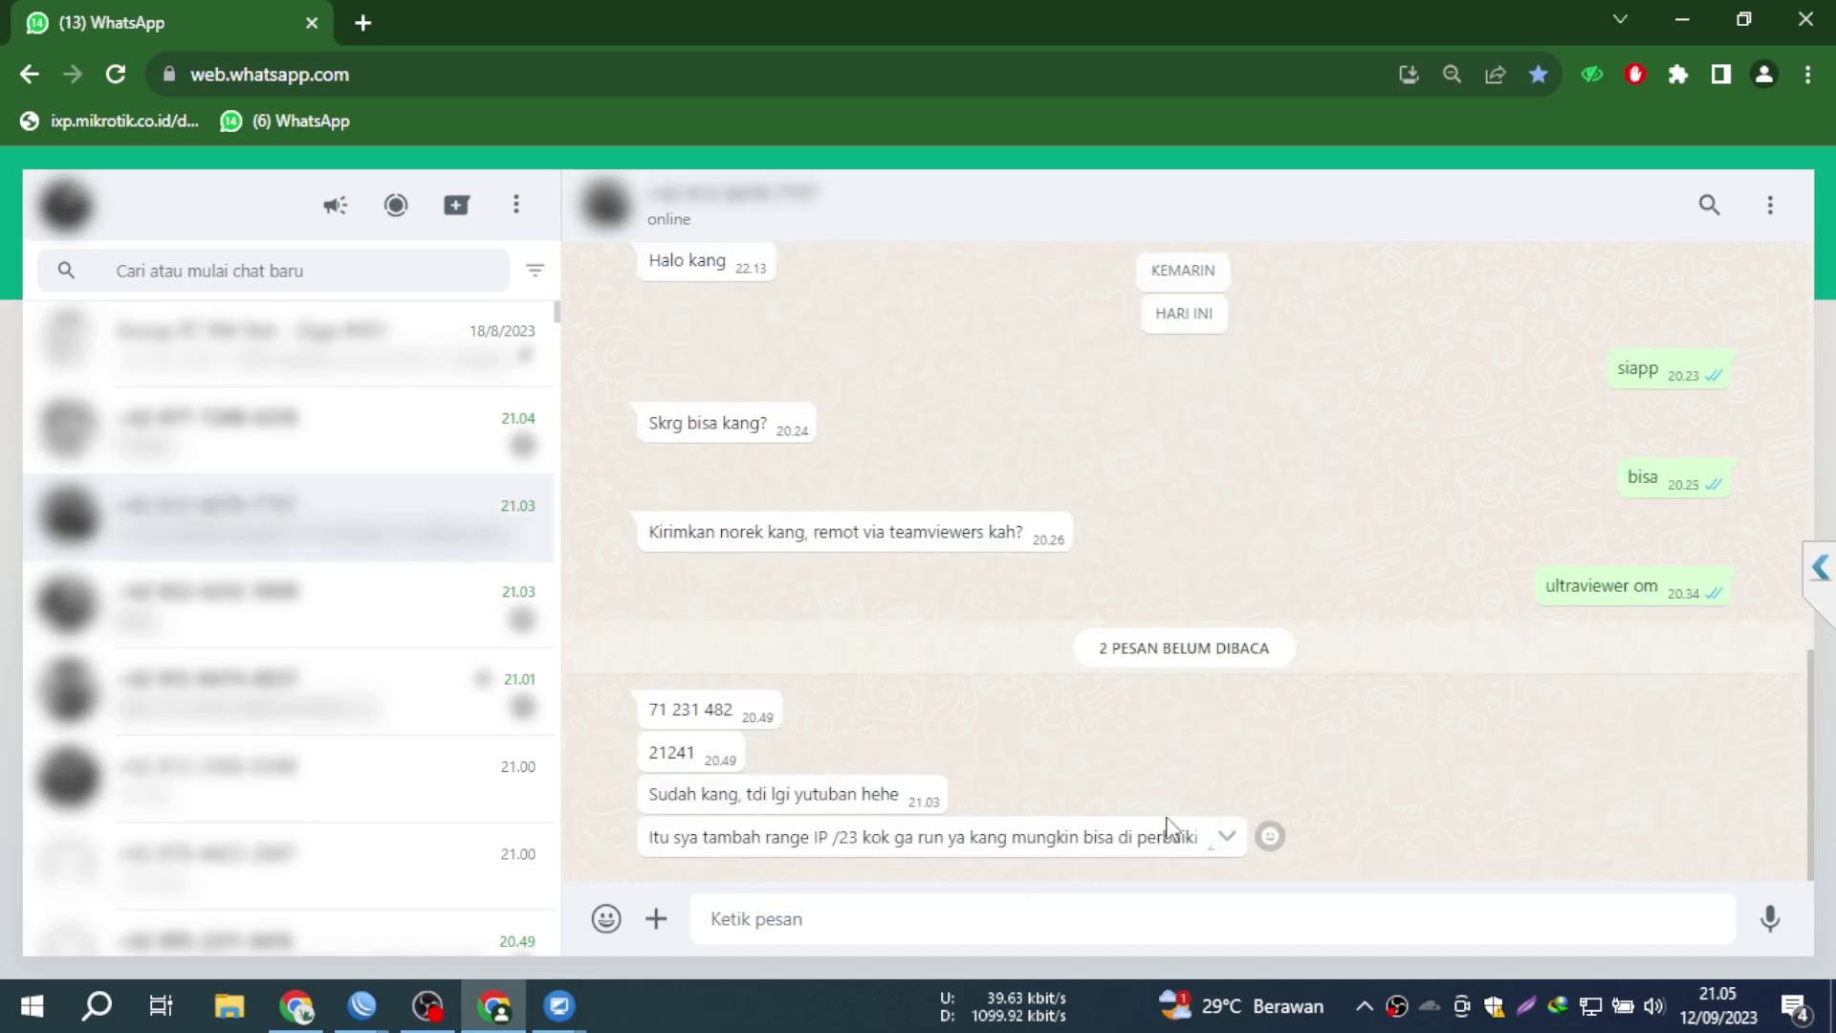
left_click(857, 920)
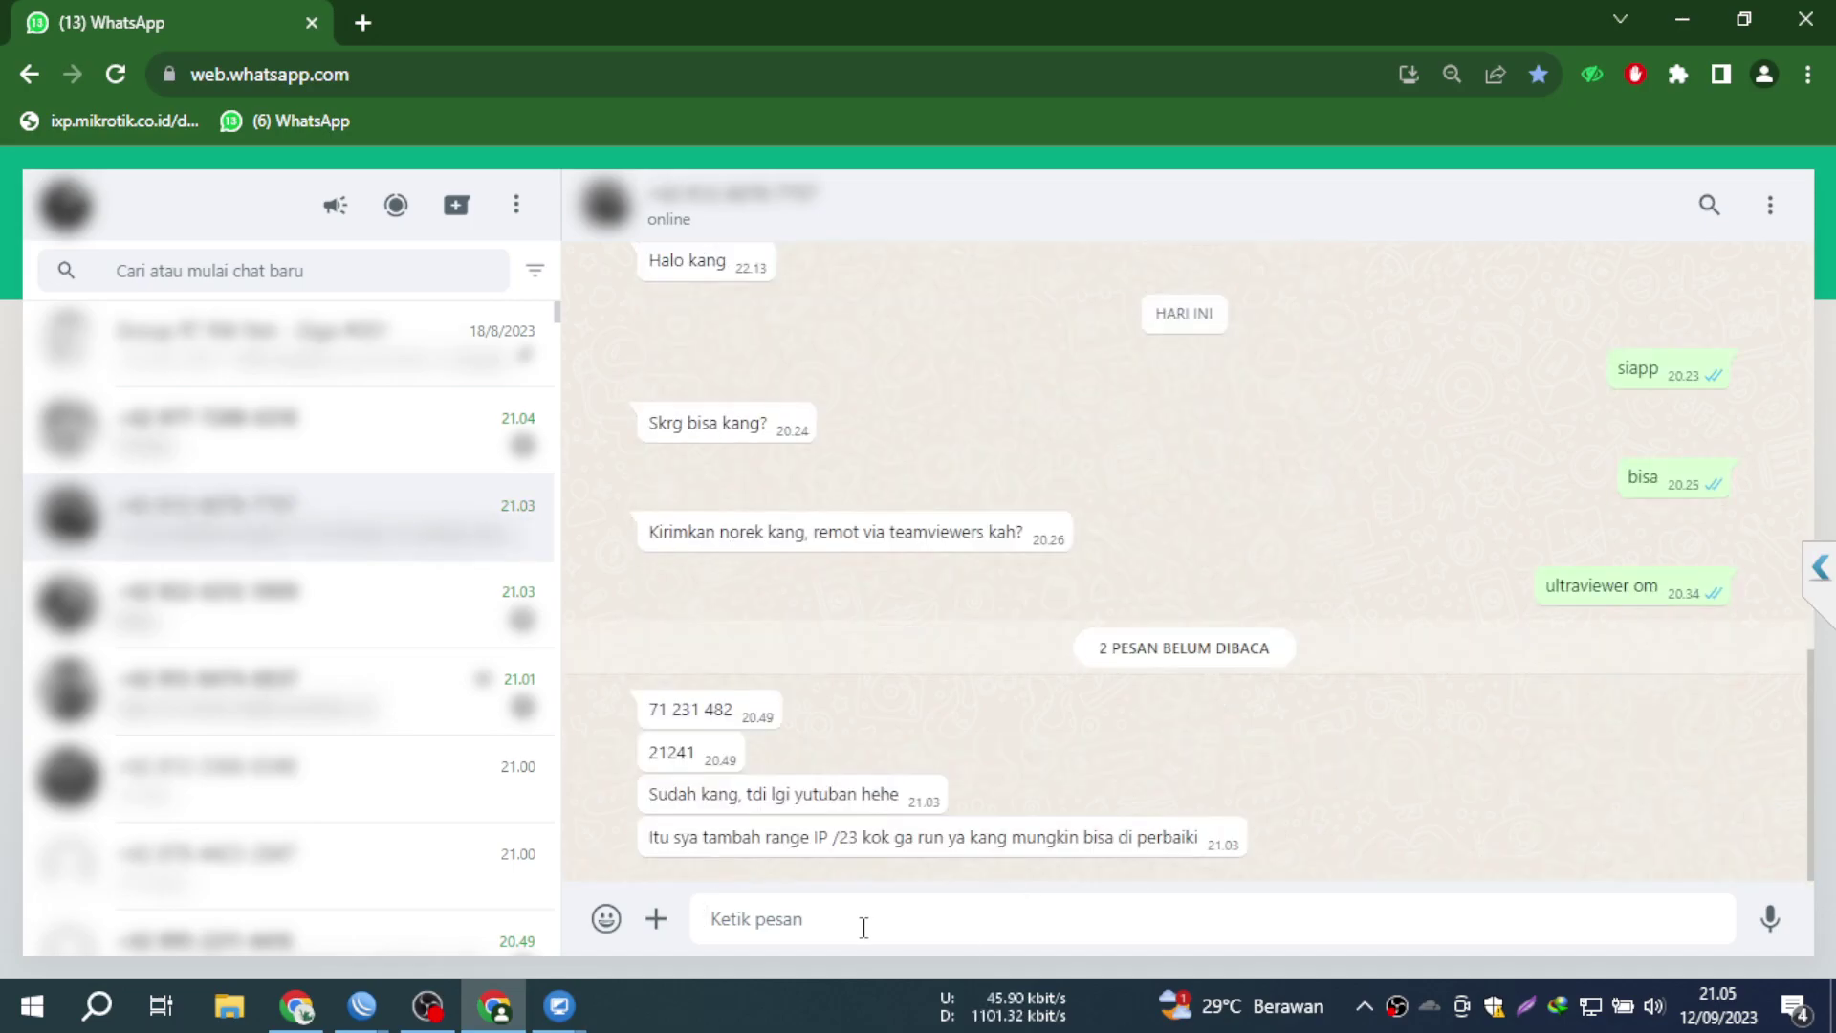
type("queue tree sebaiknya")
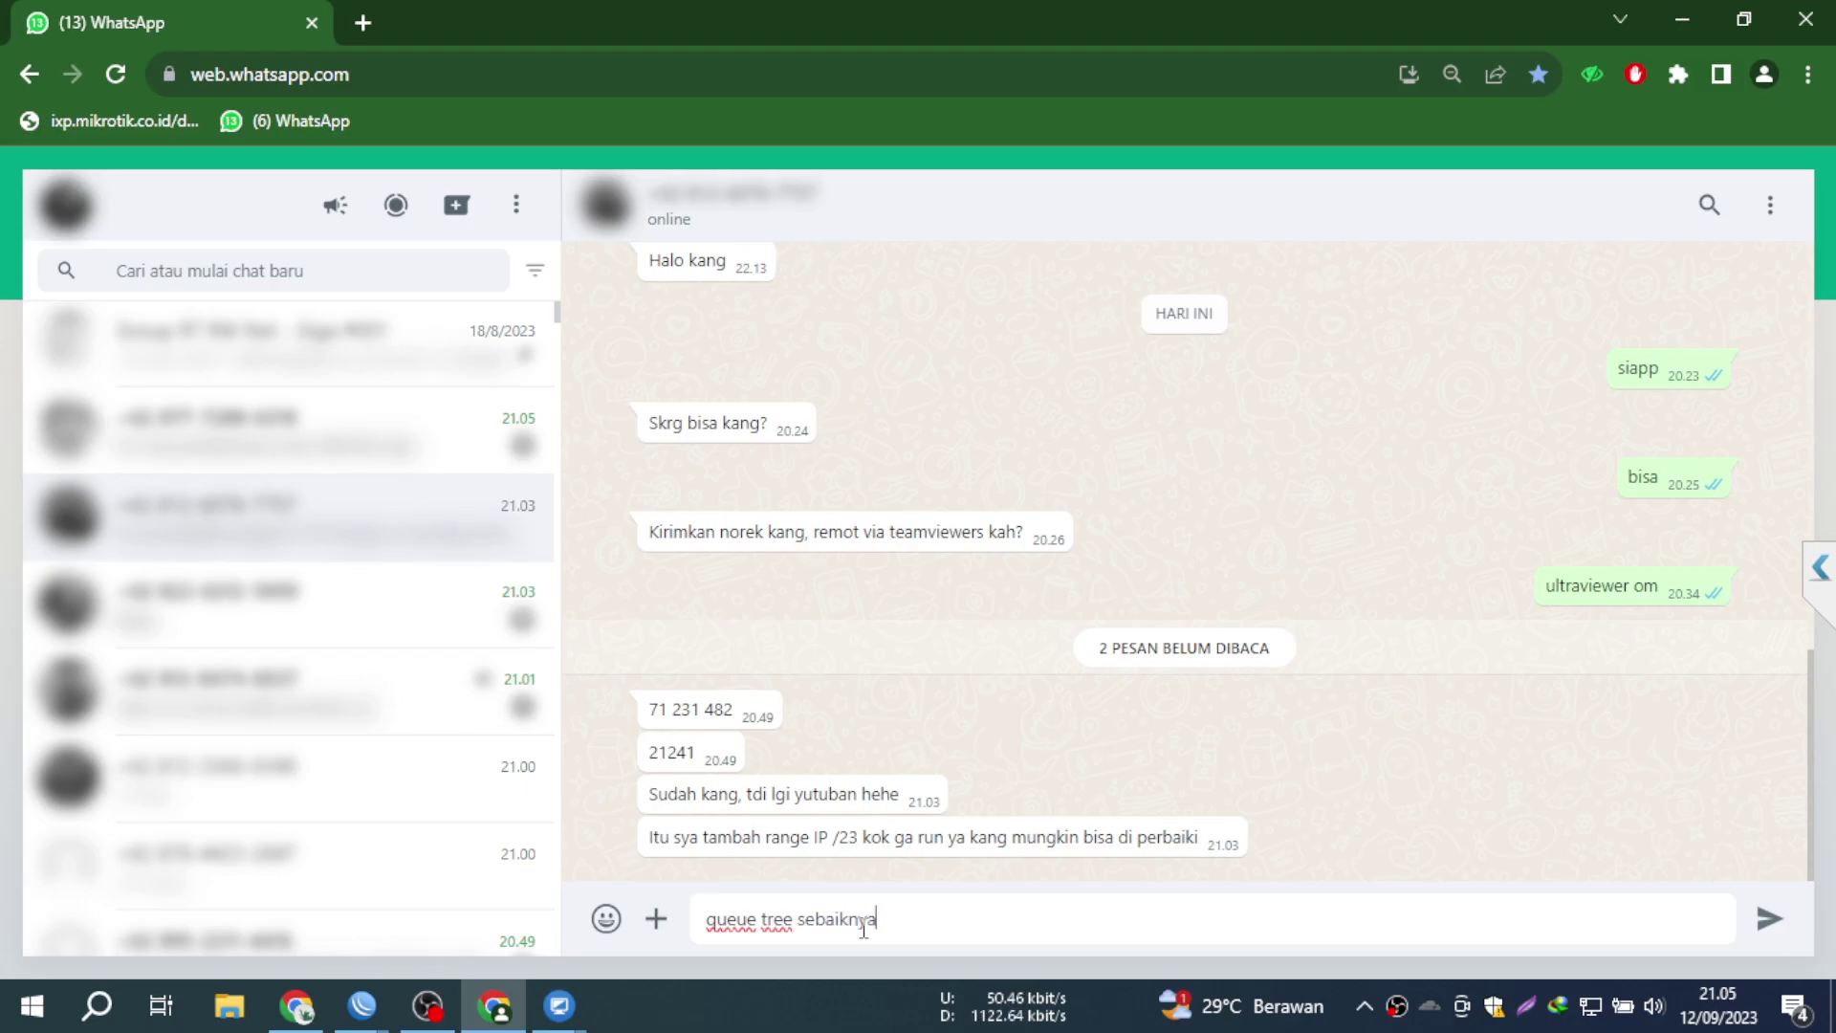
type("s saja")
key("Return")
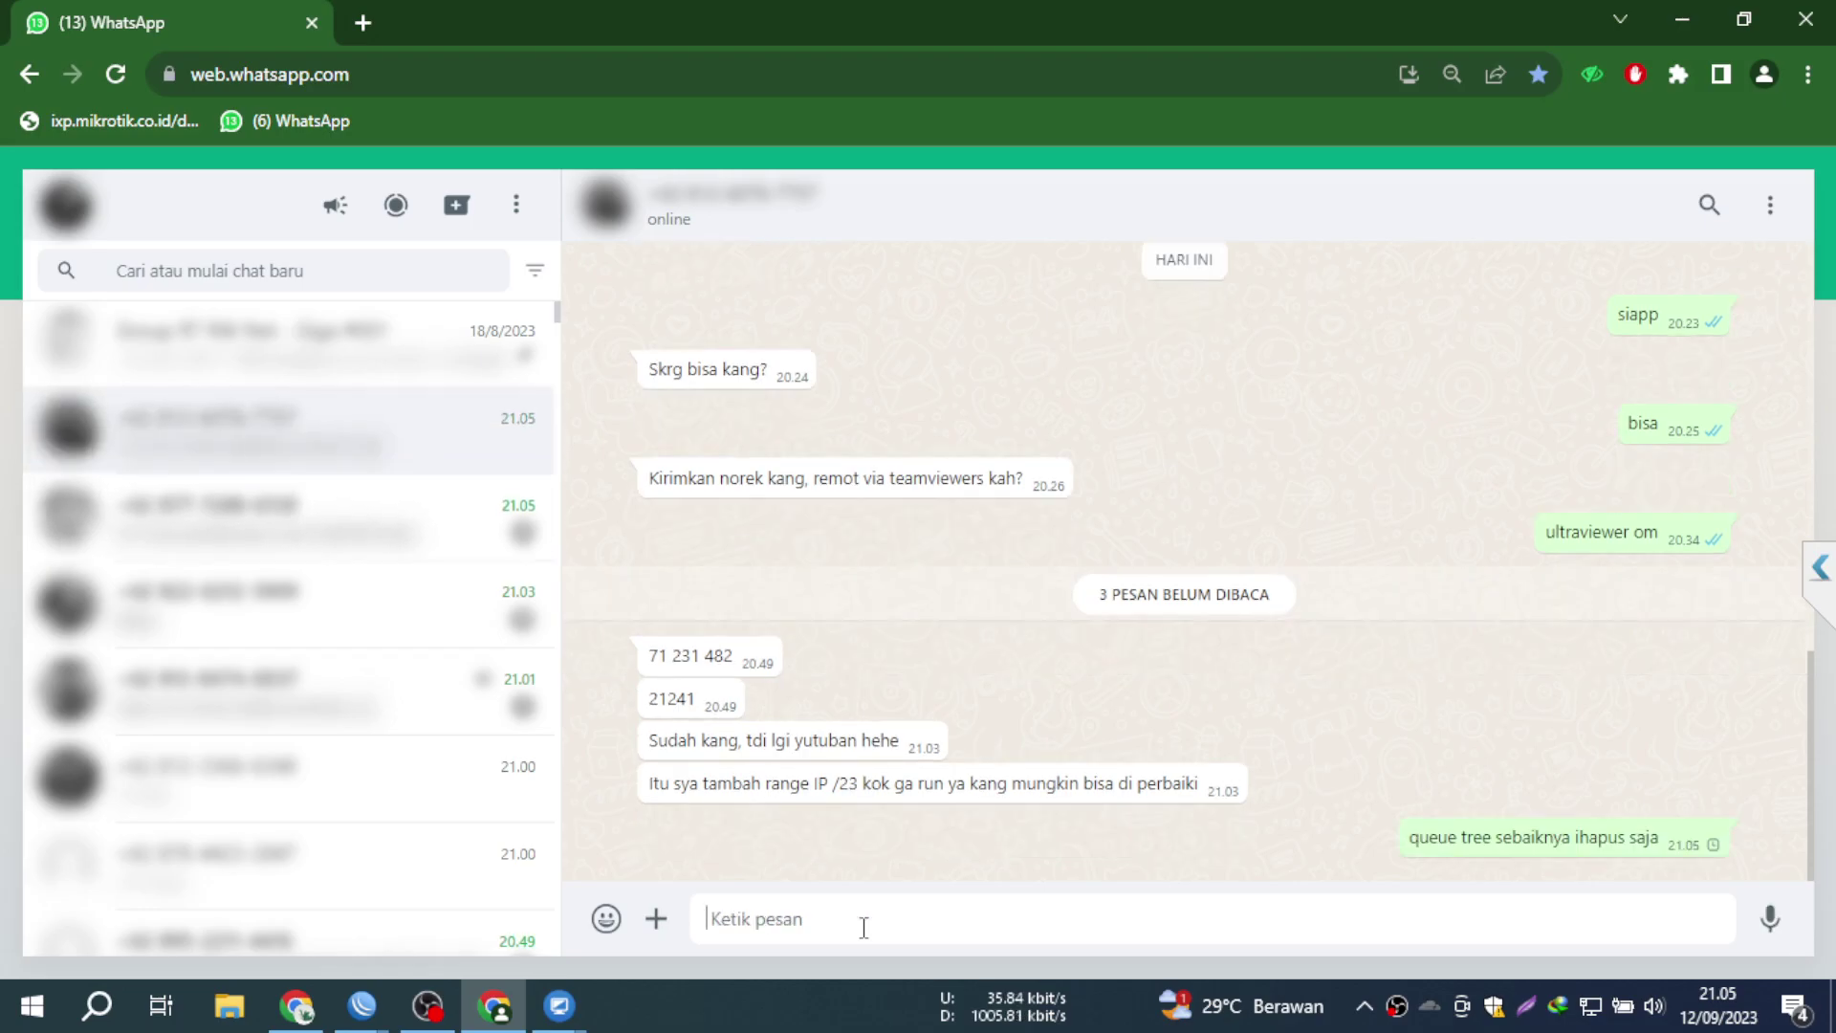
- Send the client the message "mubadzir limitasinya engga berguna"
type("mubadzir l")
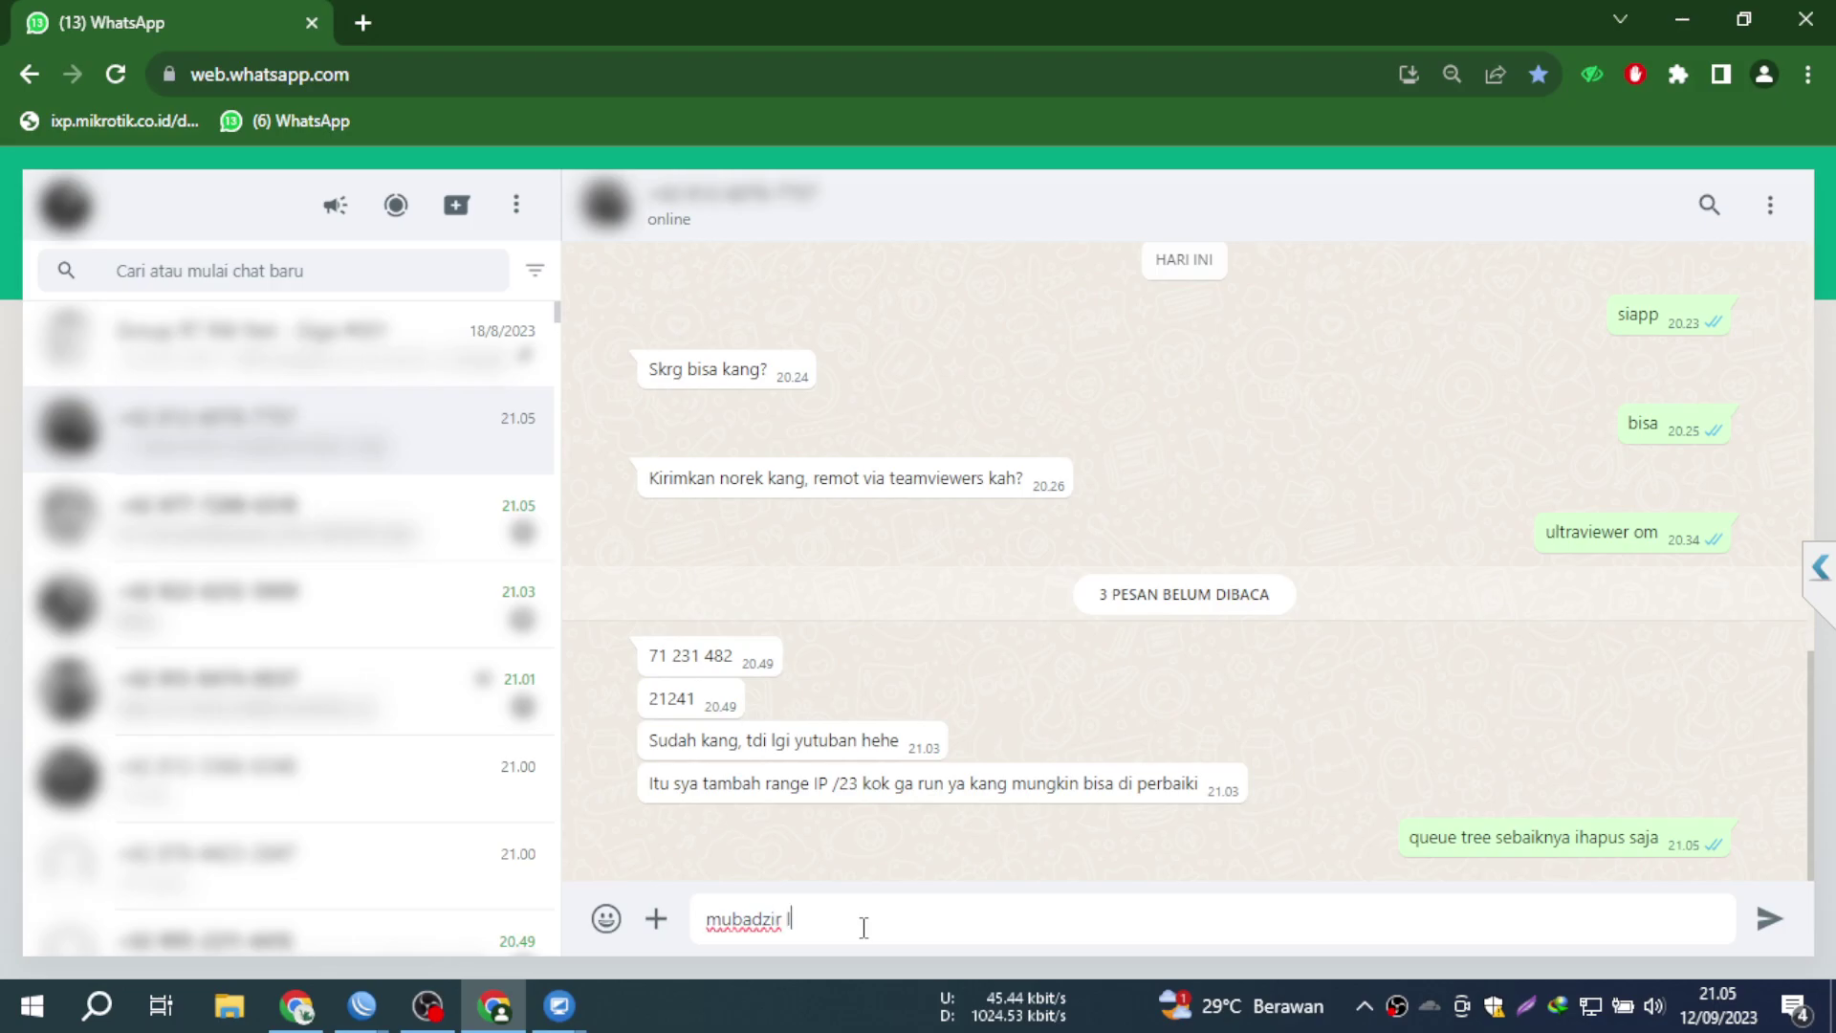
type("imitasinya engg")
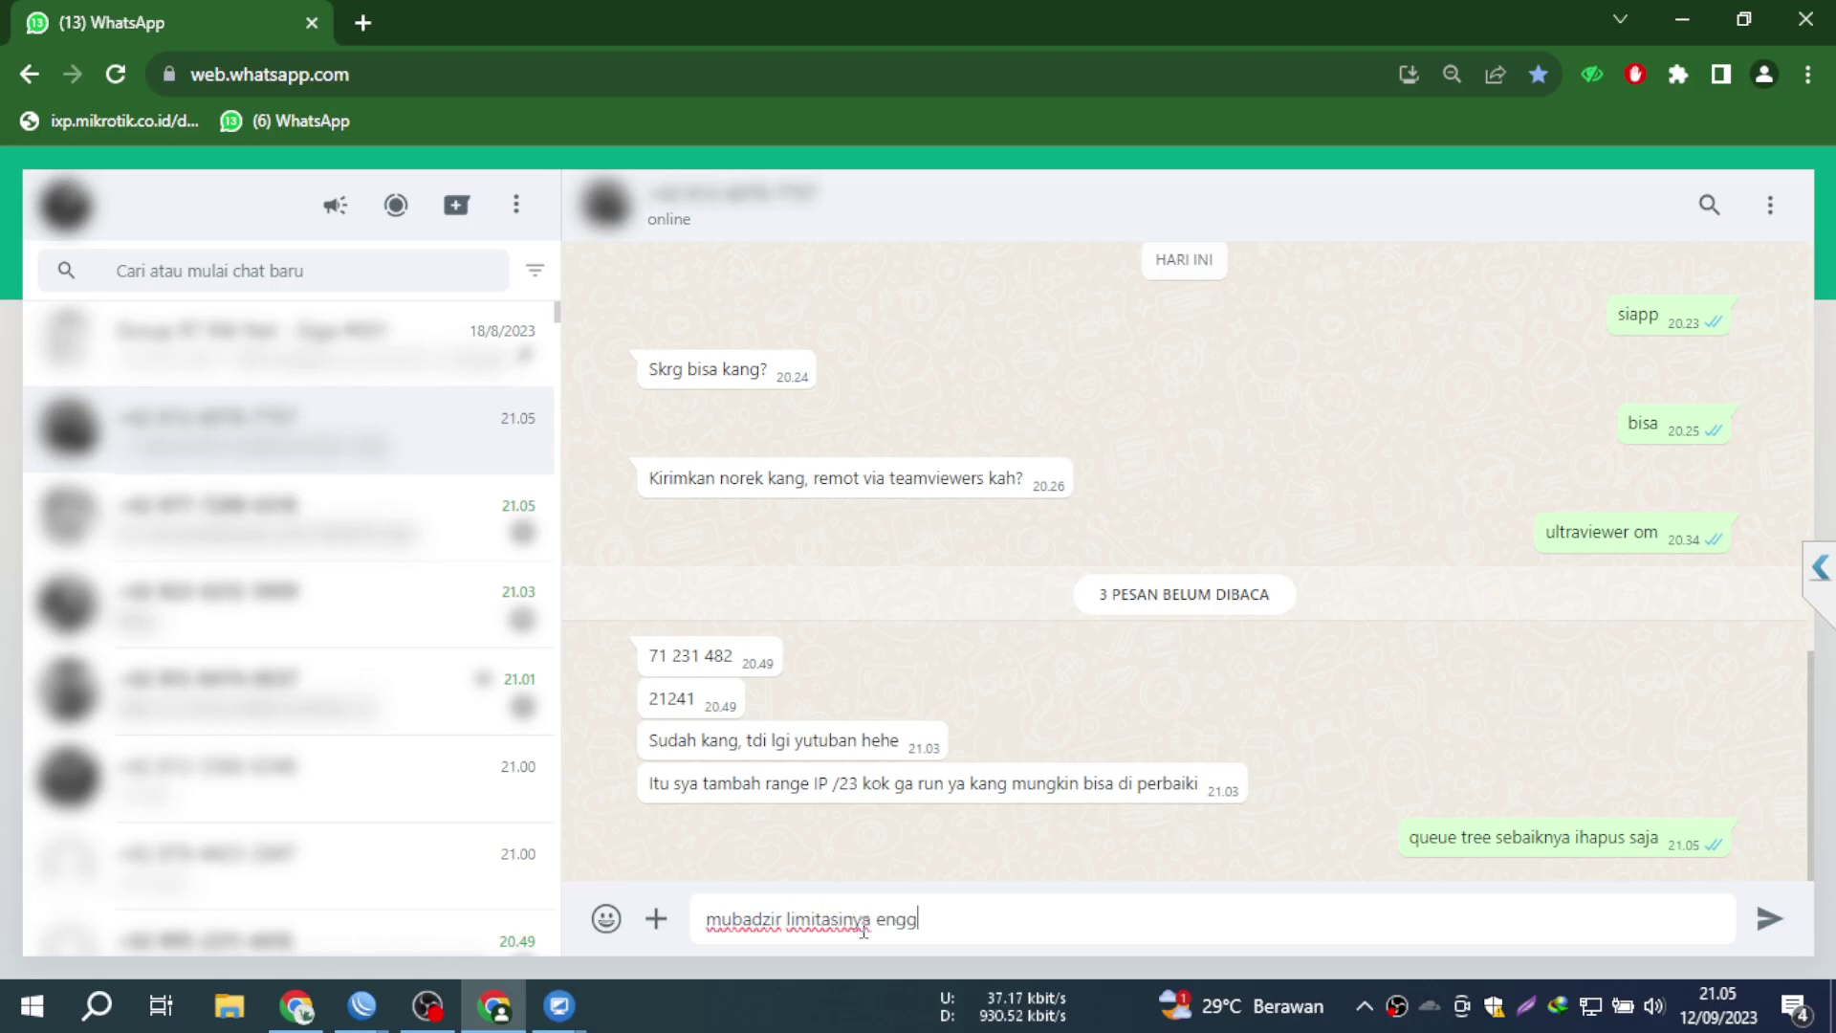
type("a berguna")
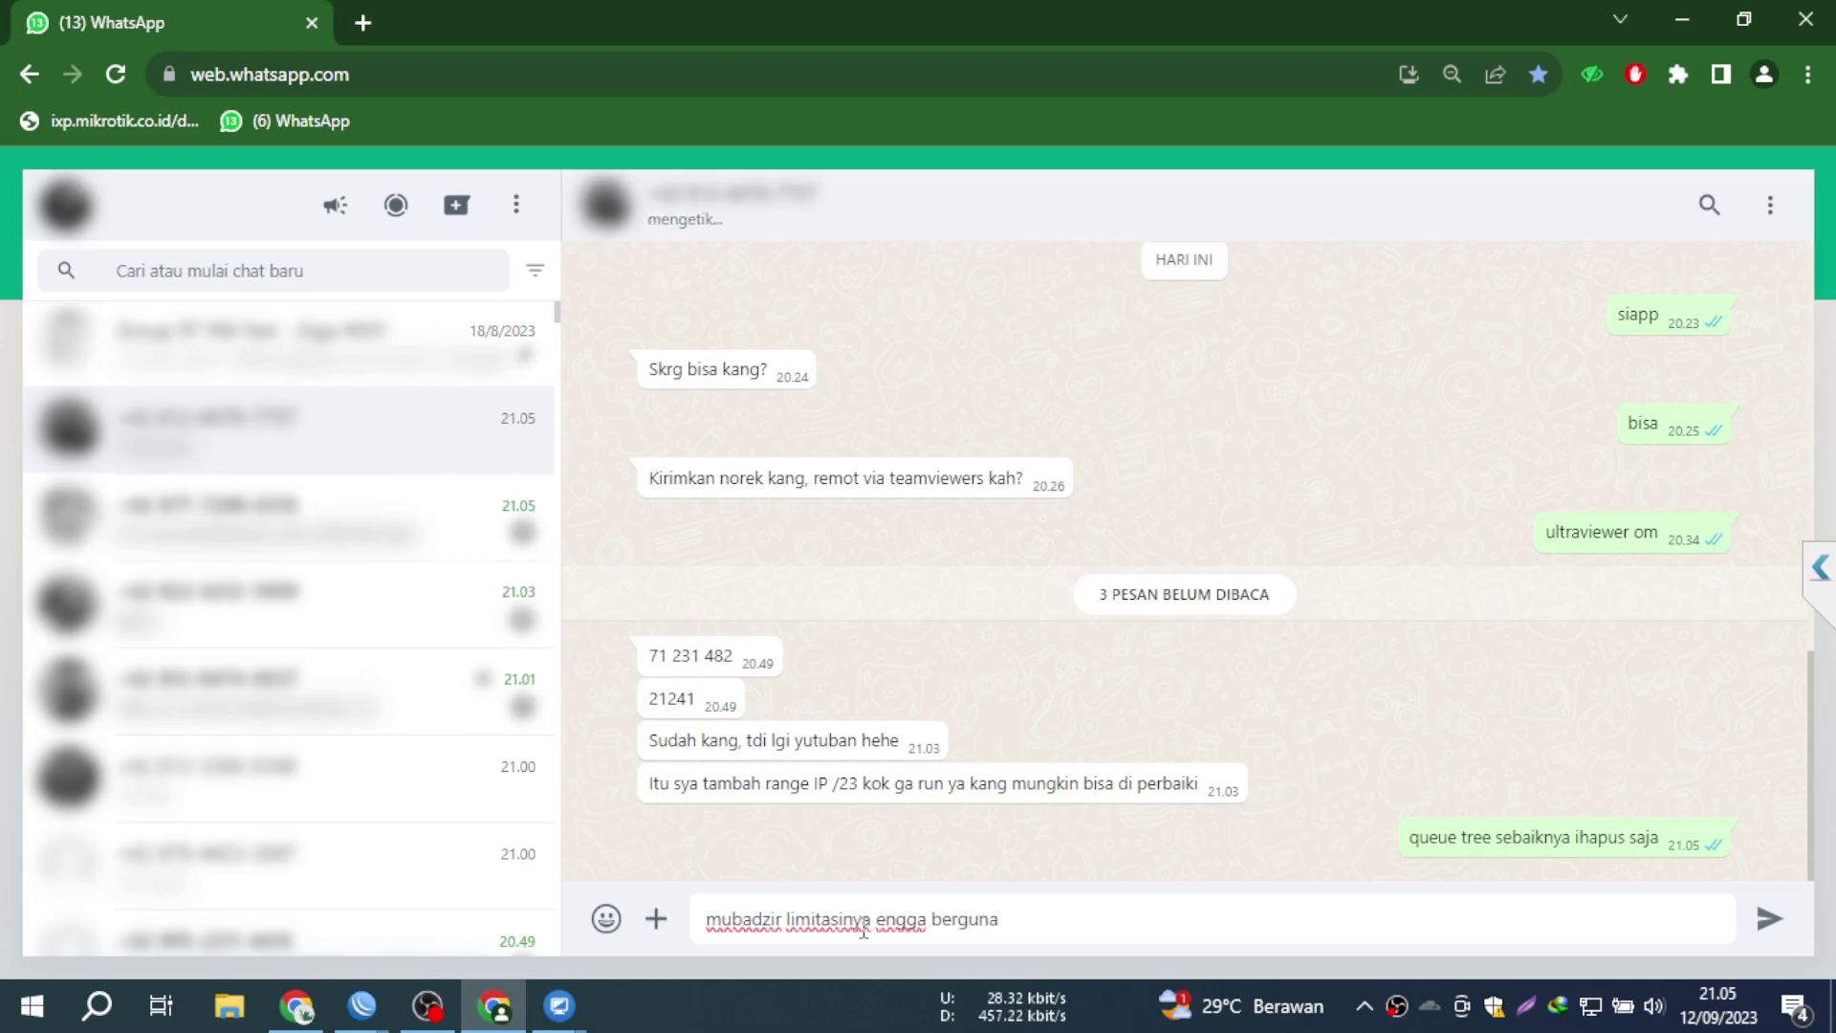
key("Return")
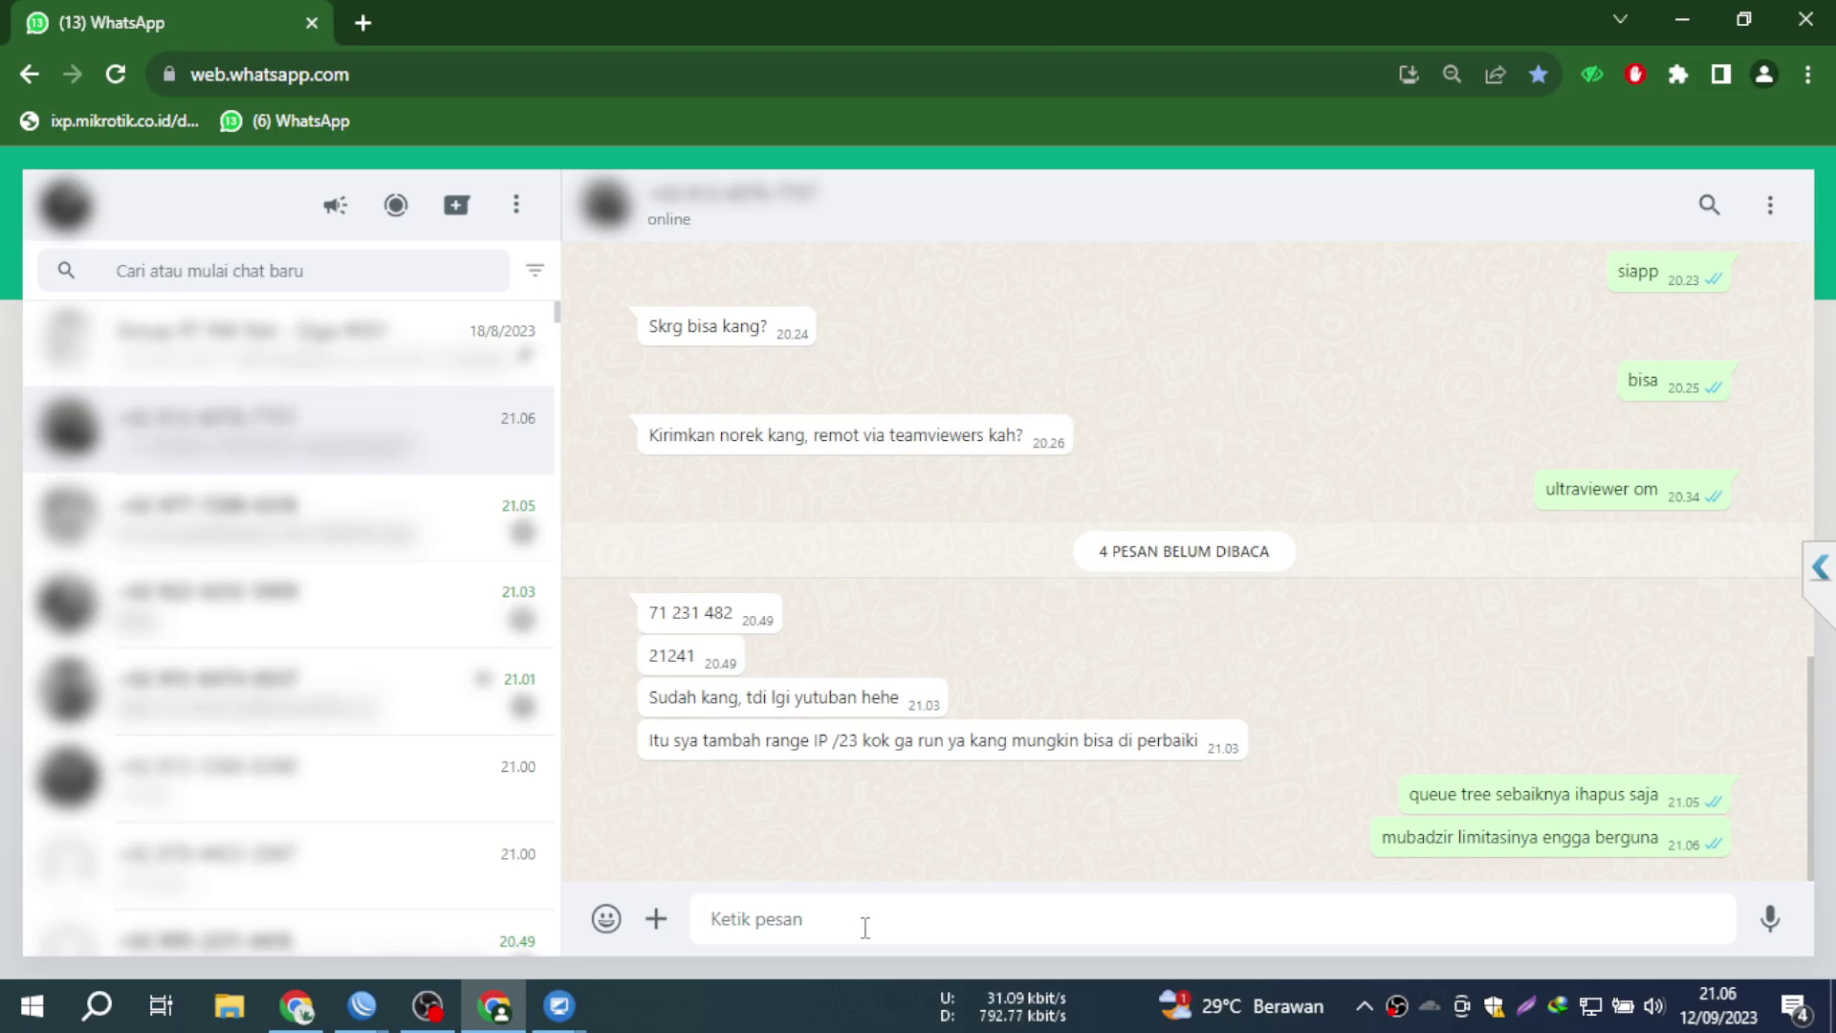
- Switch back to the remote WinBox session, examine the router's IP address list, and bring the queue tree back to the front
mouse_move(574, 1014)
left_click(693, 932)
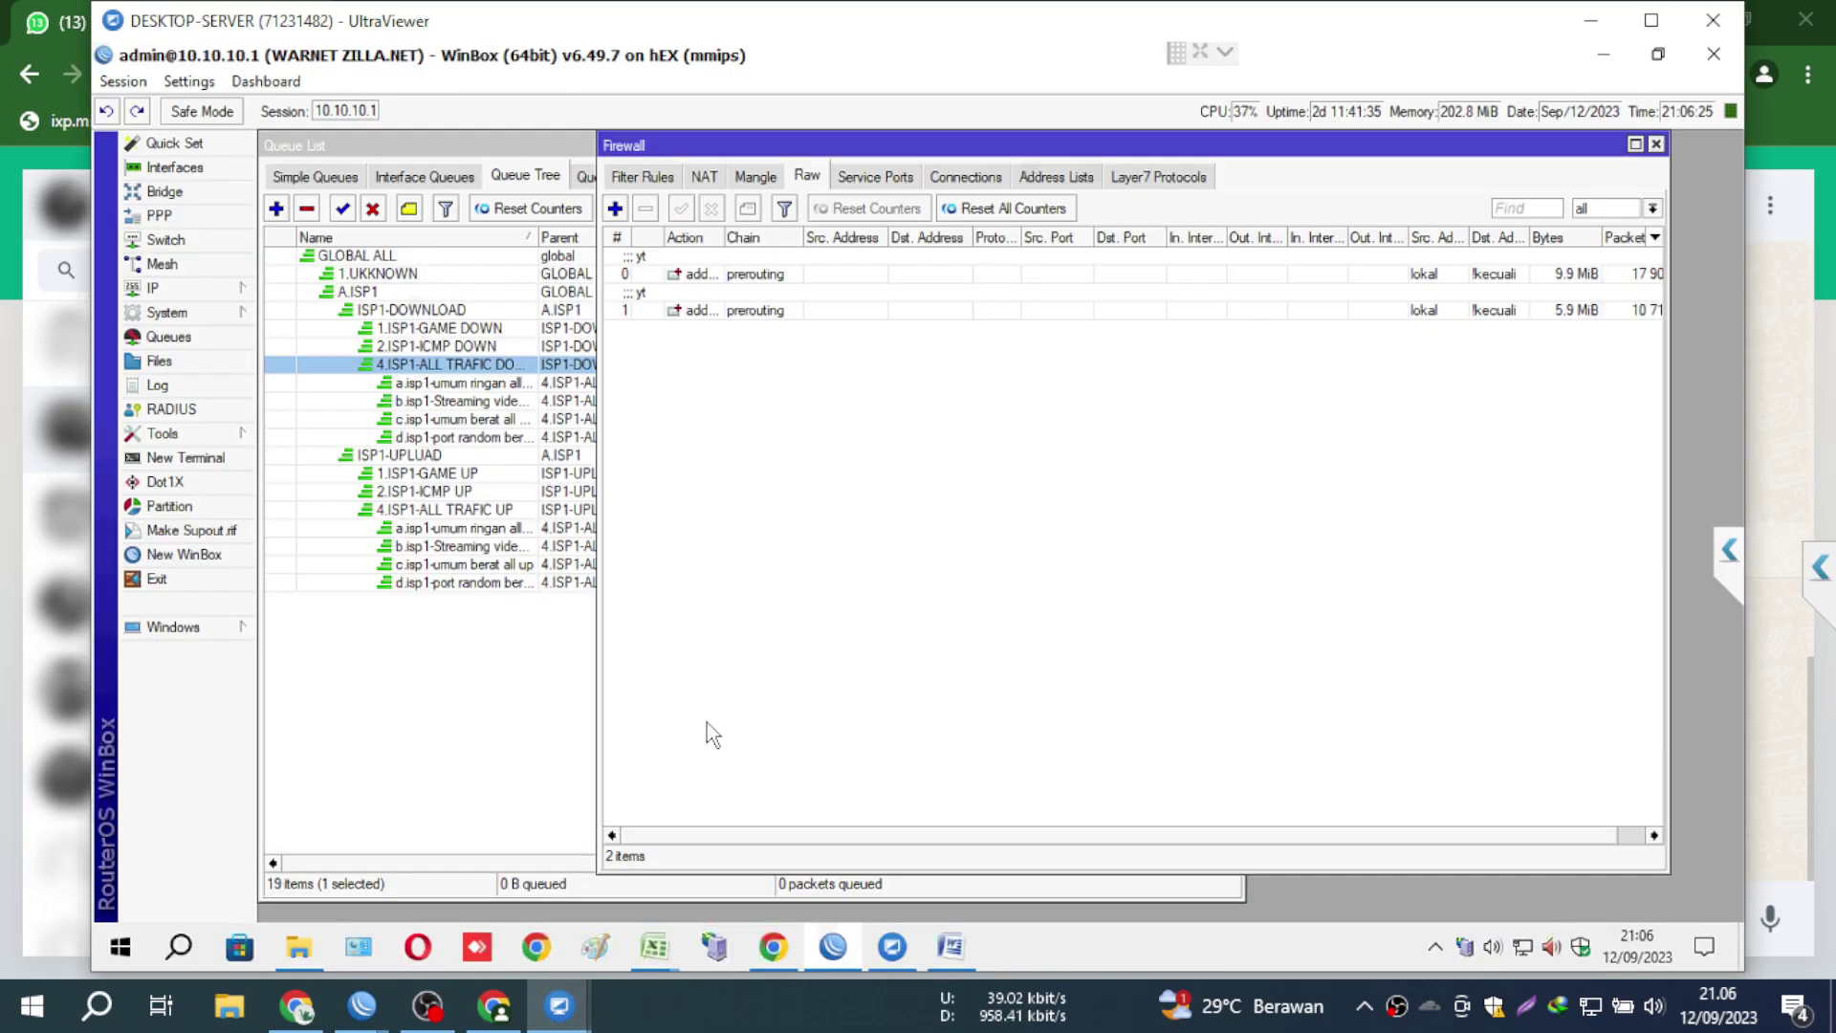
left_click(220, 289)
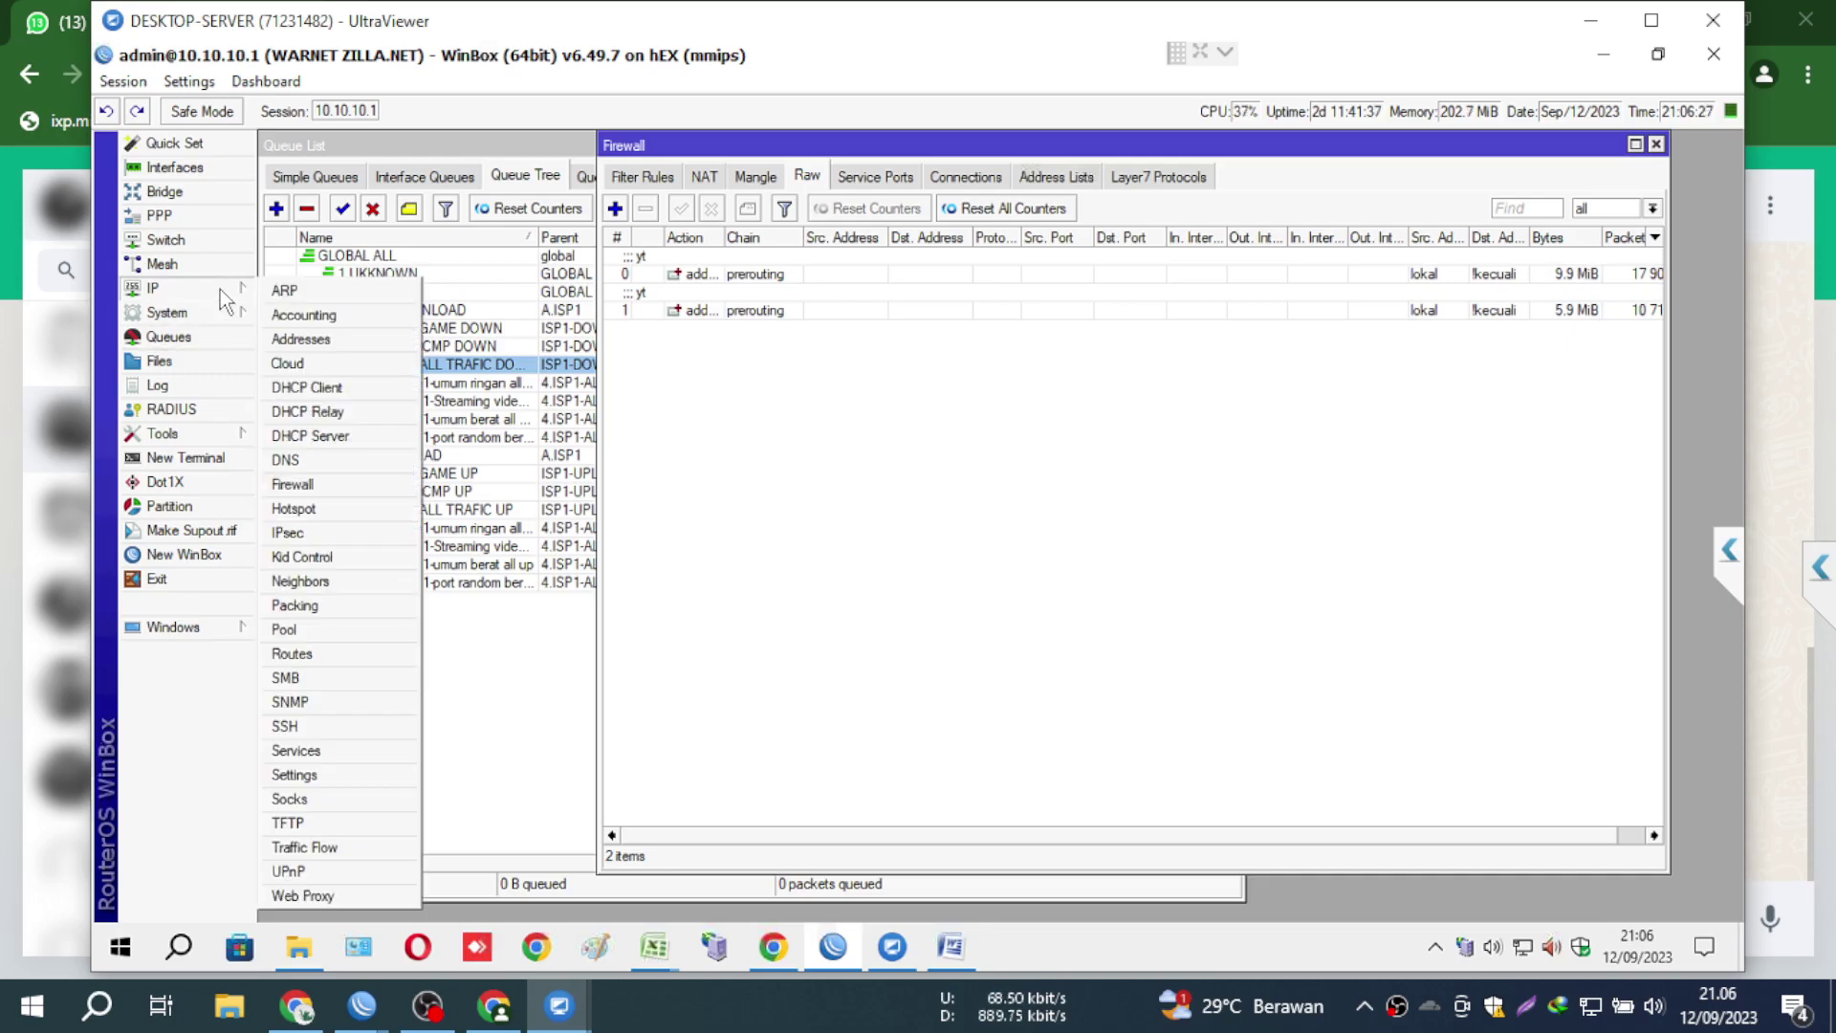
left_click(318, 340)
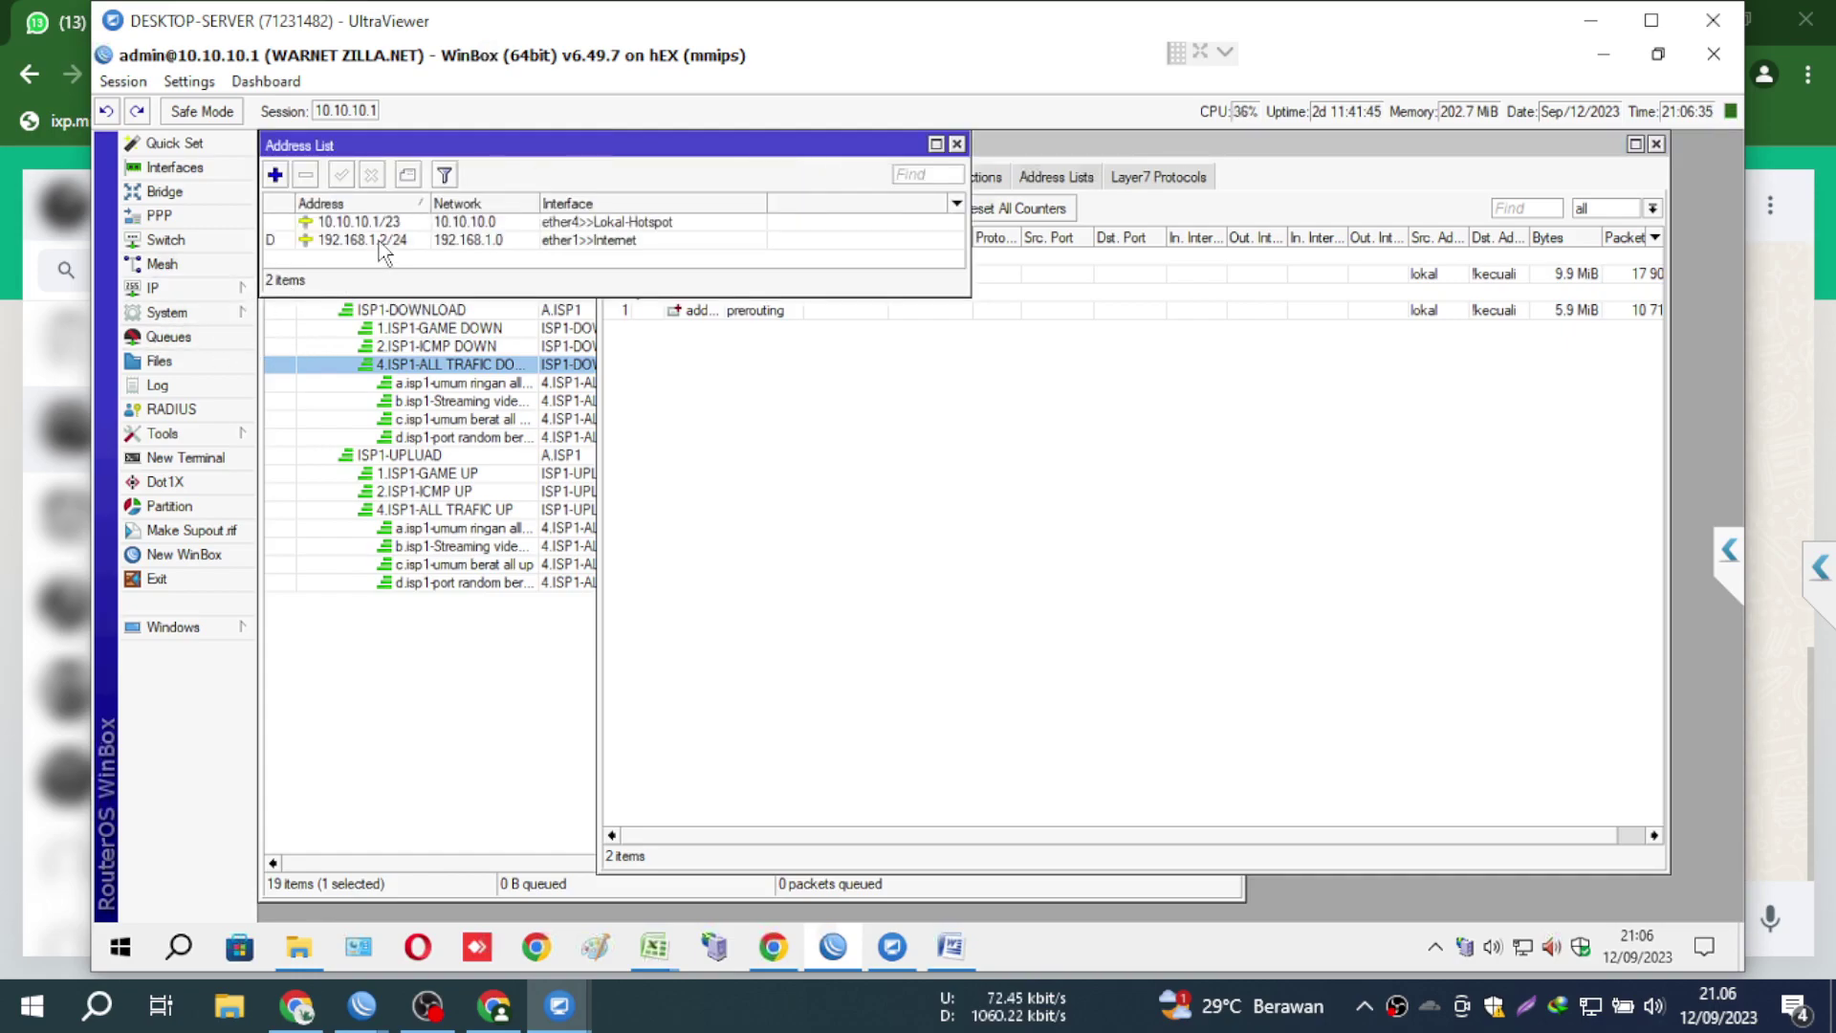
left_click(379, 242)
left_click(382, 227)
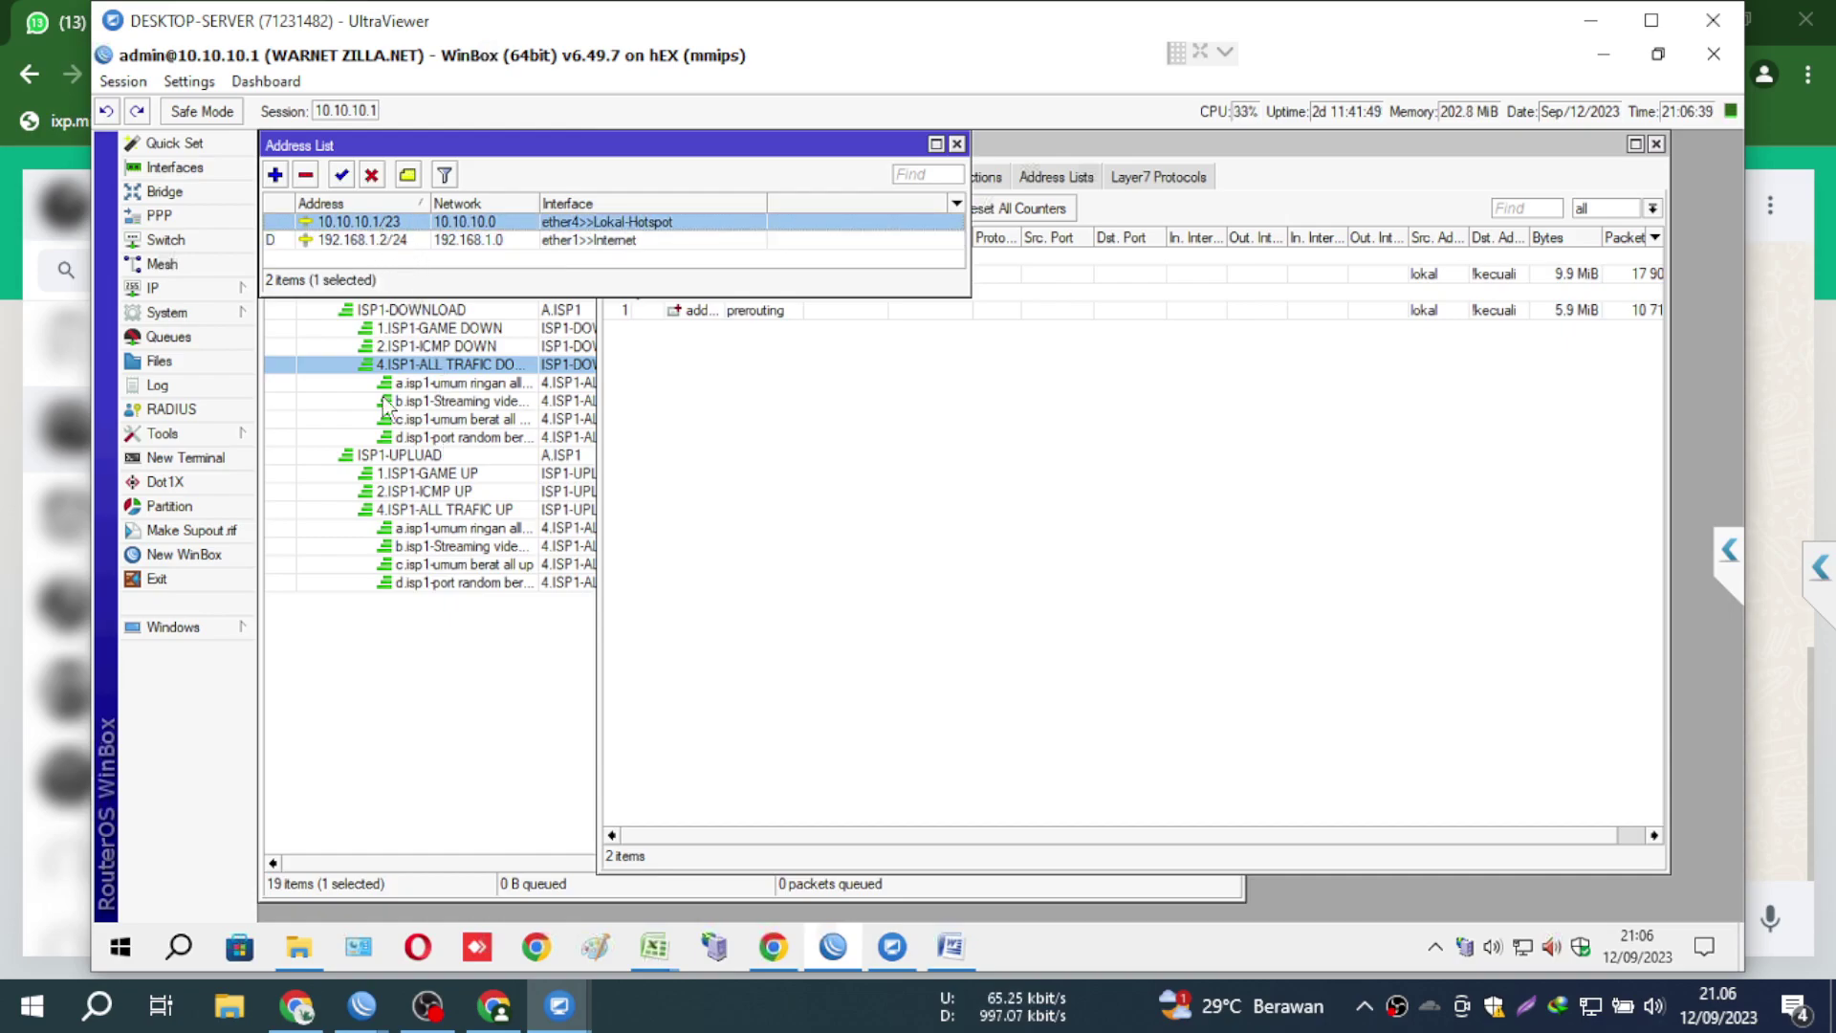
left_click(450, 437)
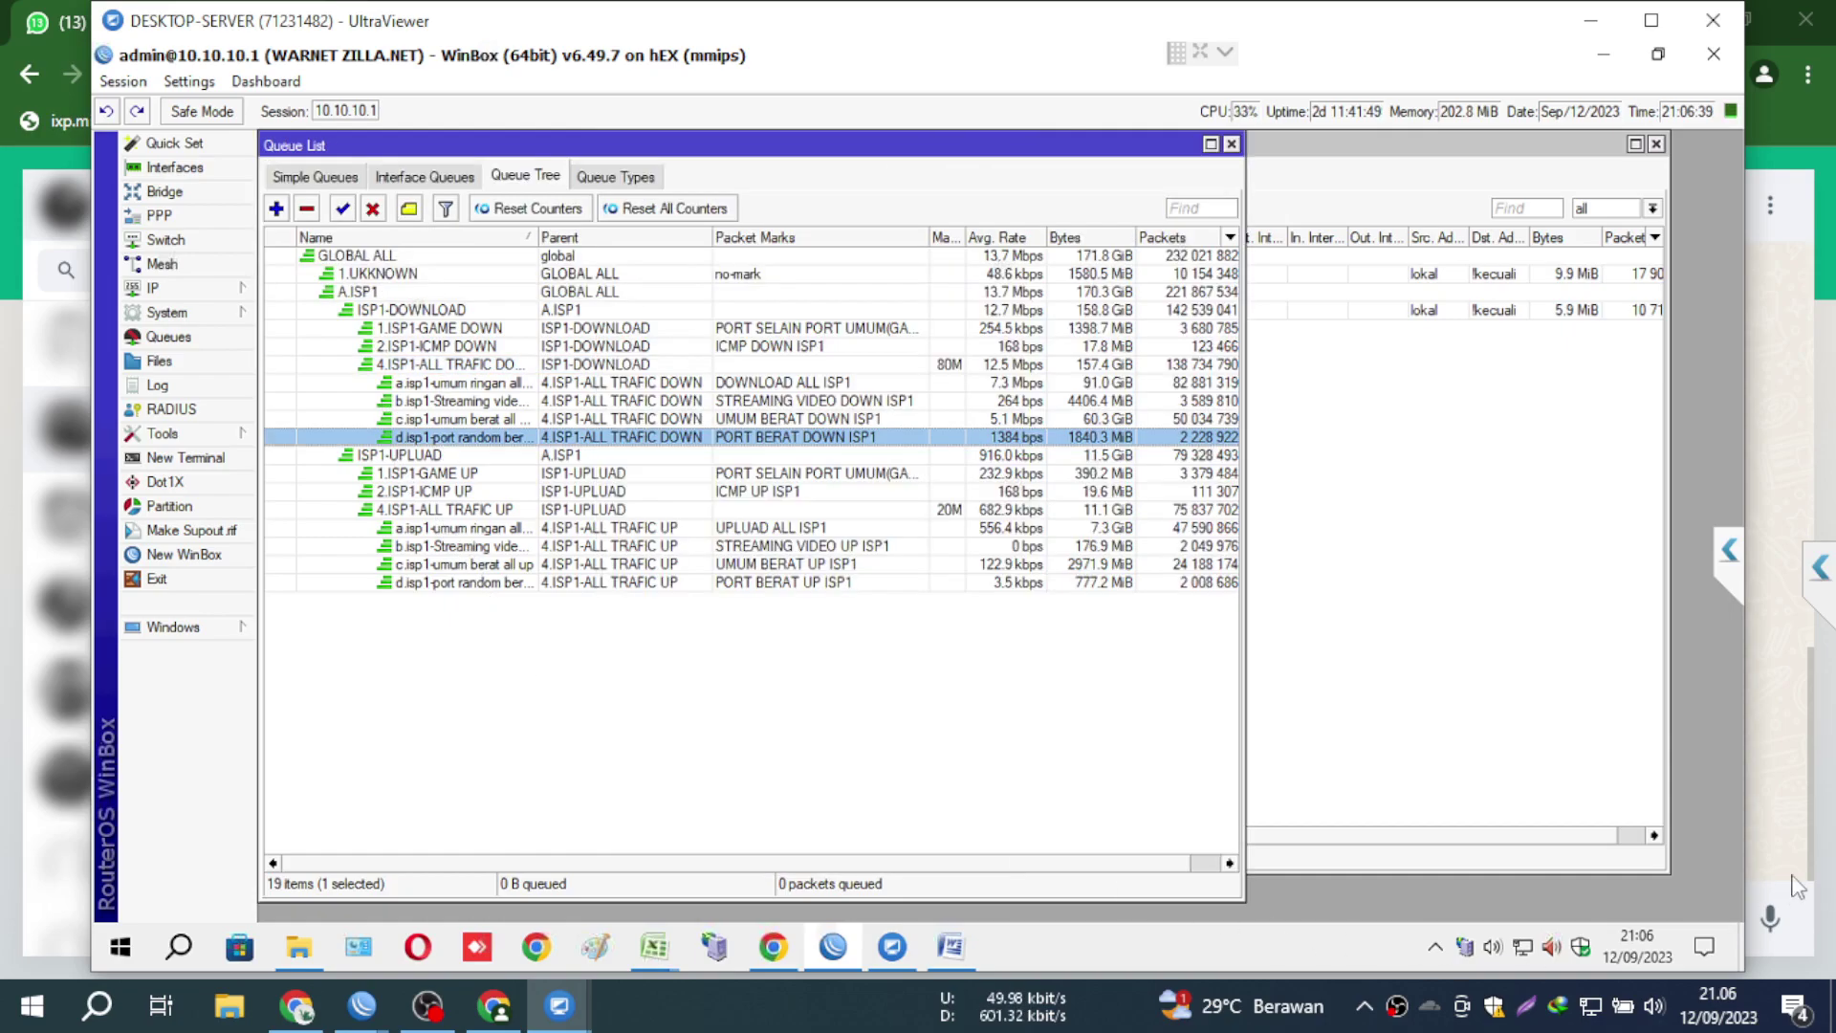
- Return to the WhatsApp chat and send the client the message "sama saja kalo ip"
left_click(1820, 794)
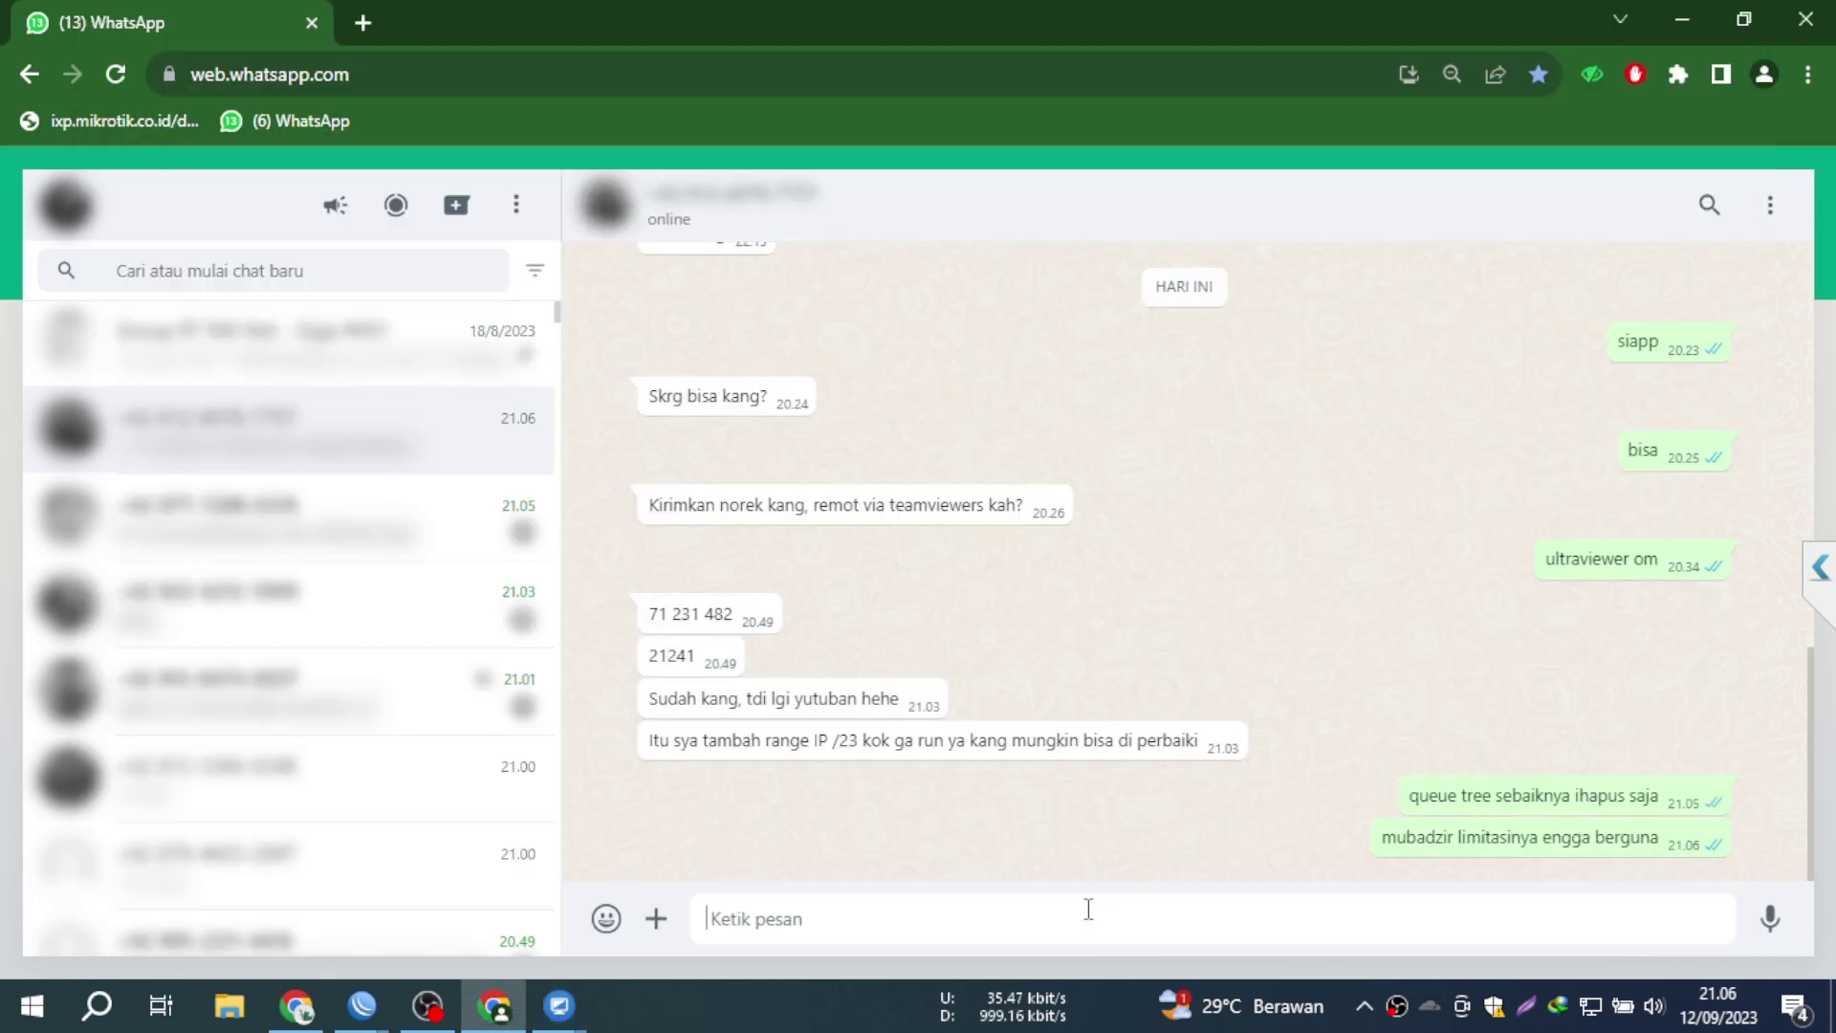
type("sama saja kala")
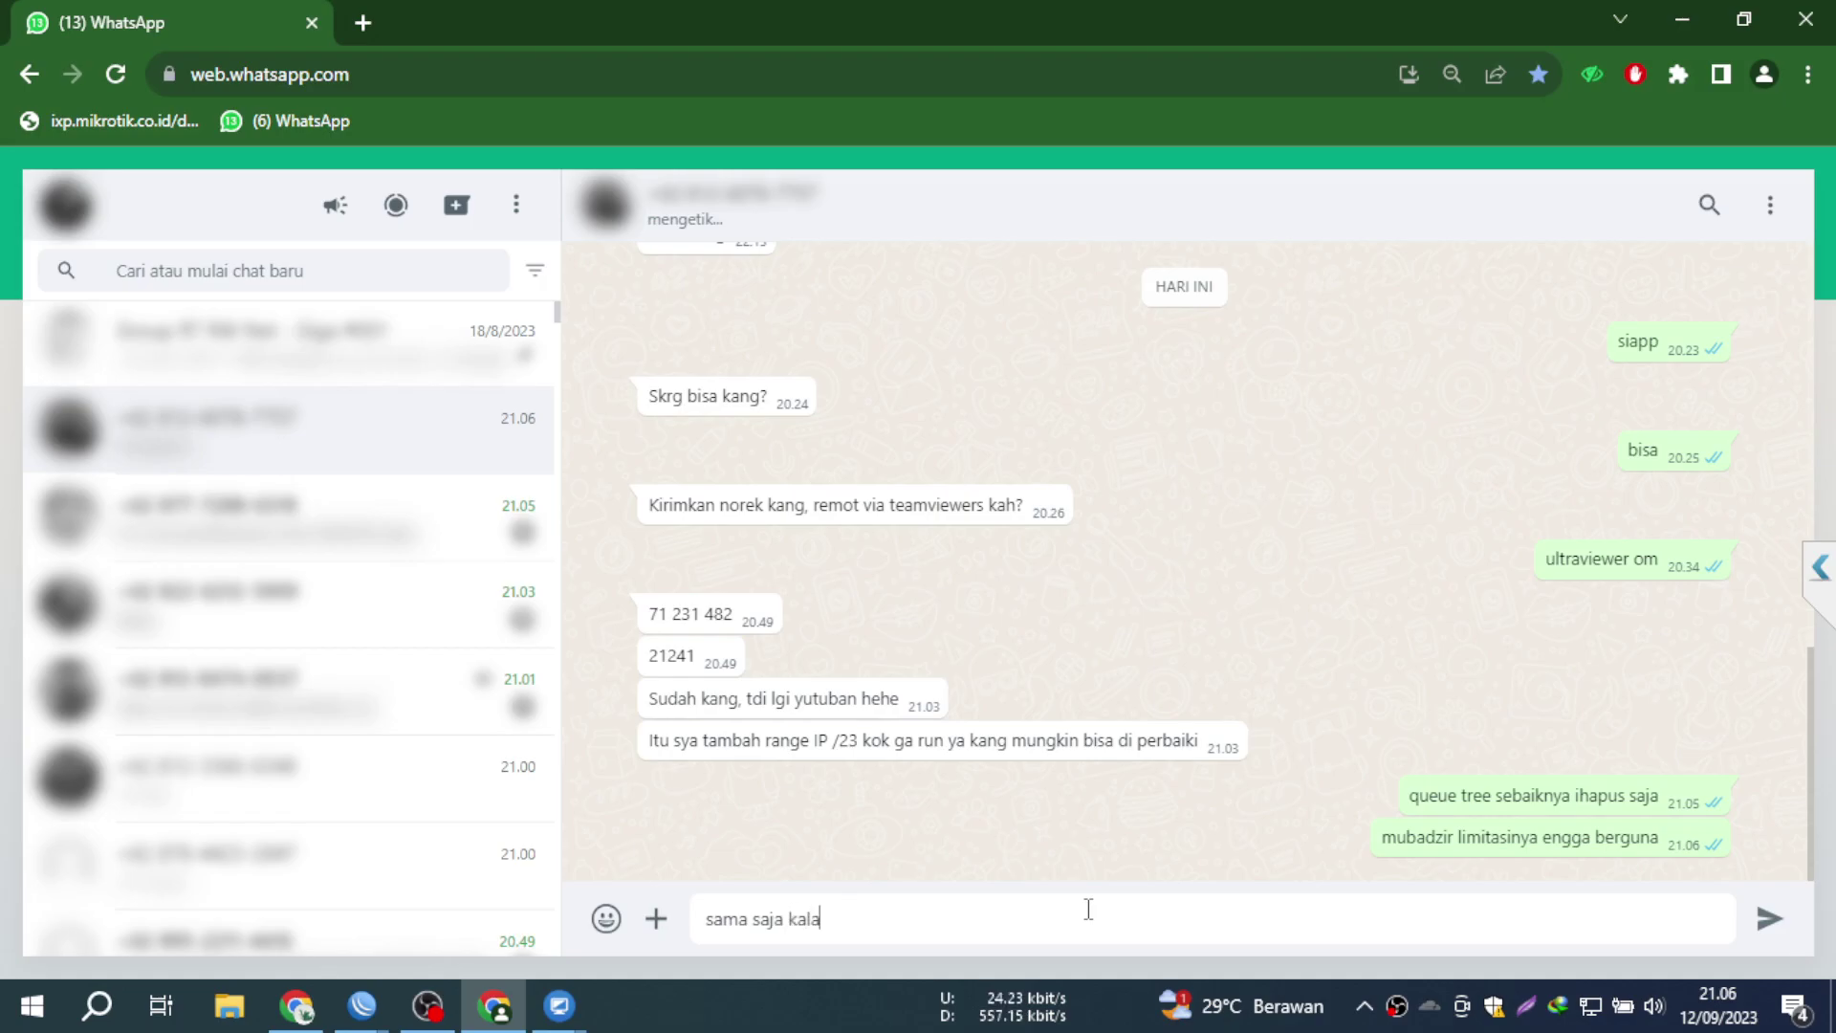
type("lo ip")
key("Return")
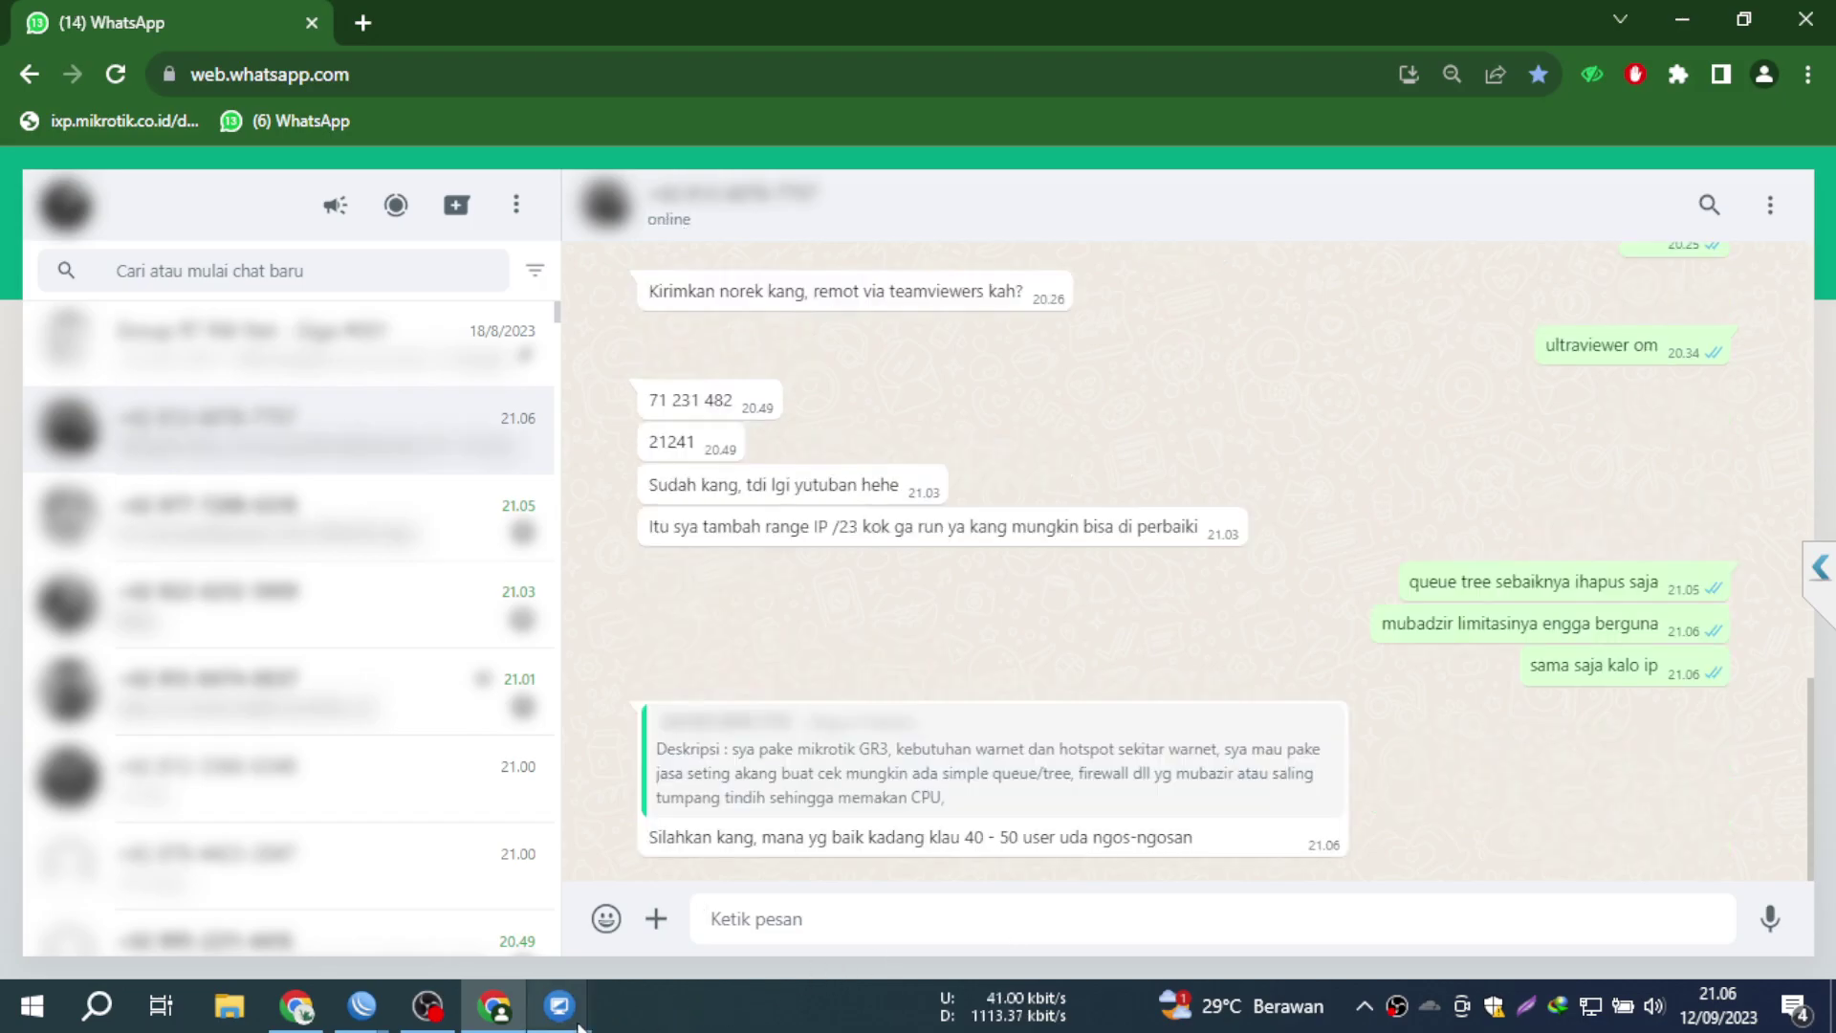
- Switch back to the remote WinBox session and review the limits of the router's simple queues
mouse_move(578, 1025)
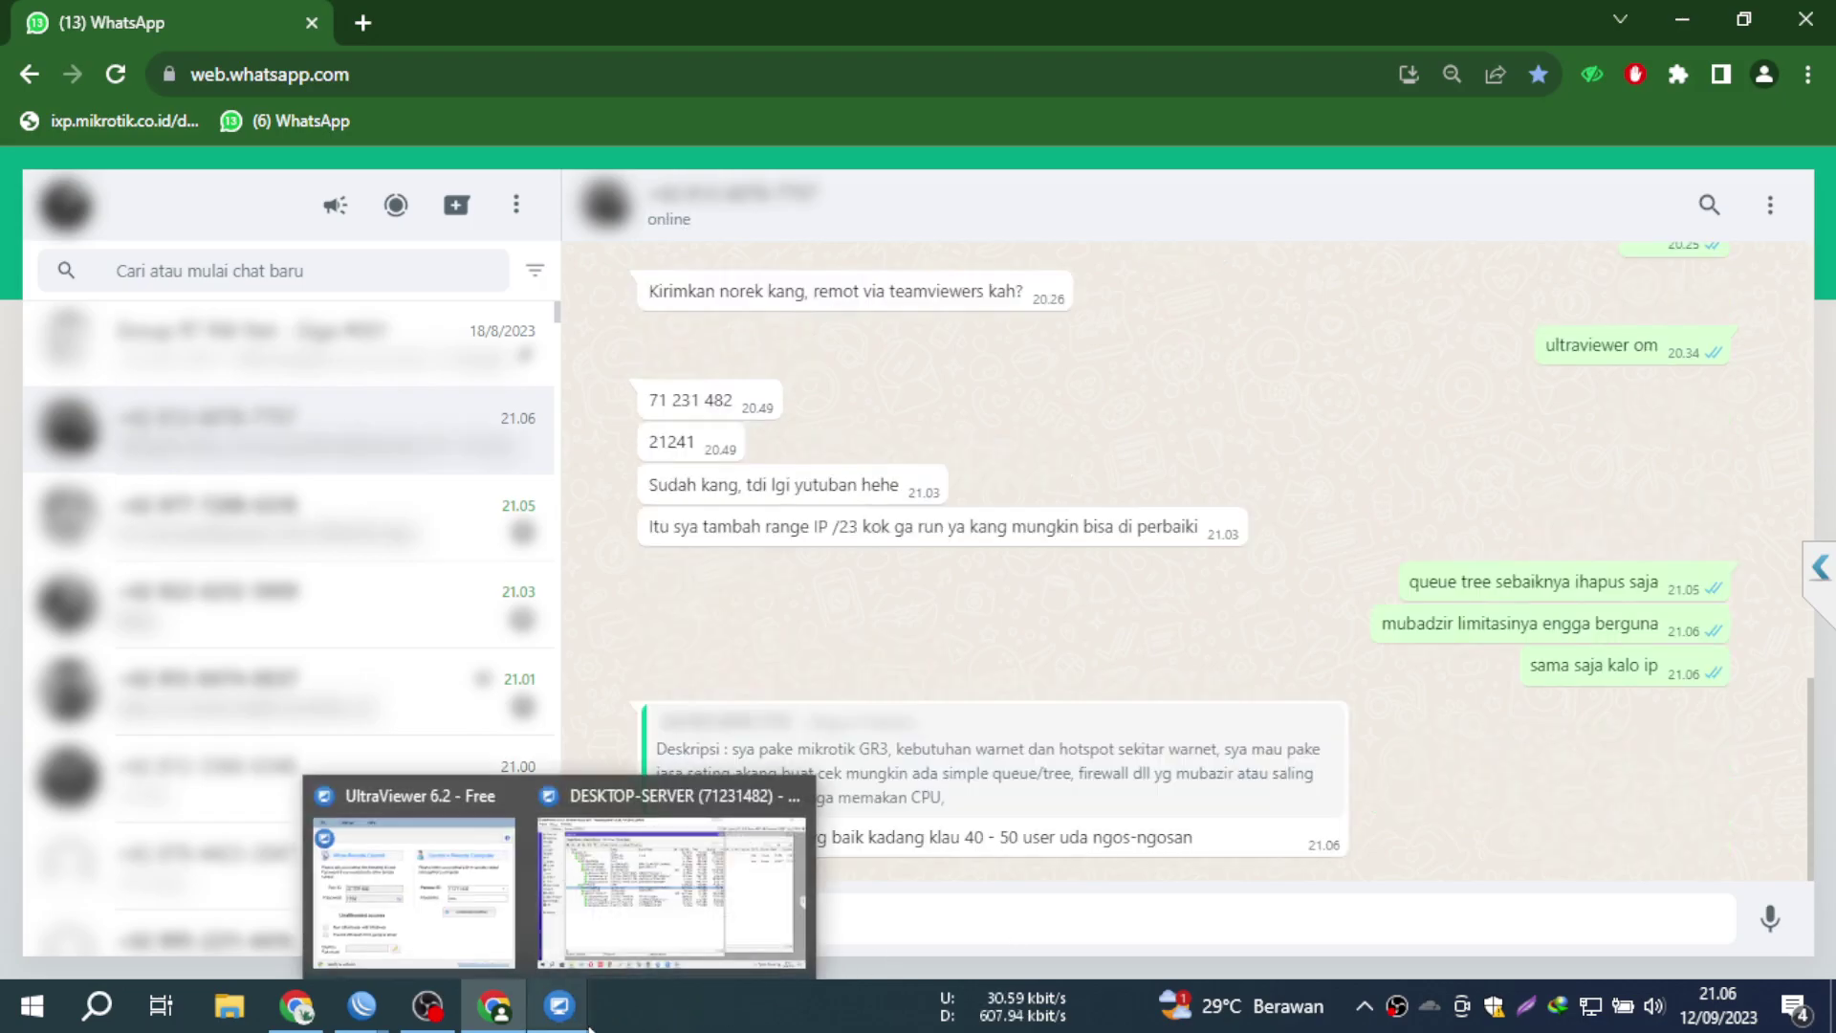
left_click(715, 942)
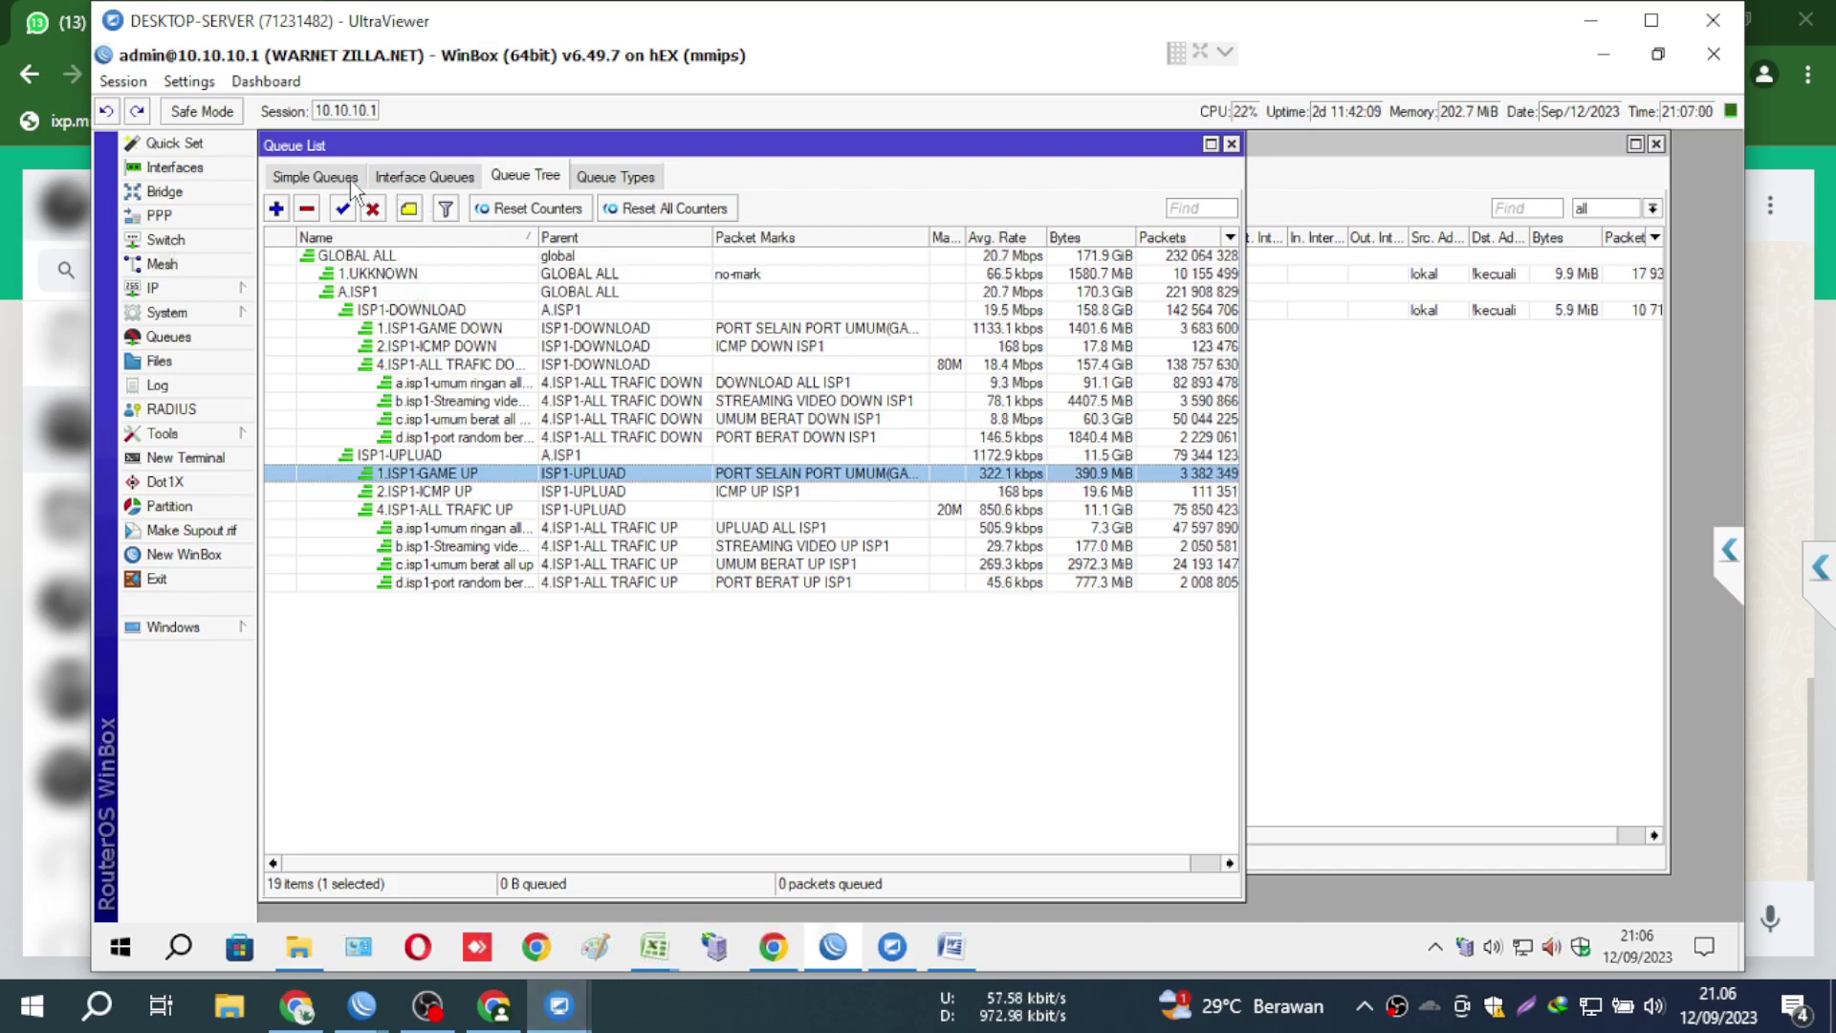
left_click(1231, 145)
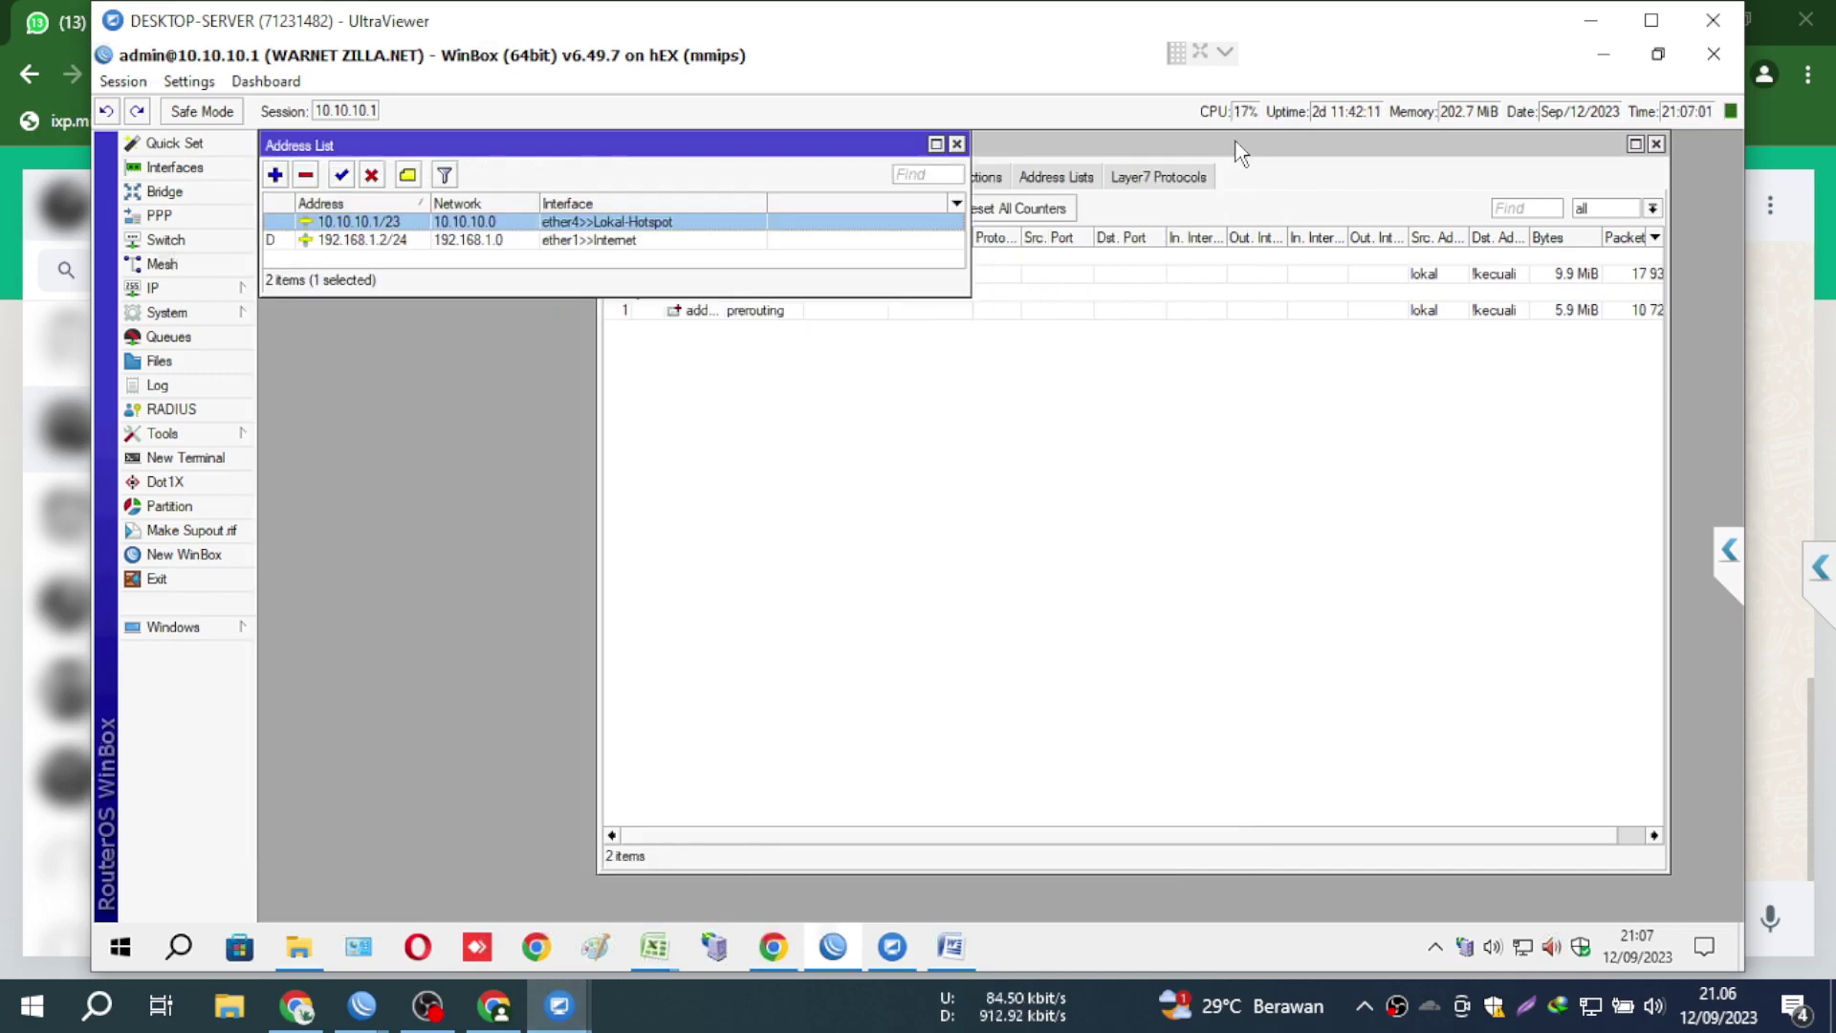
left_click(168, 338)
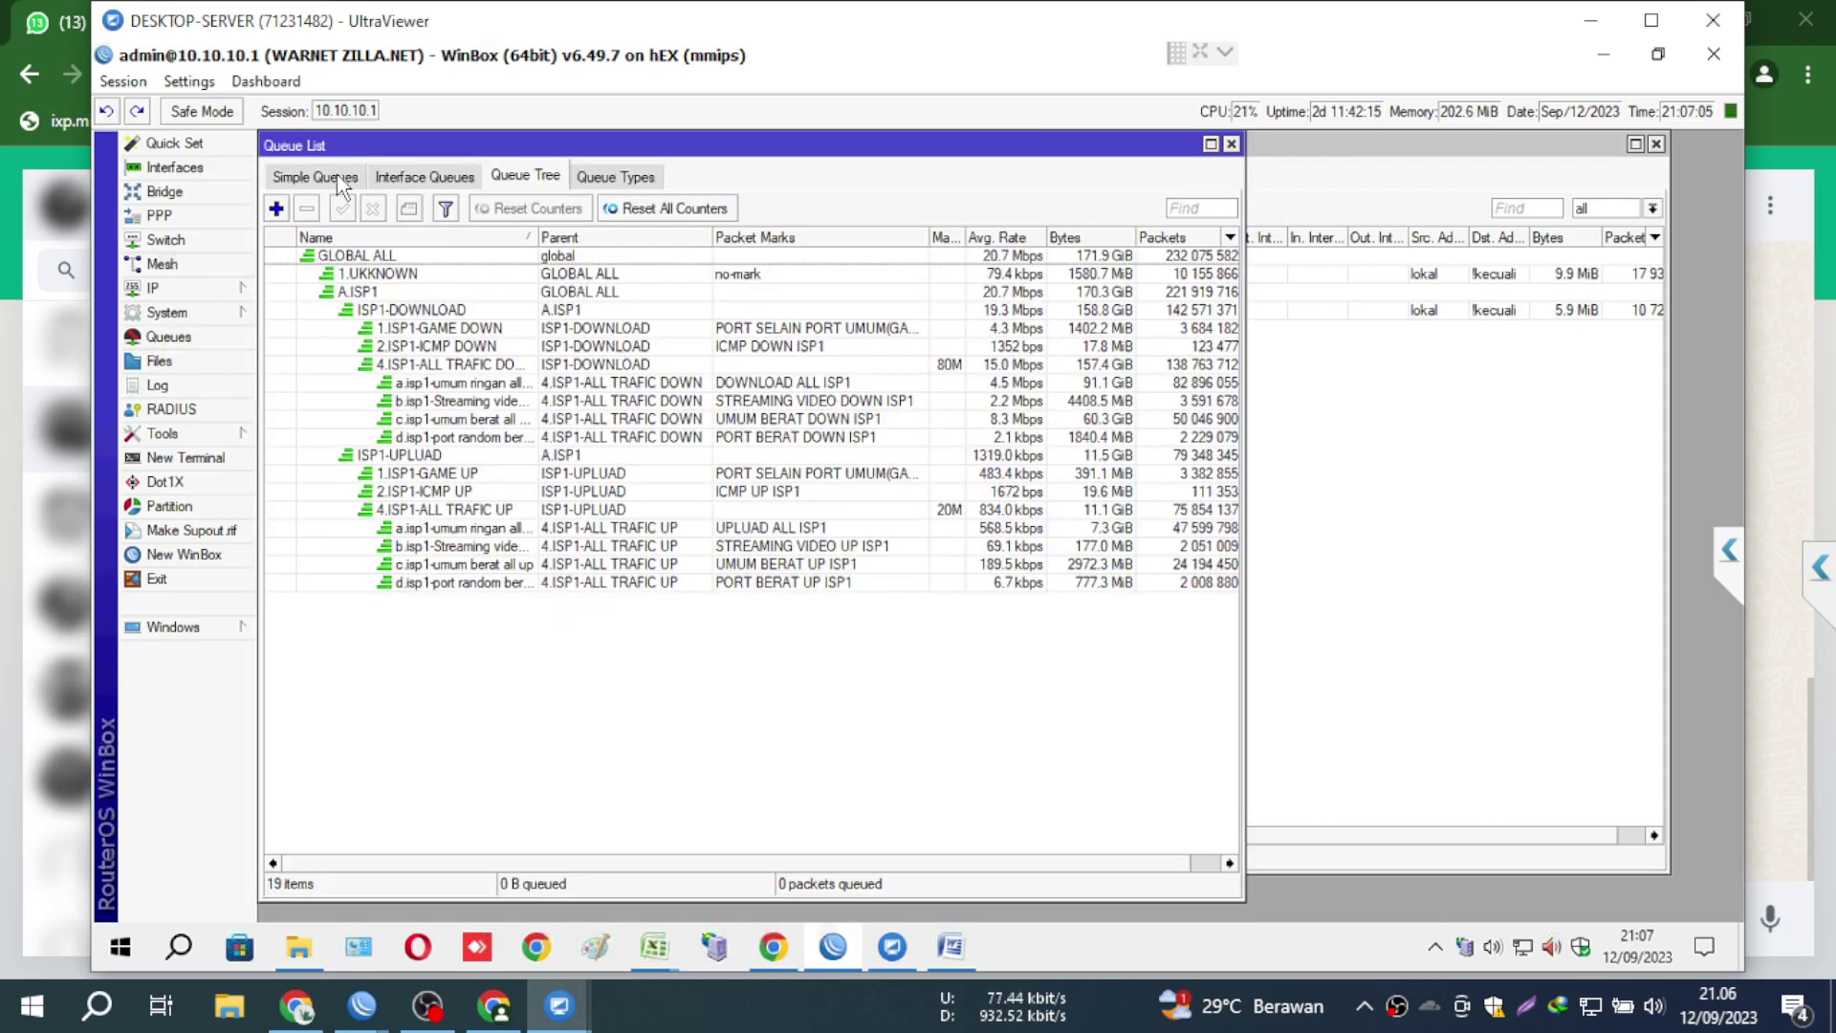
left_click(341, 180)
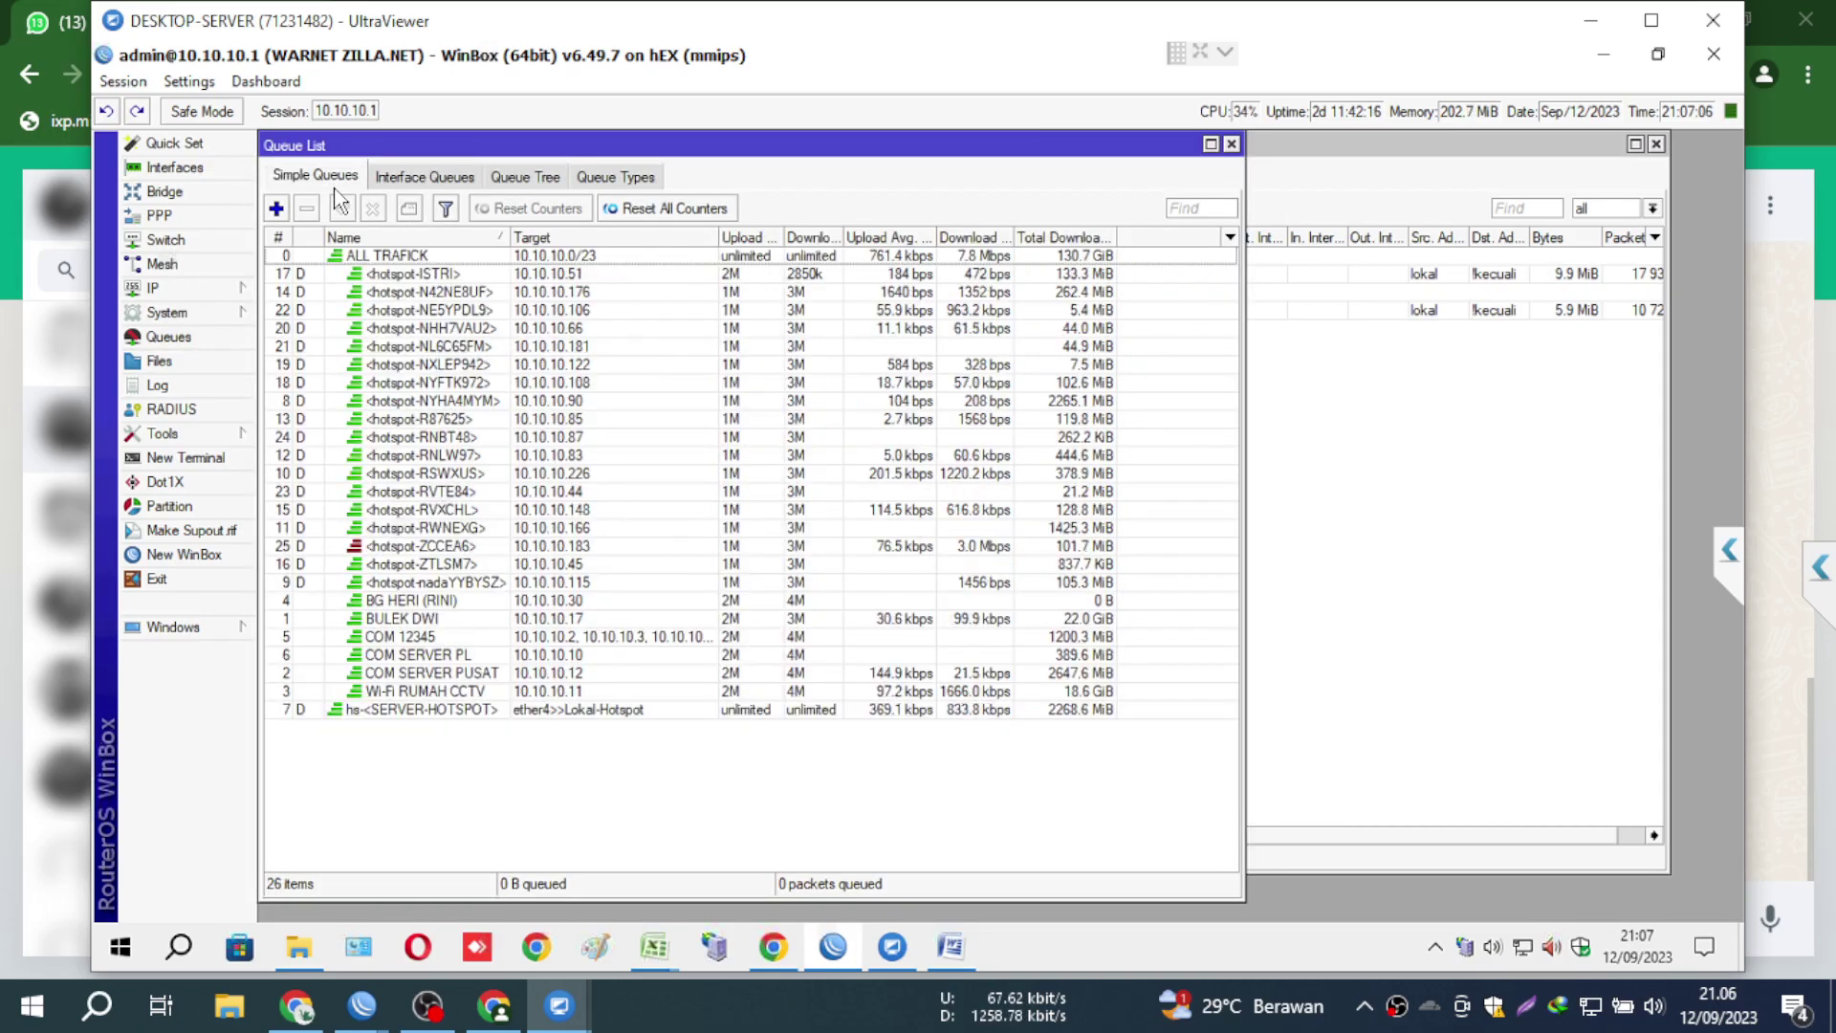
left_click(497, 277)
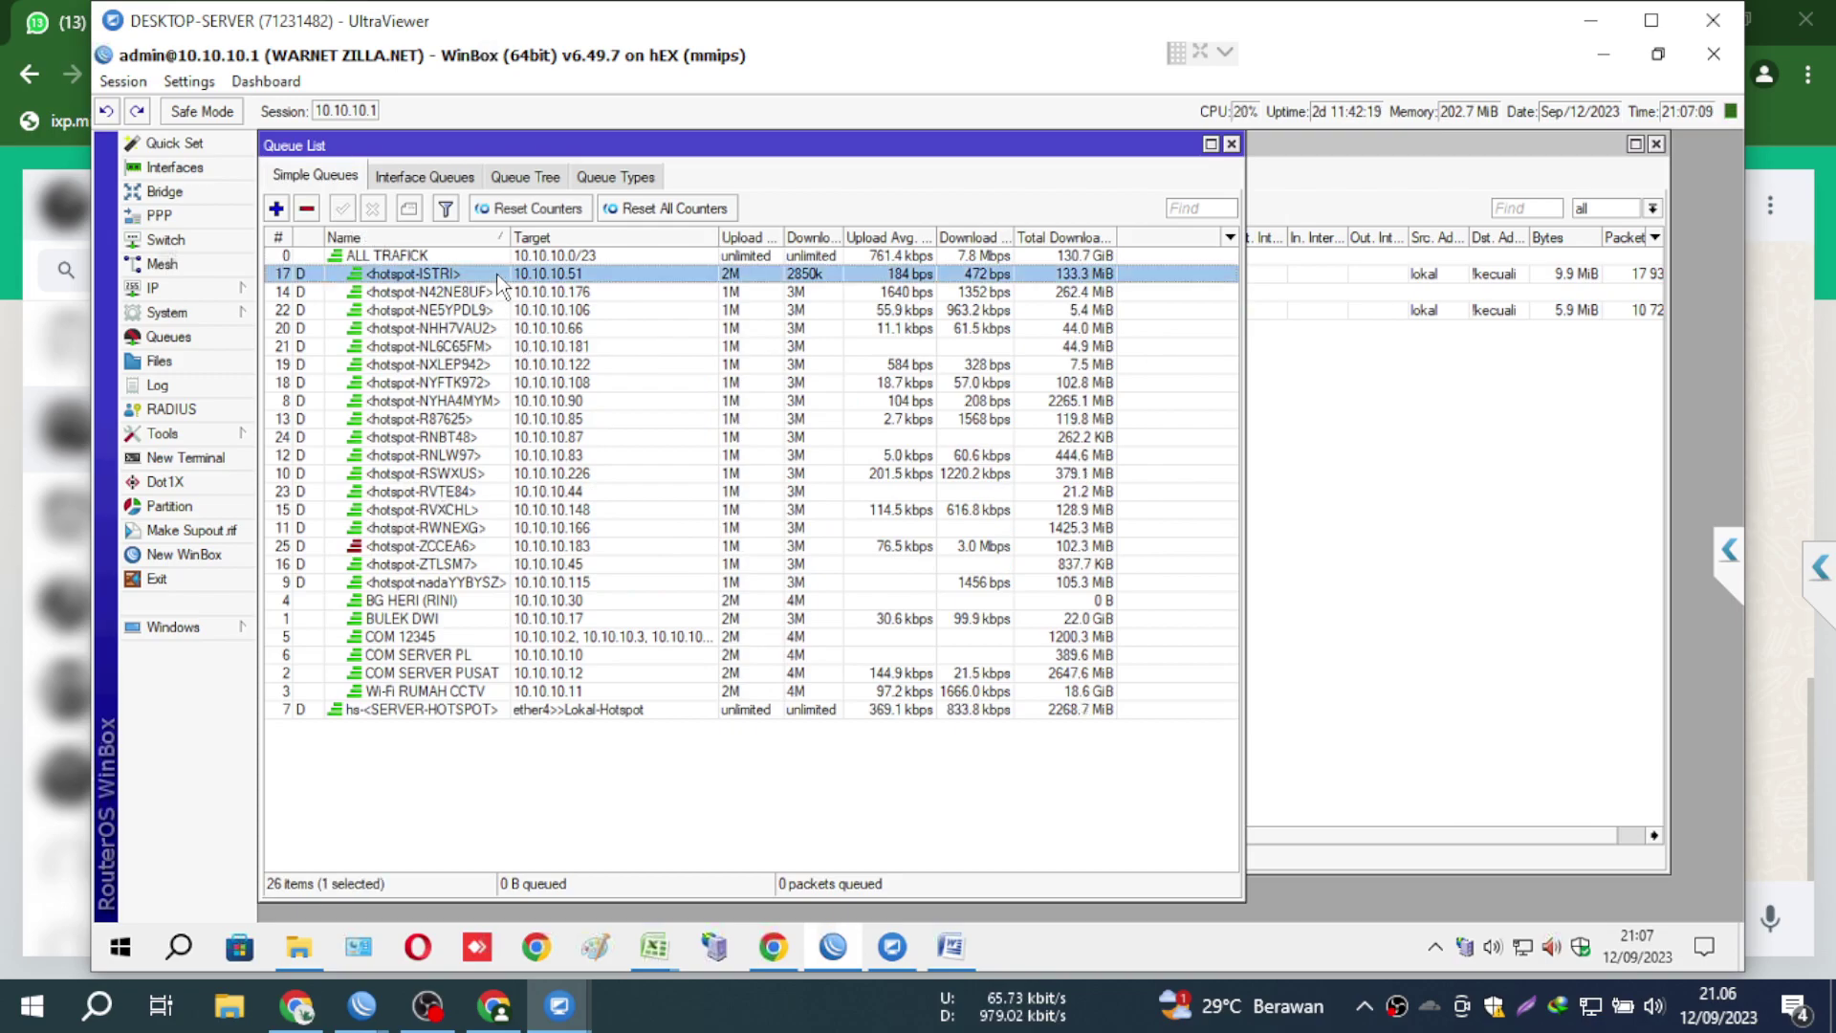
key("ctrl+a")
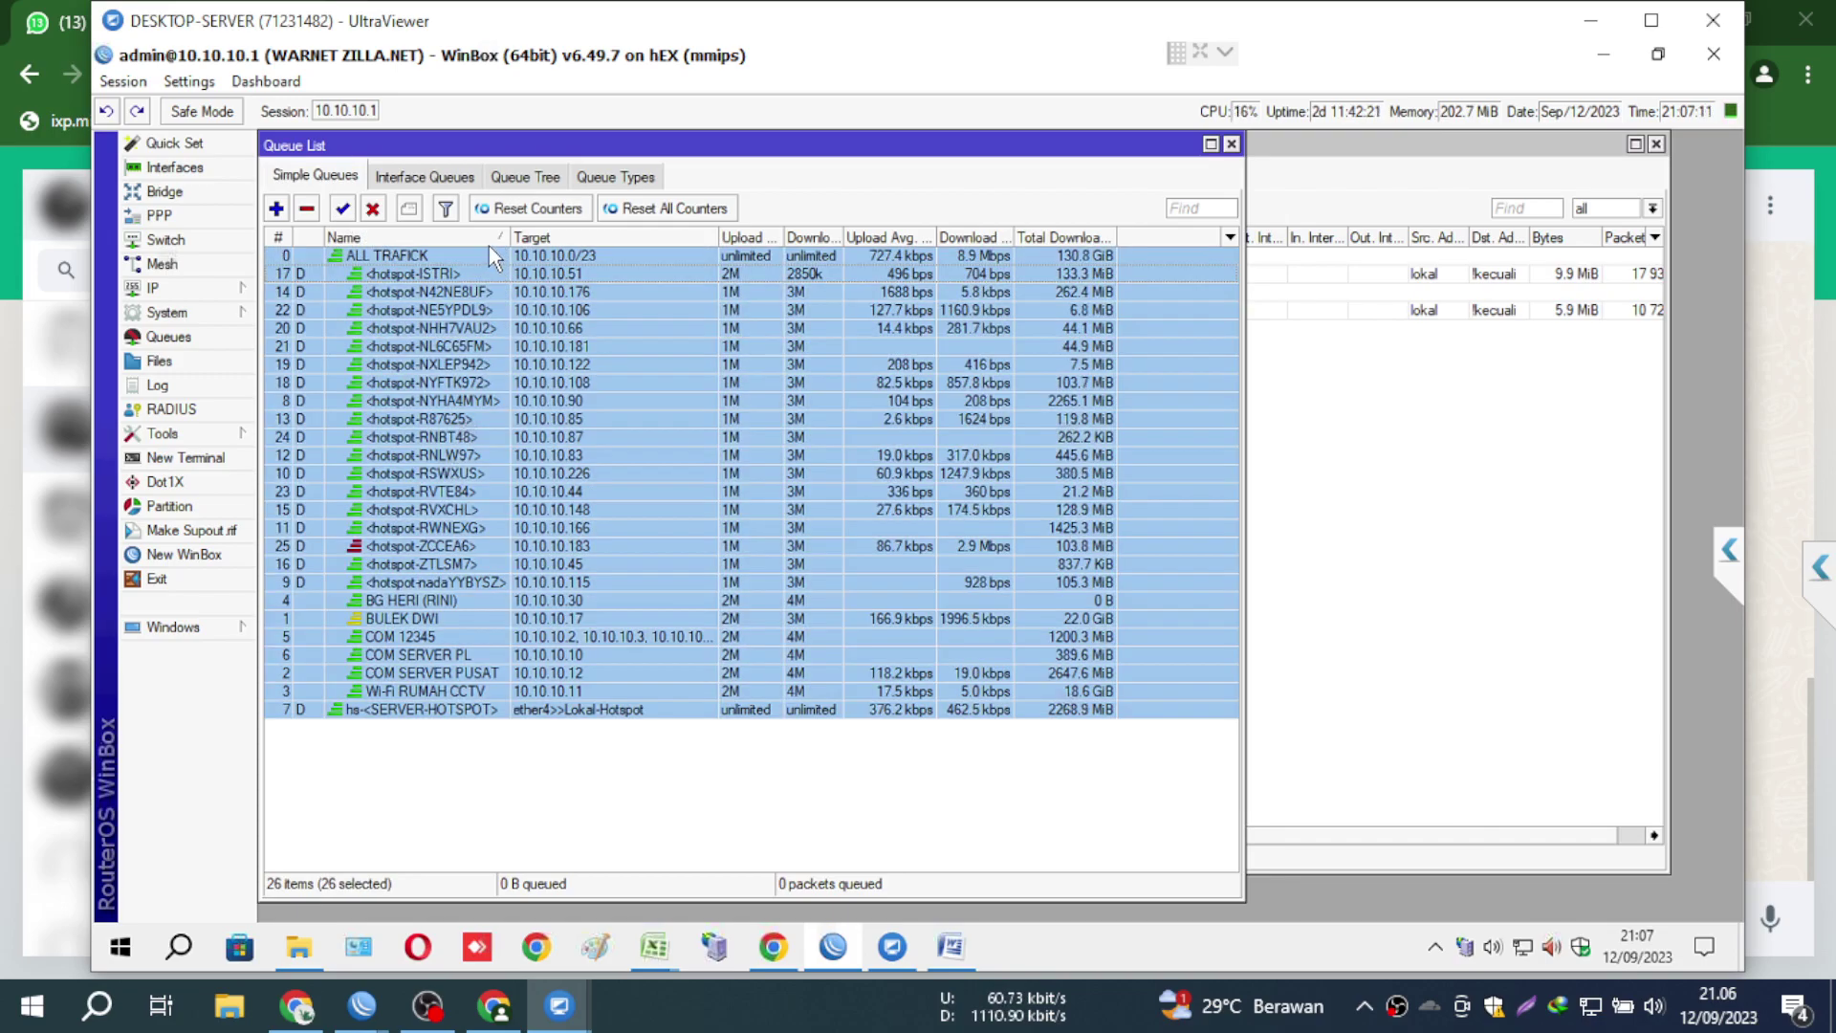
left_click(526, 755)
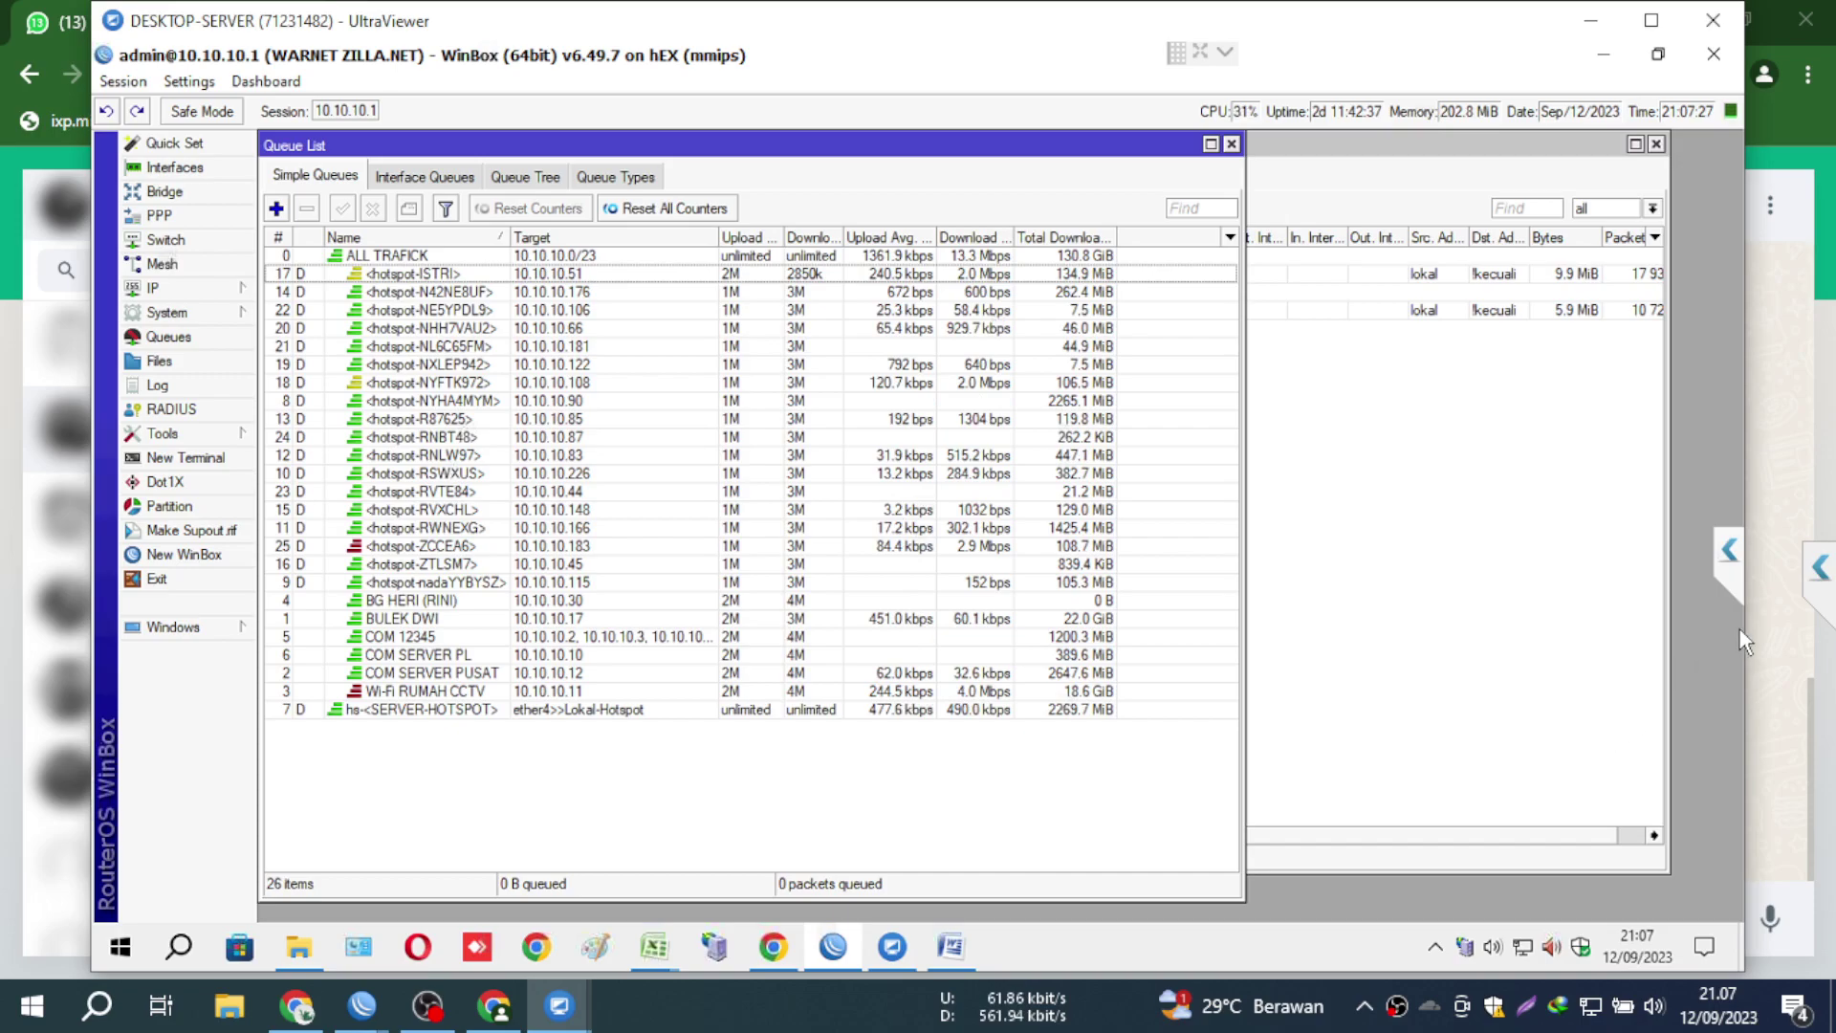
- Read the client's latest WhatsApp reply about the queues and CPU load, and return to the remote session
left_click(1771, 631)
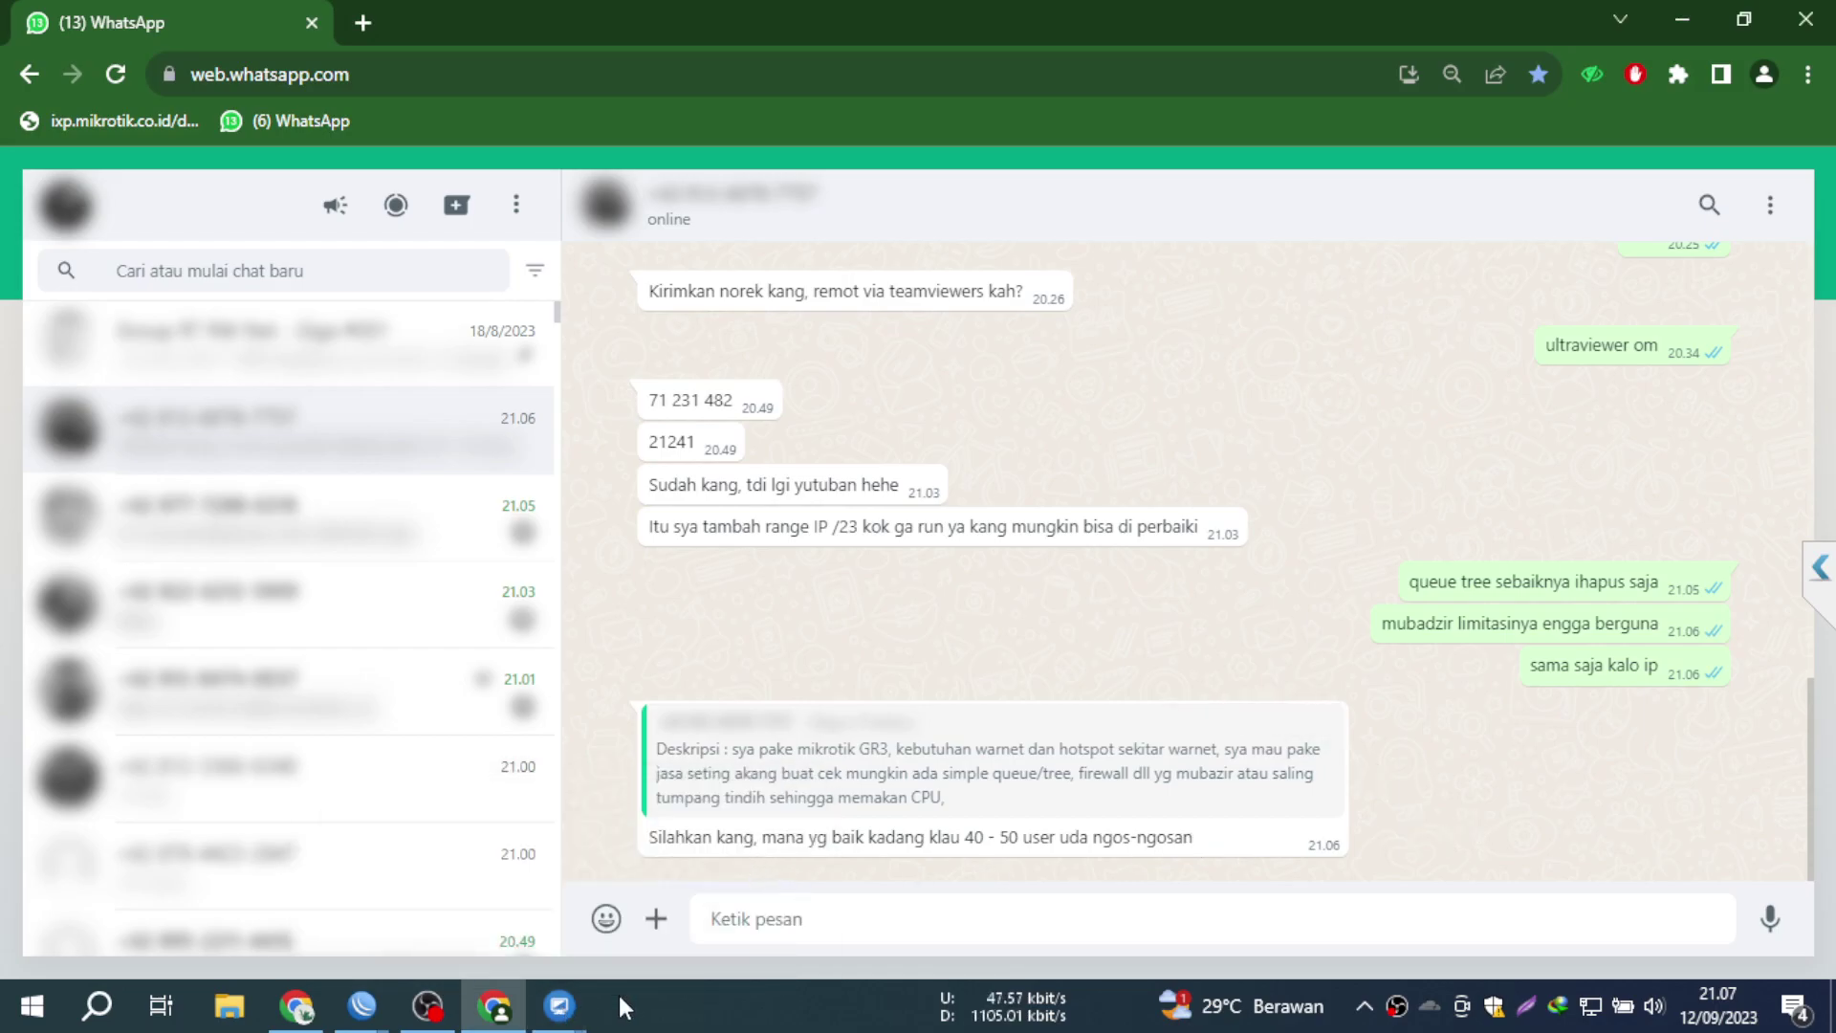
mouse_move(559, 1005)
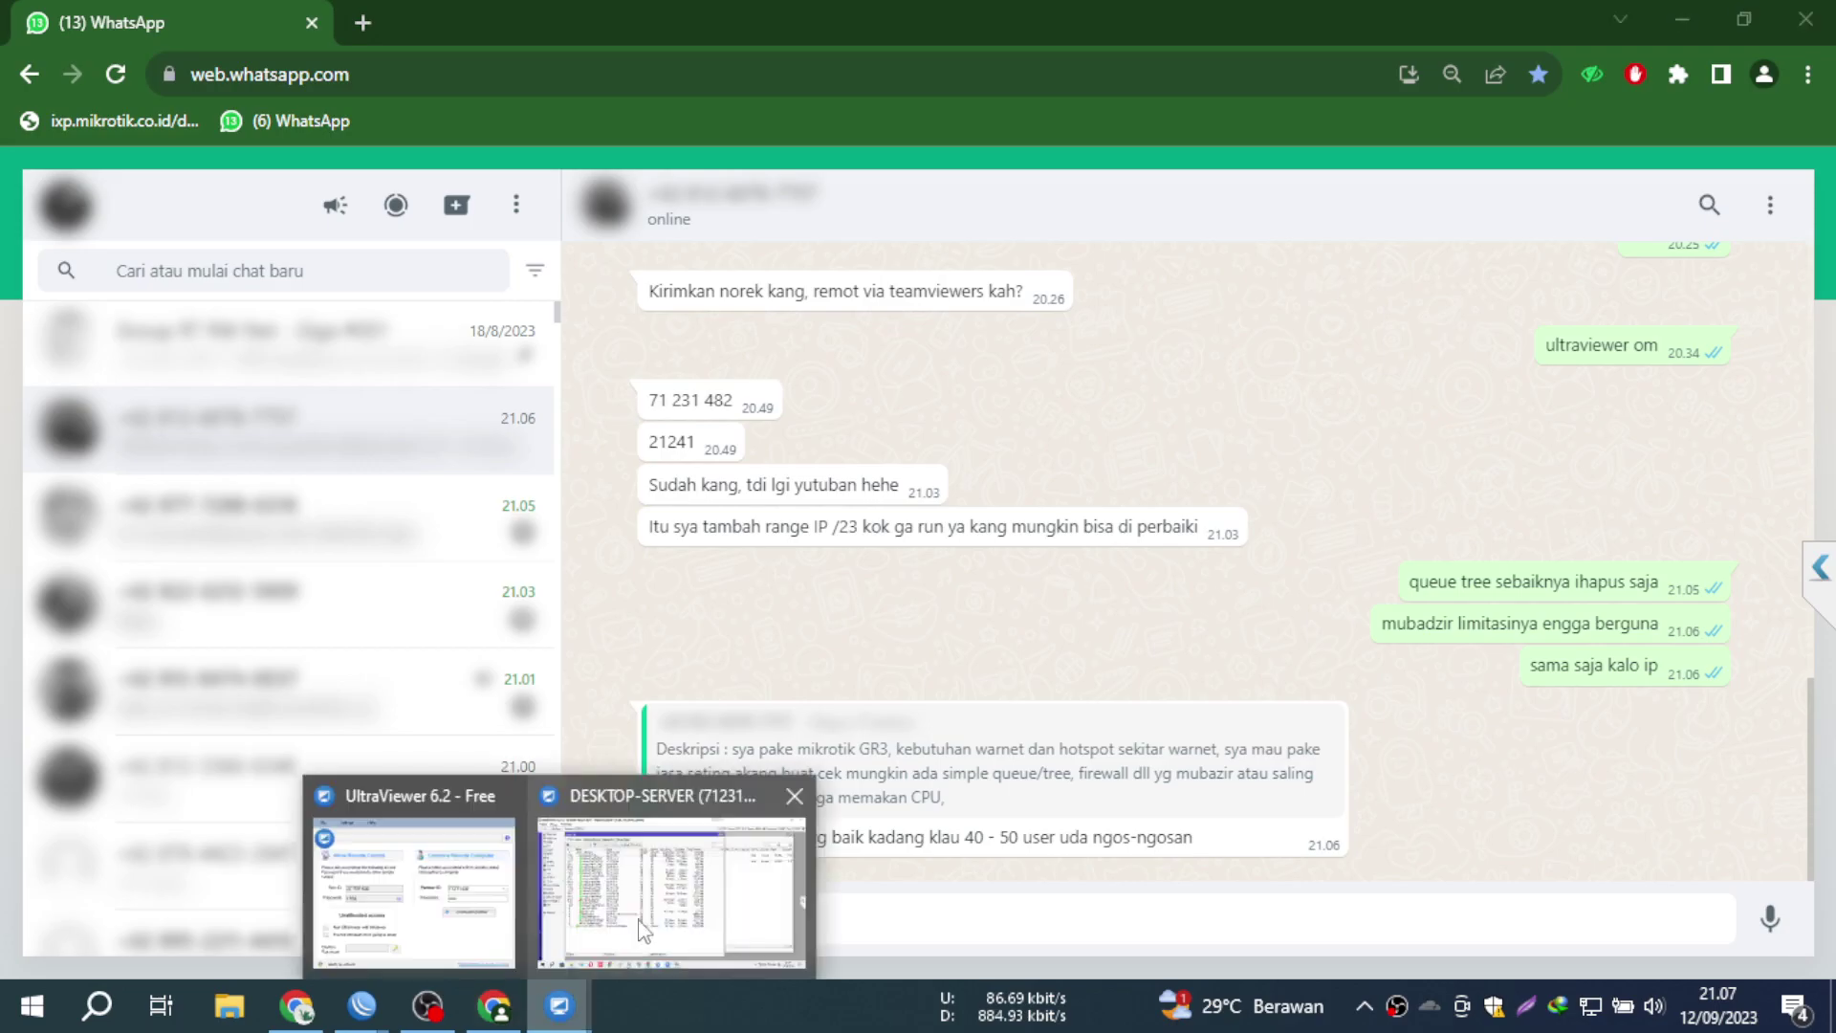
left_click(641, 927)
- Delete all entries of the router's queue tree
left_click(528, 177)
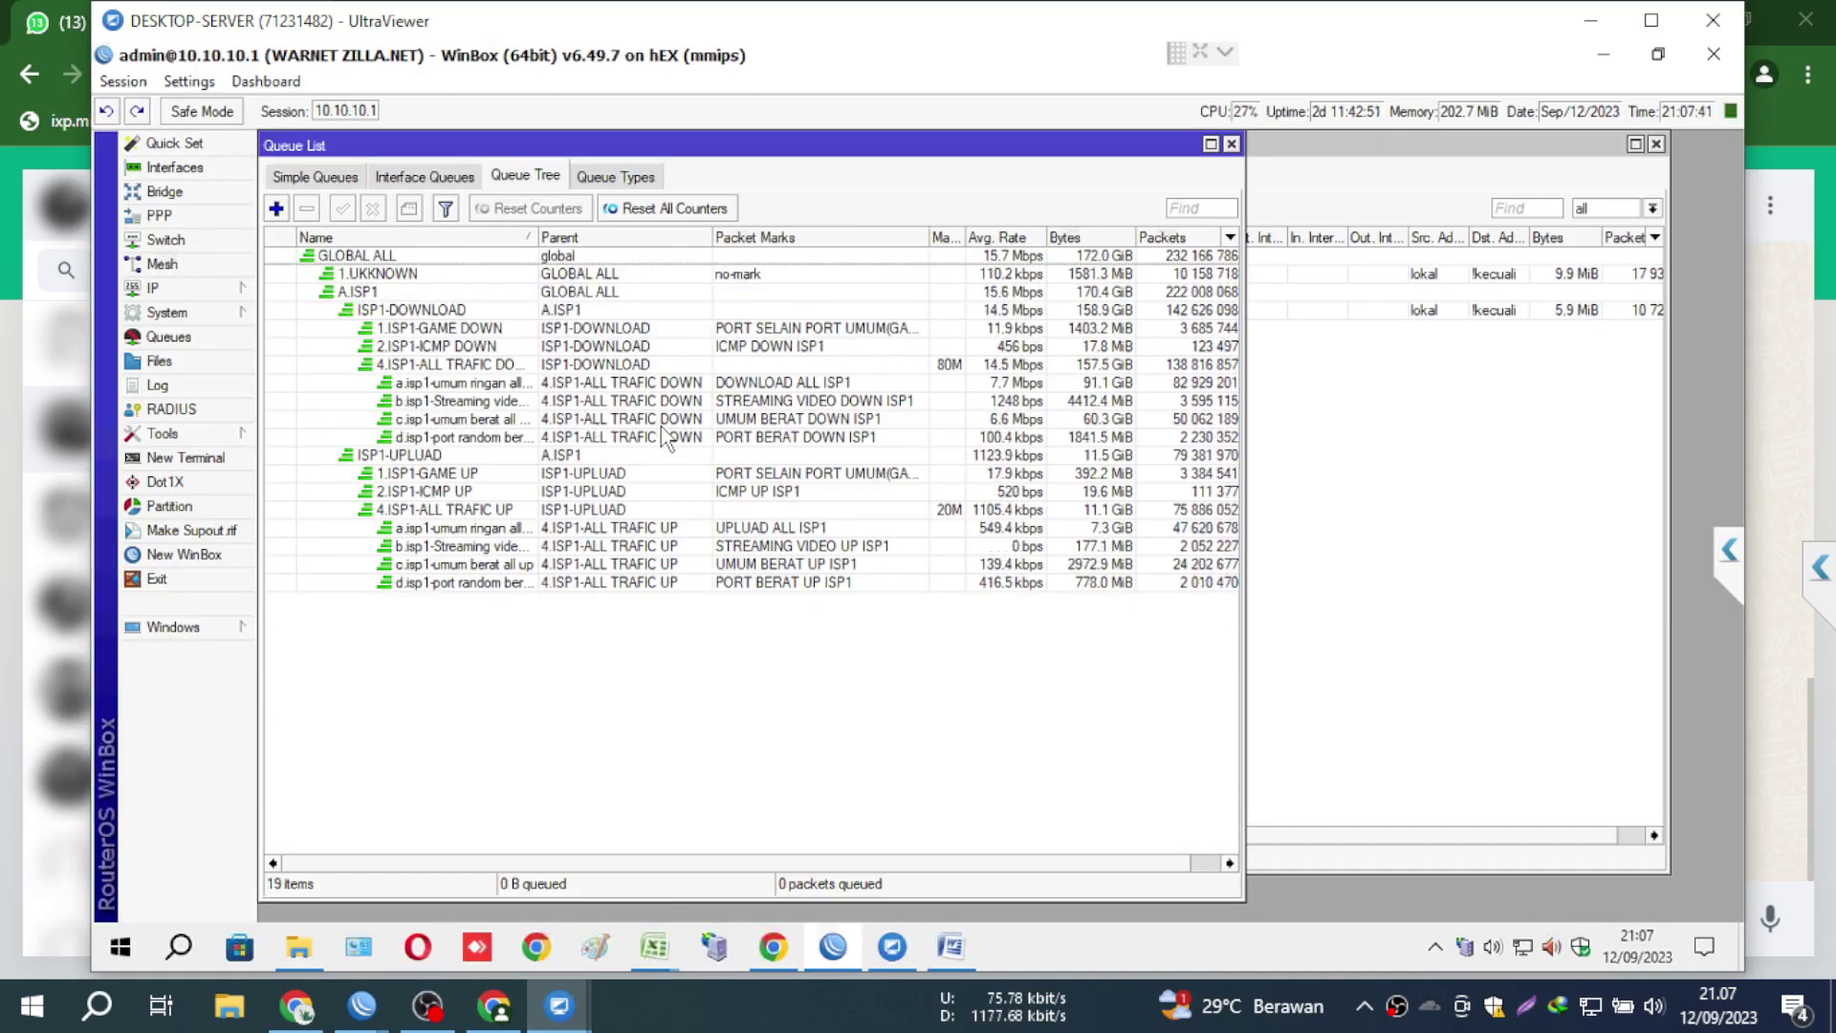
left_click(660, 418)
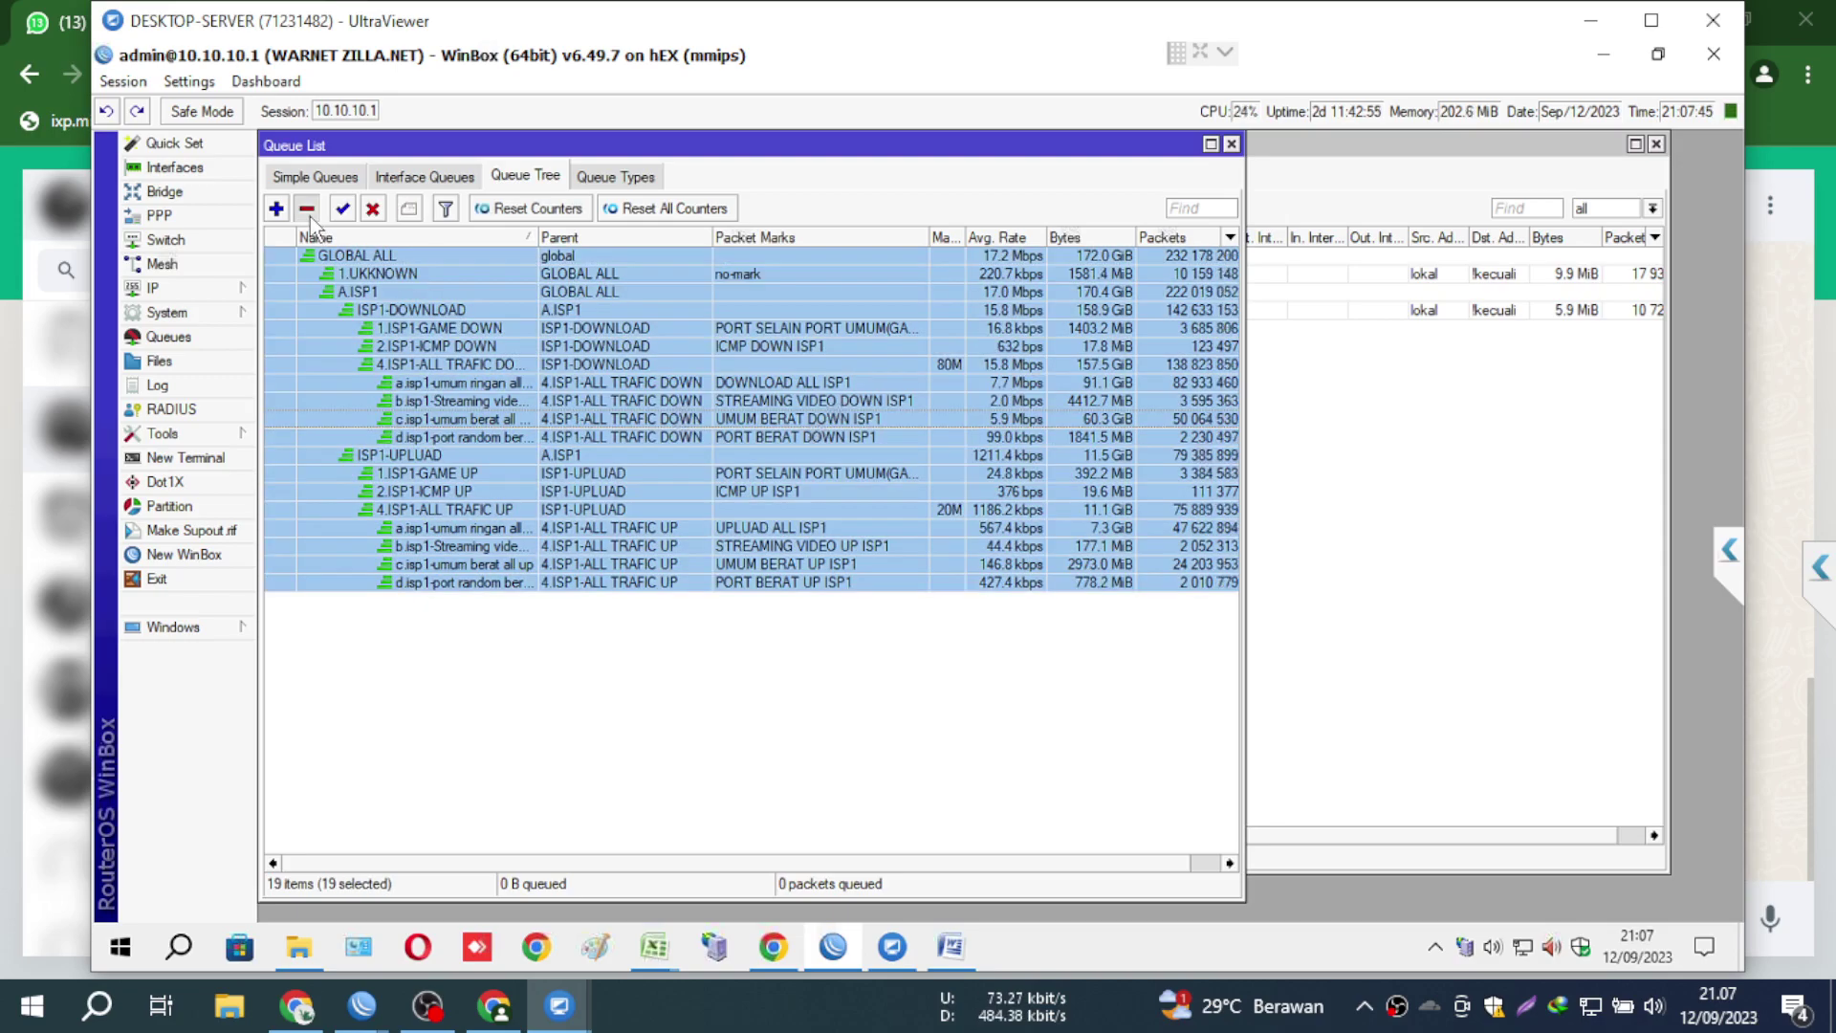
left_click(308, 211)
- Bring the firewall window to the front and delete all of its mangle rules
left_click(1374, 493)
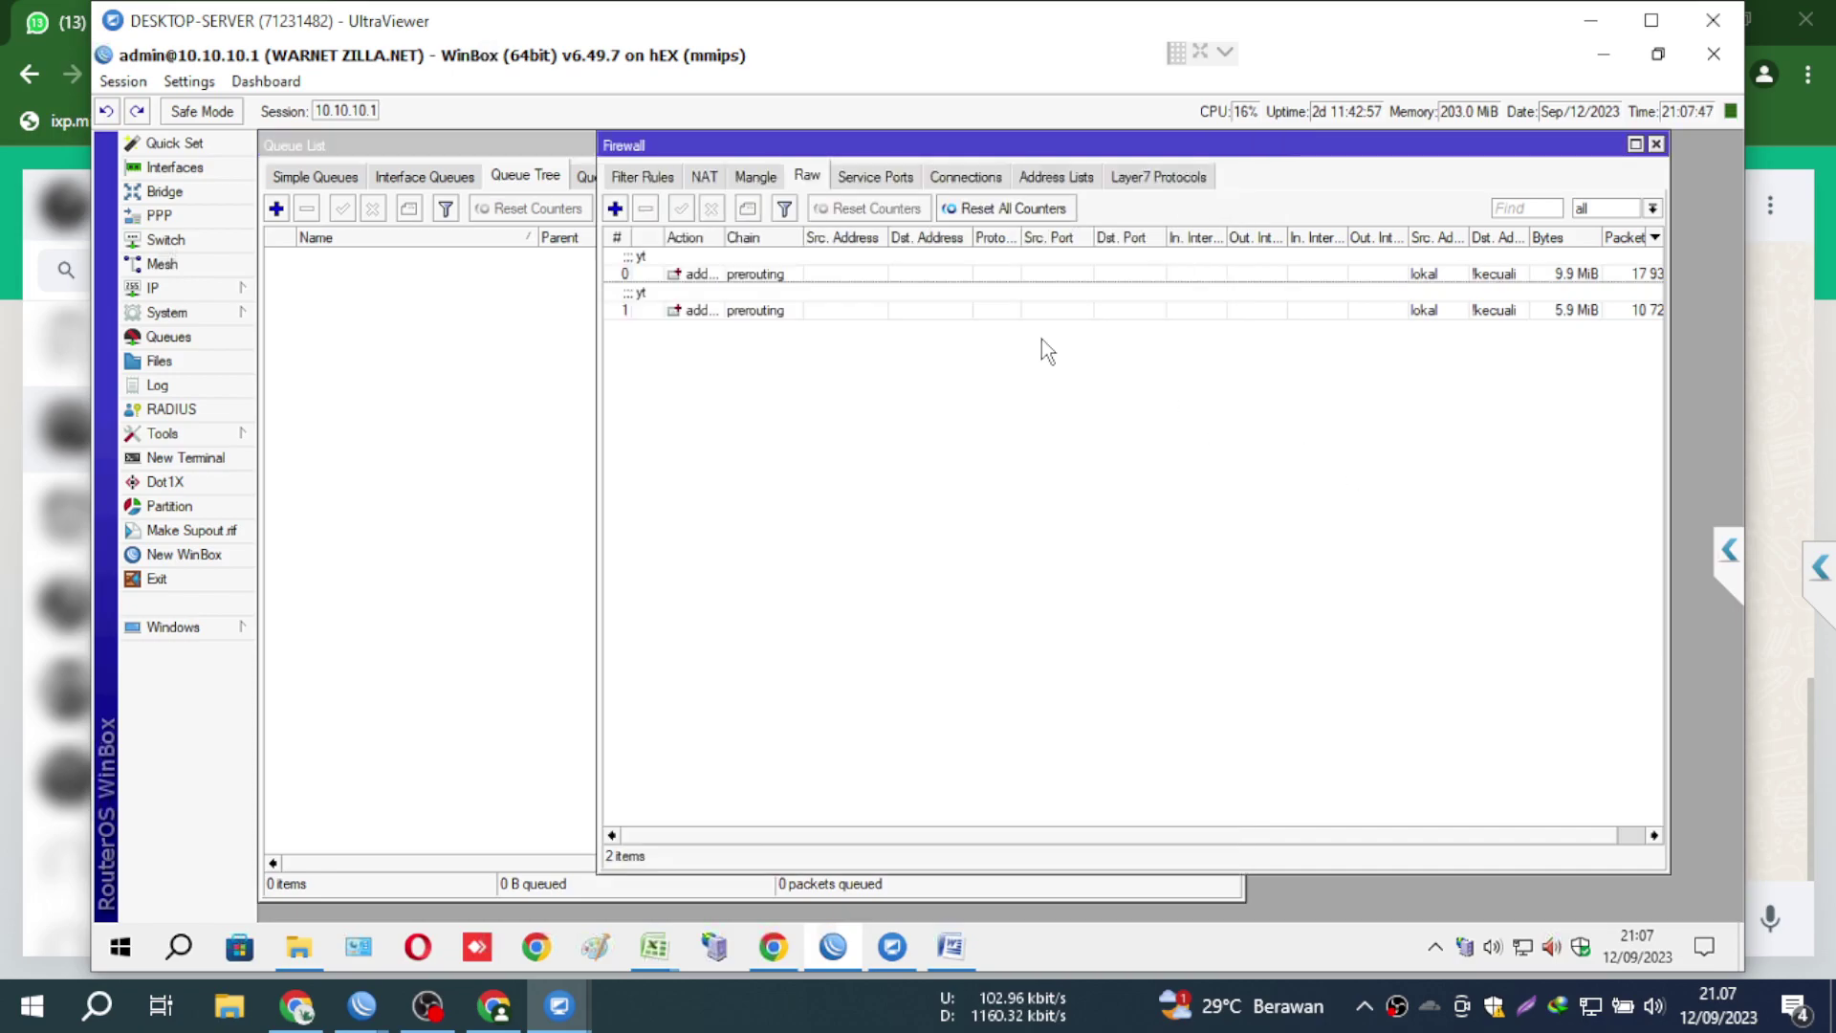
left_click(742, 176)
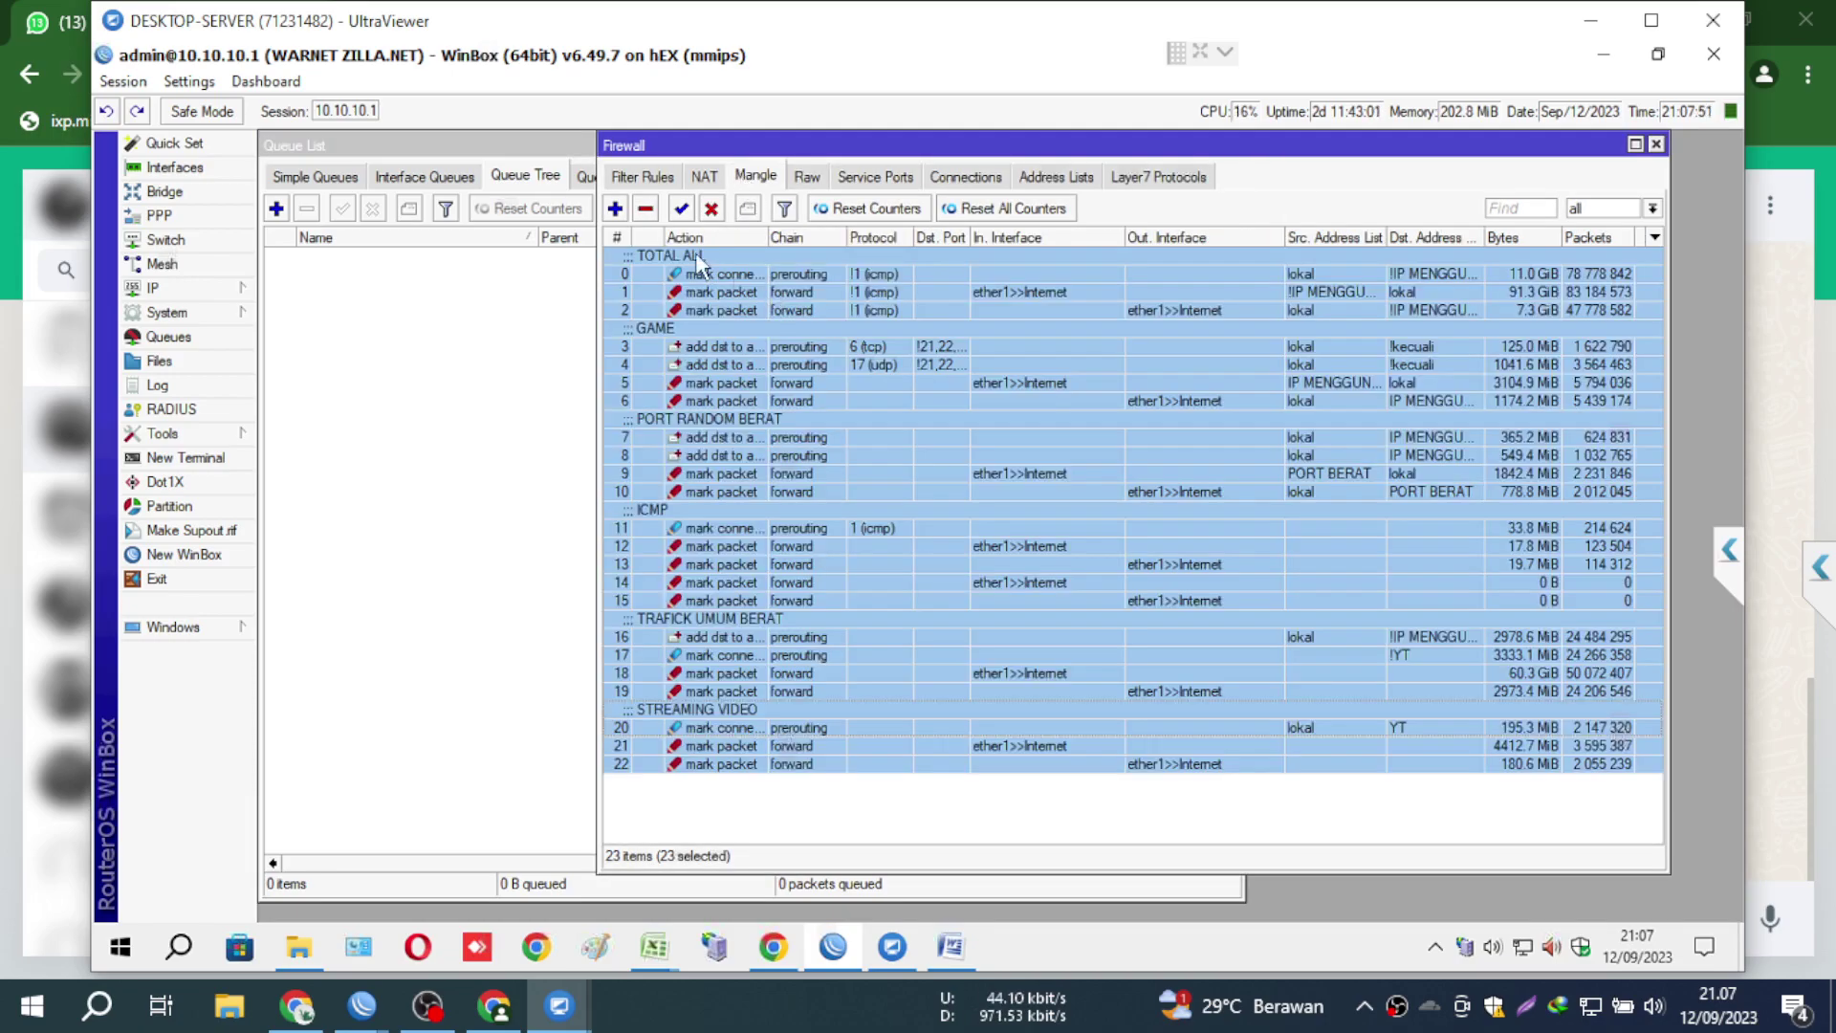
left_click(645, 208)
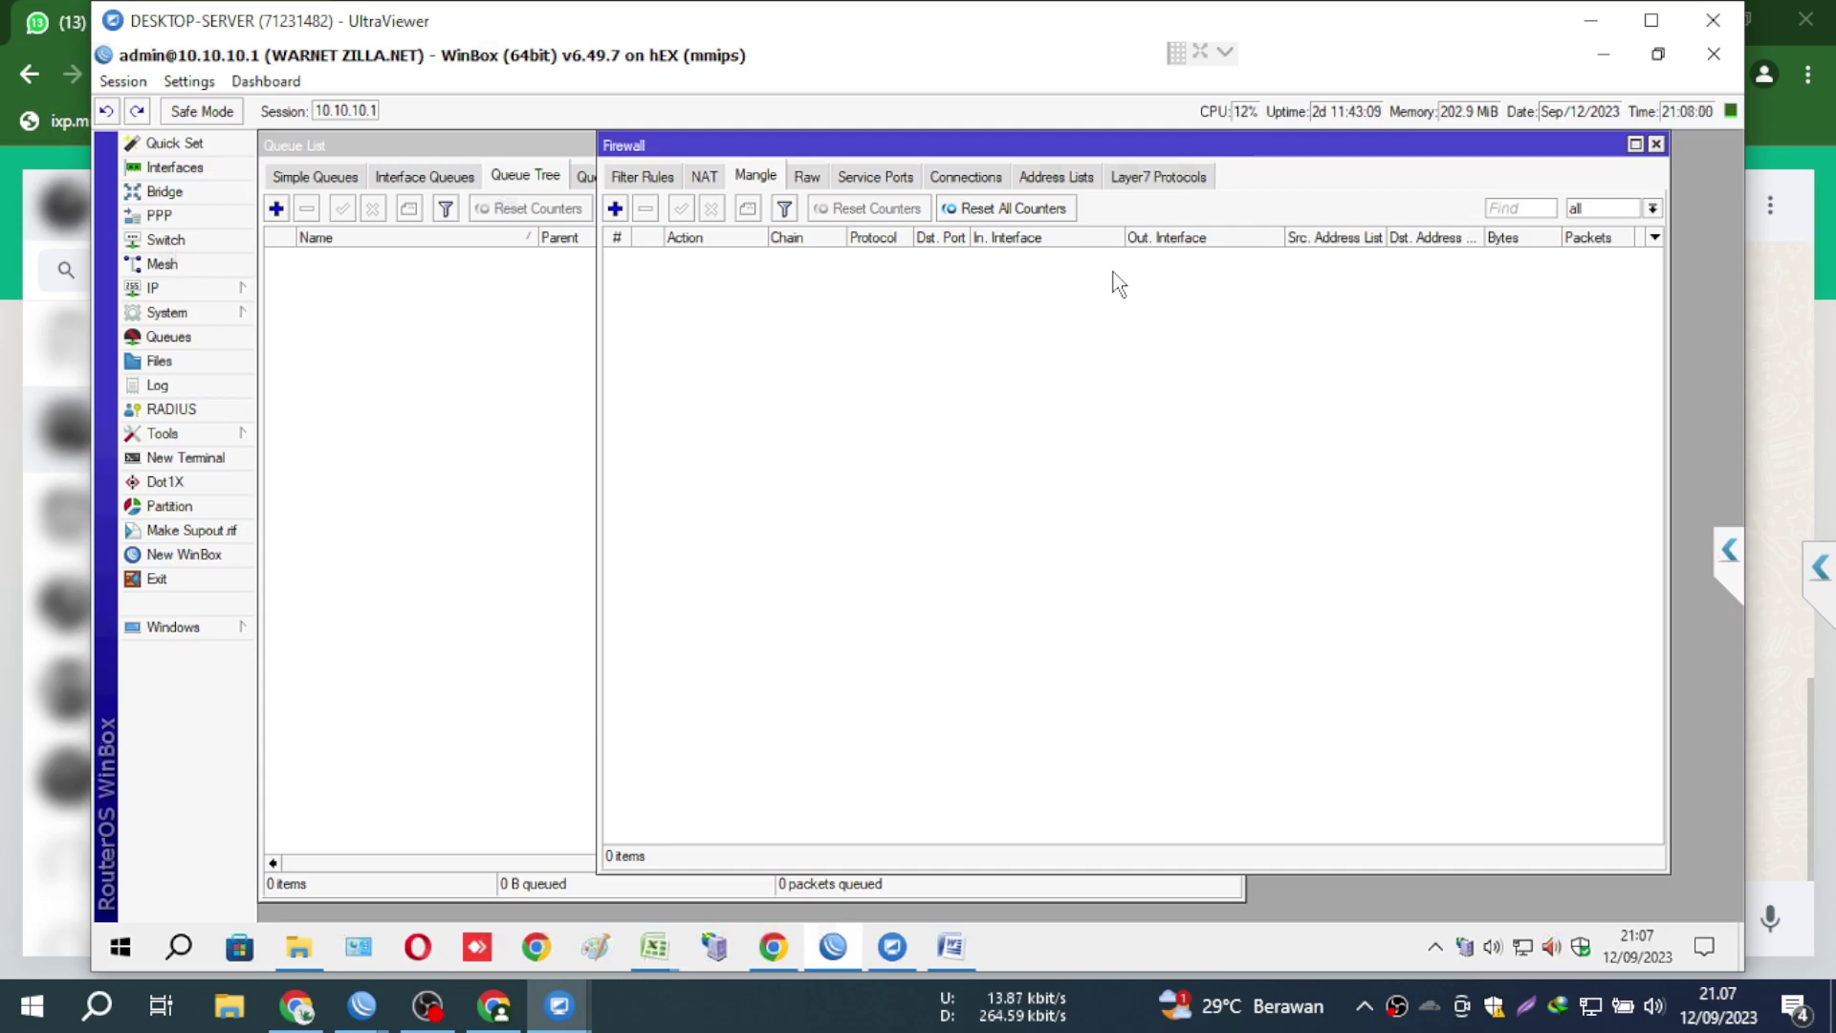
- Review the firewall's NAT, filter, mangle and raw rules, and examine the router's interface list
left_click(708, 180)
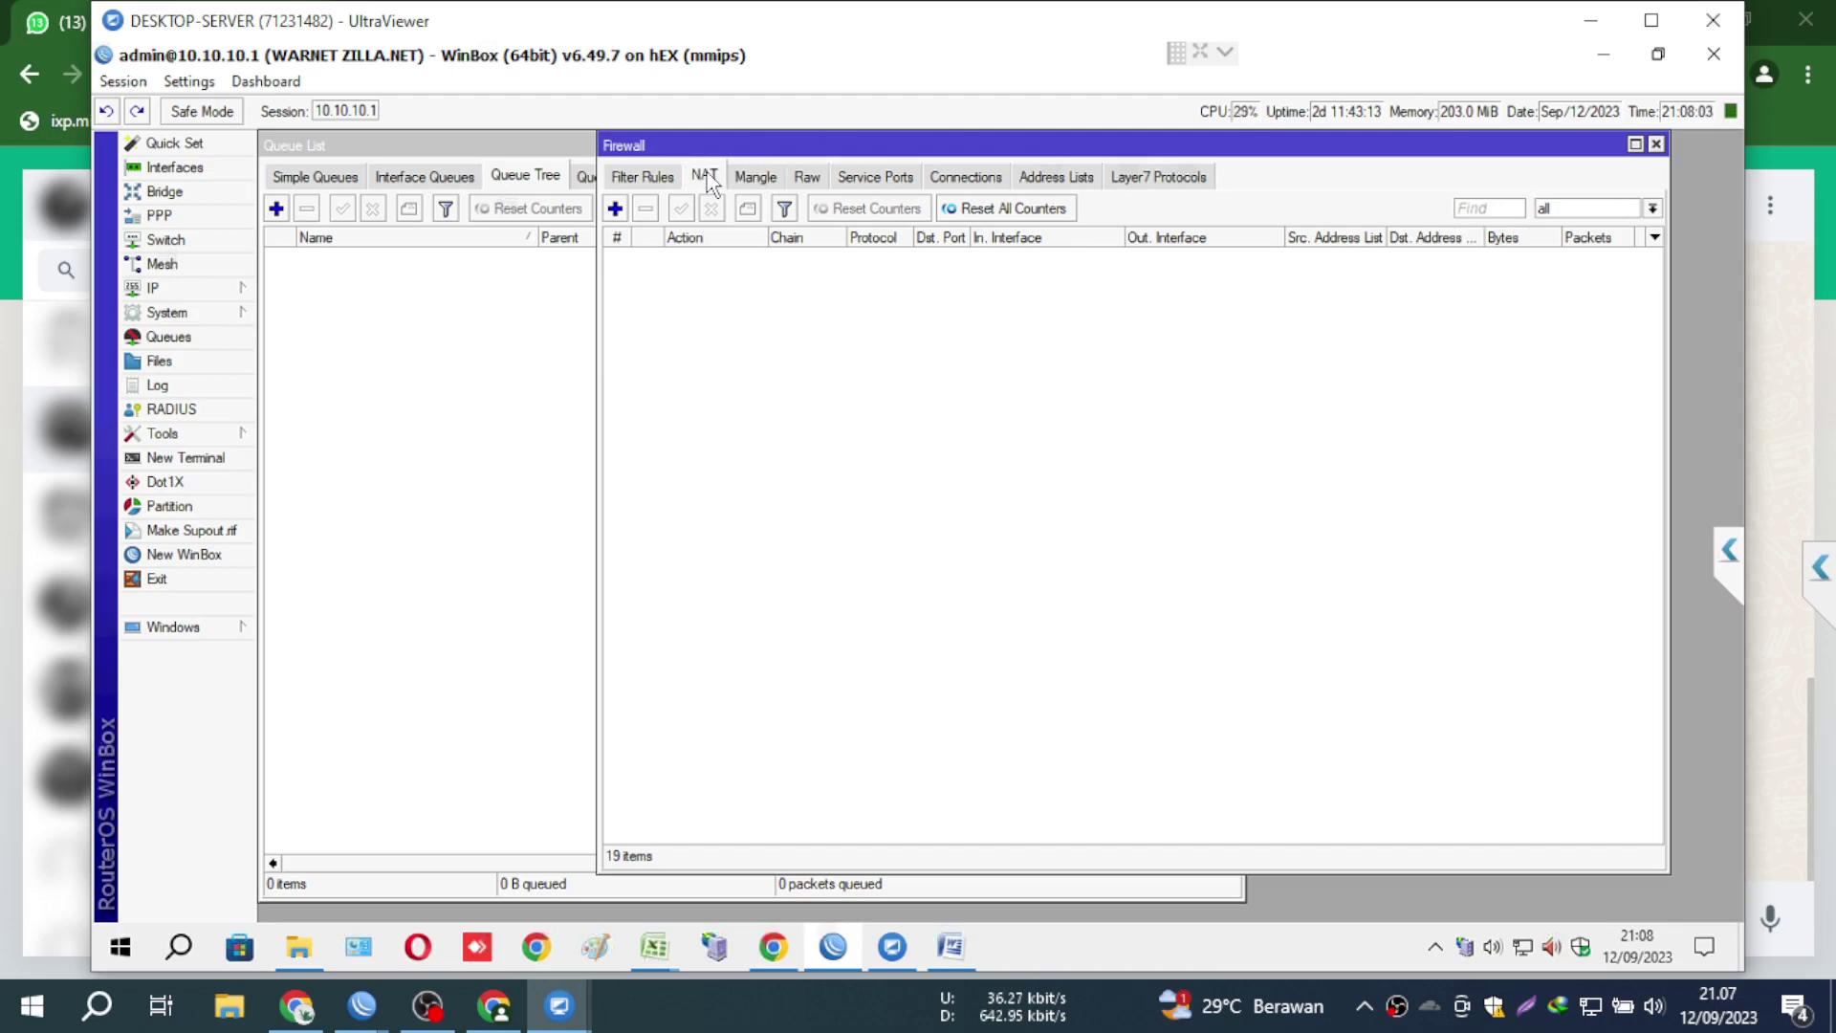
left_click(641, 178)
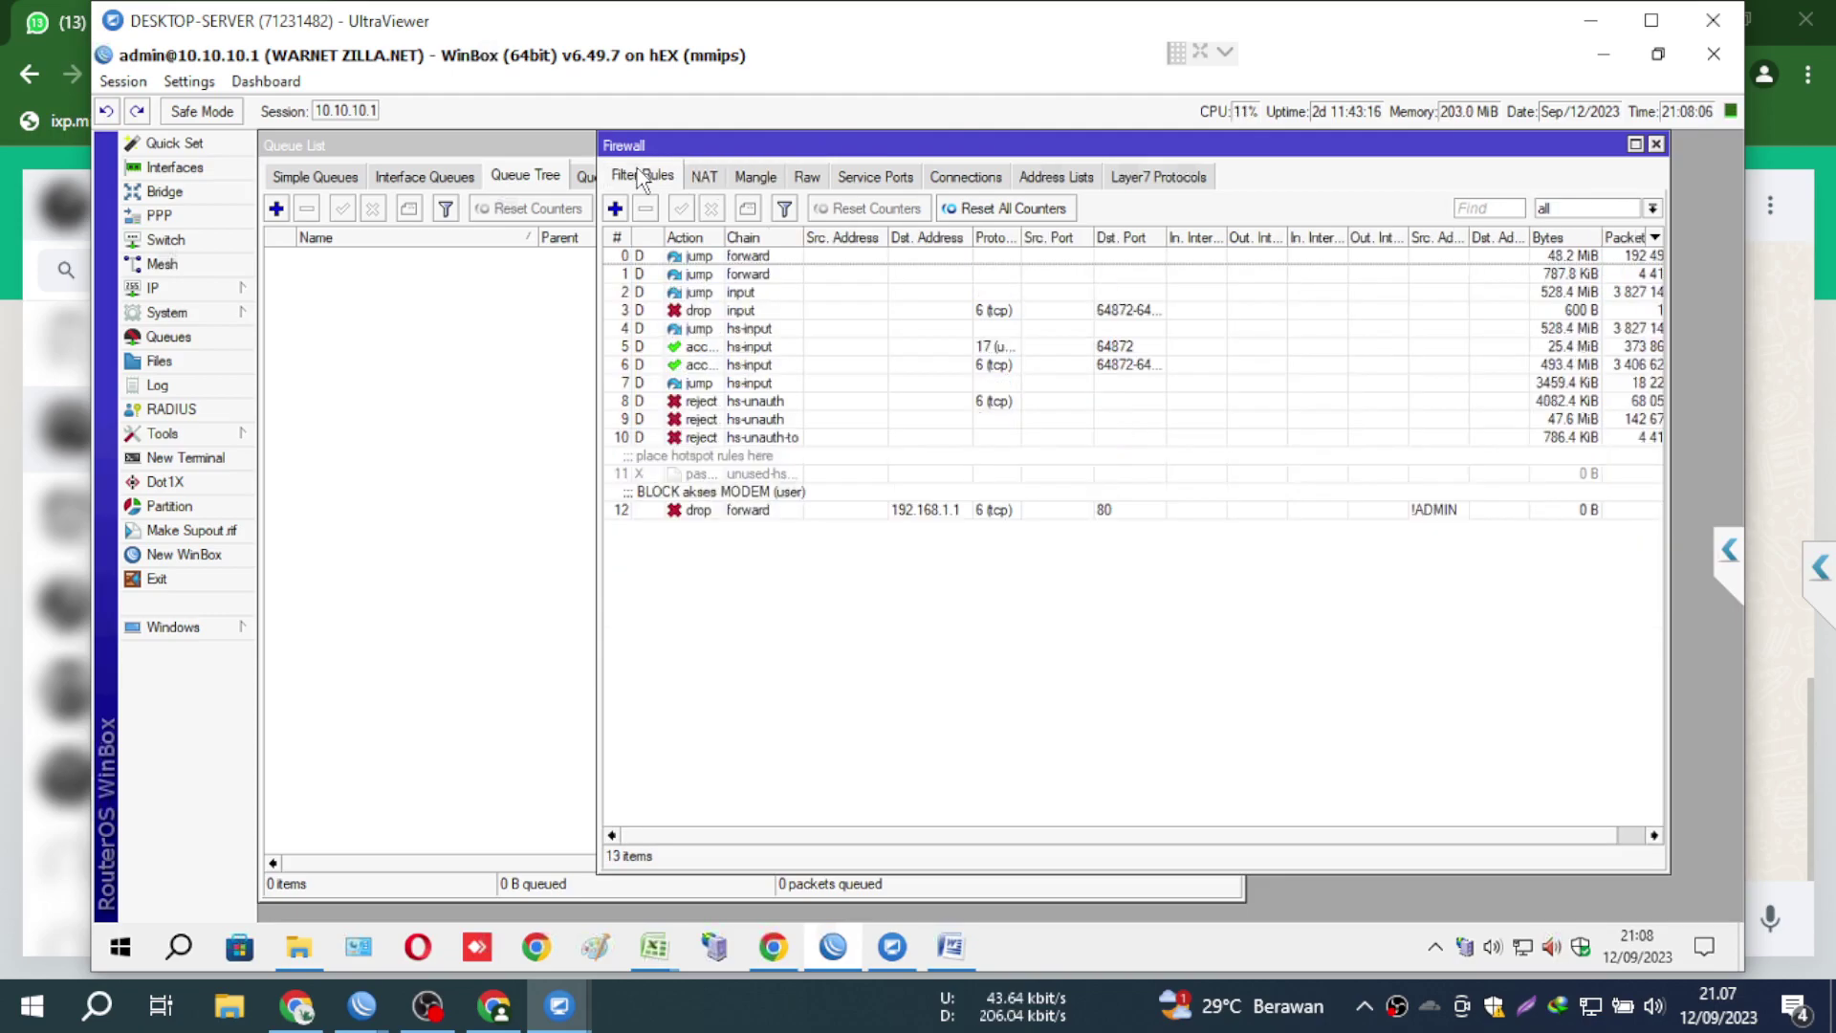
left_click(748, 179)
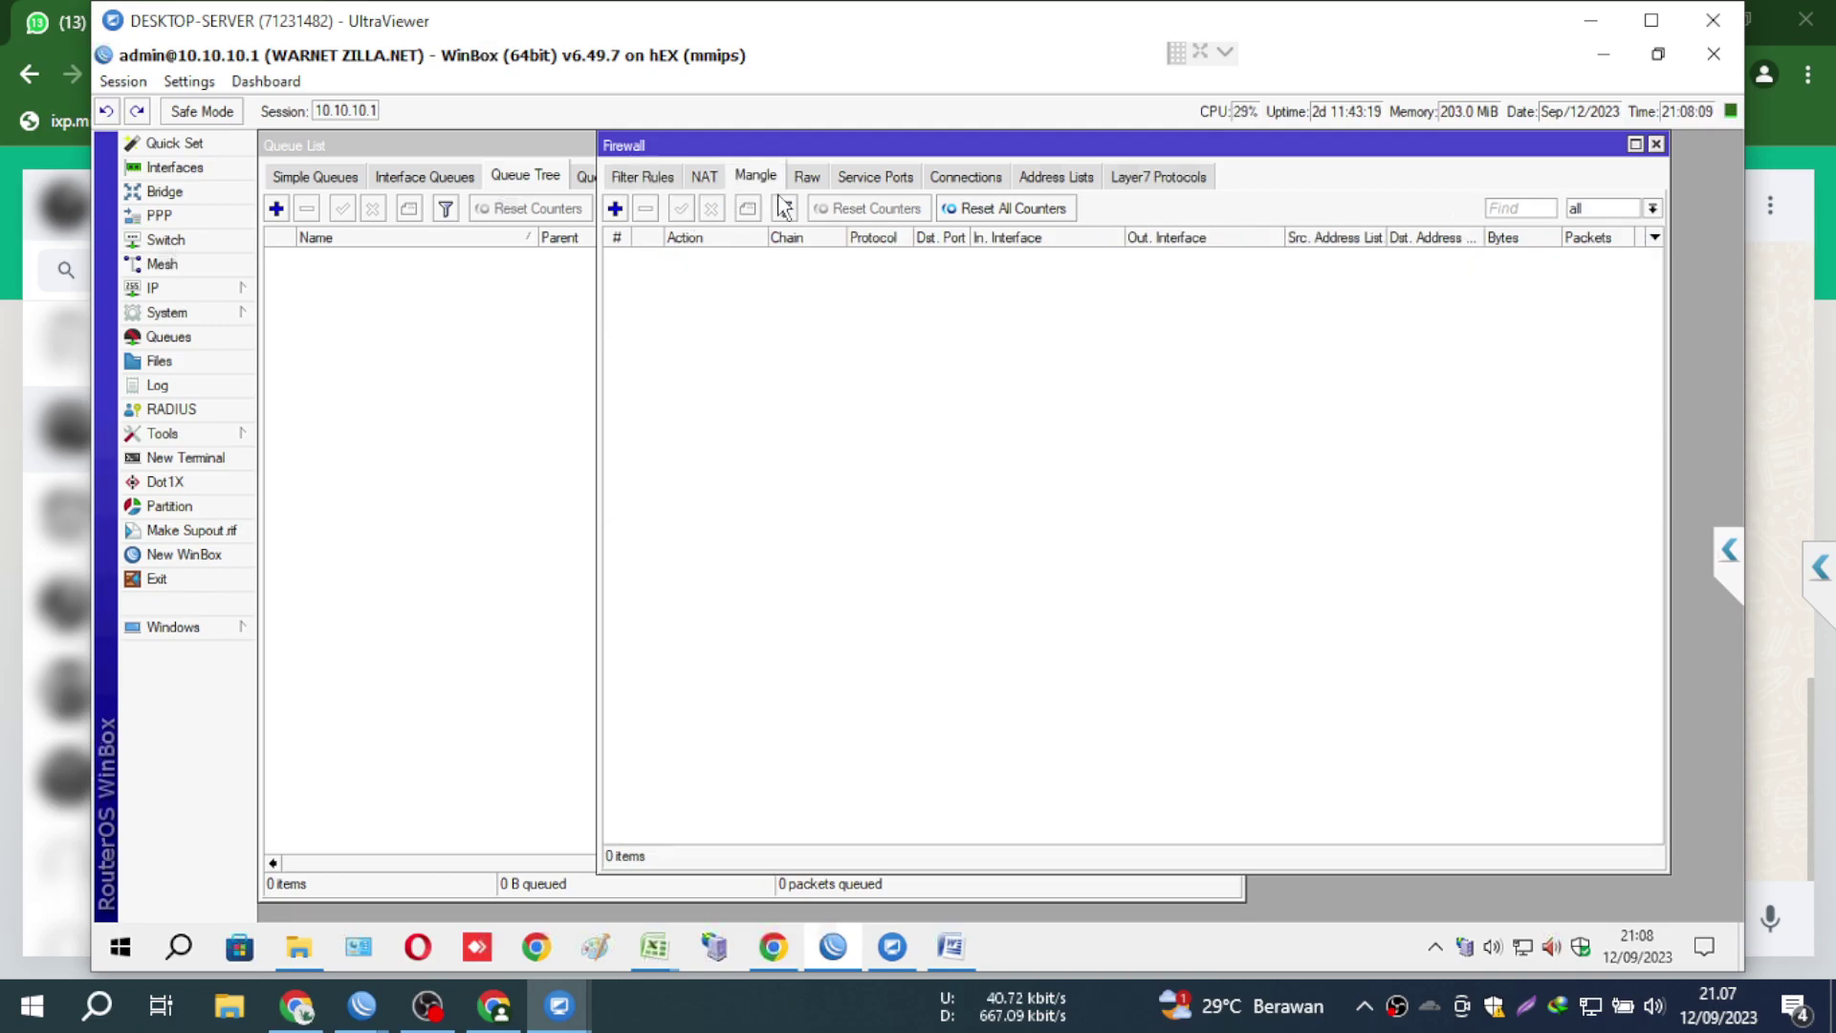
left_click(806, 183)
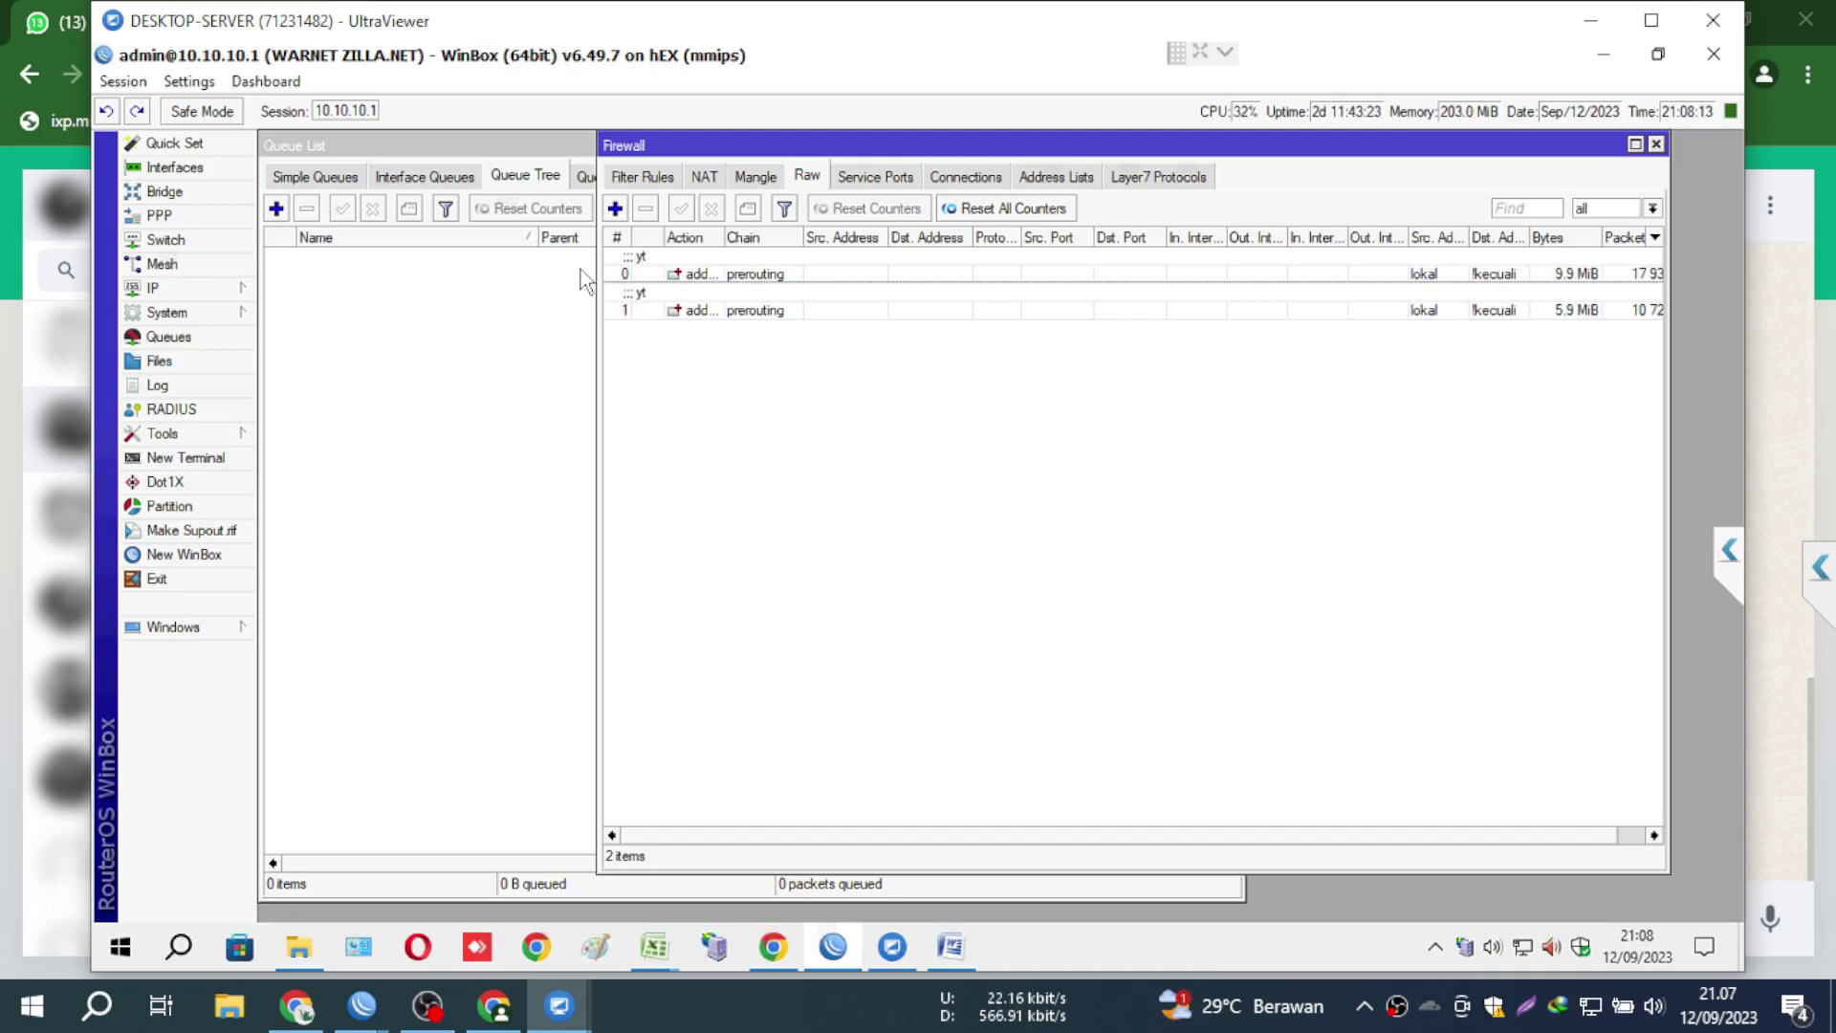
left_click(174, 167)
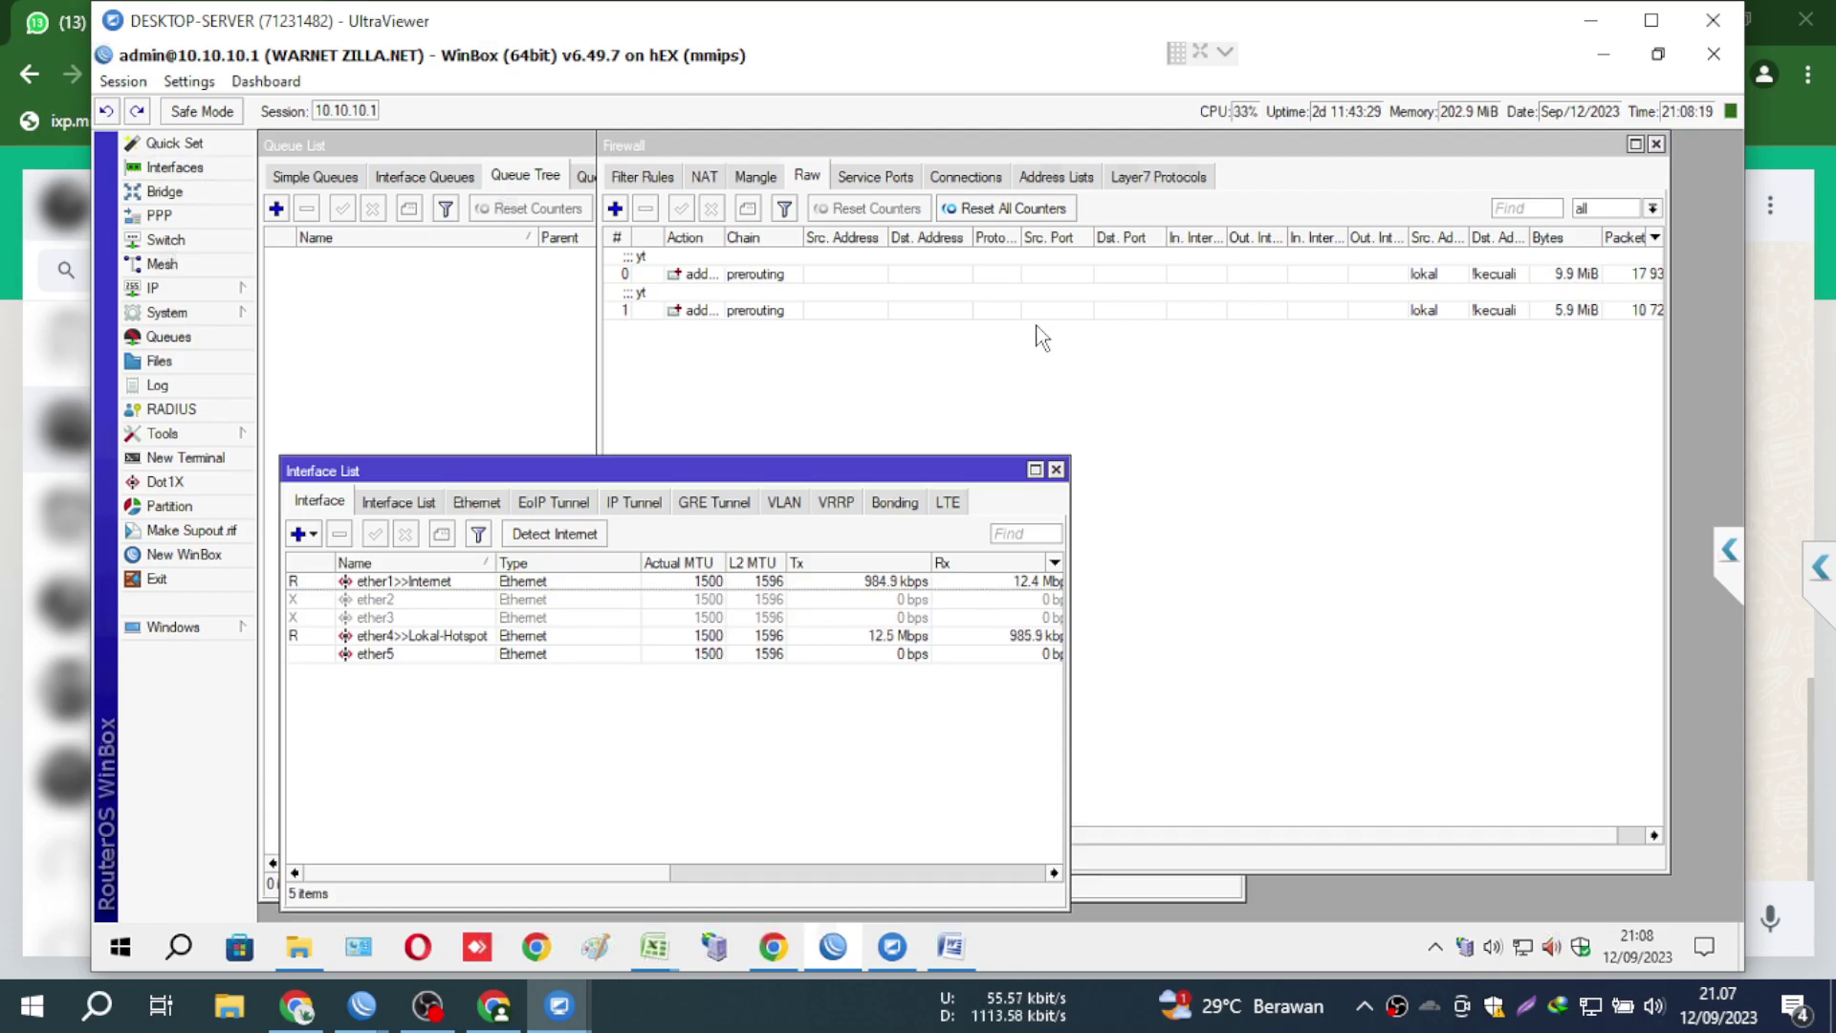
- Delete both "yt" prerouting rules from the firewall's raw table
left_click(941, 316)
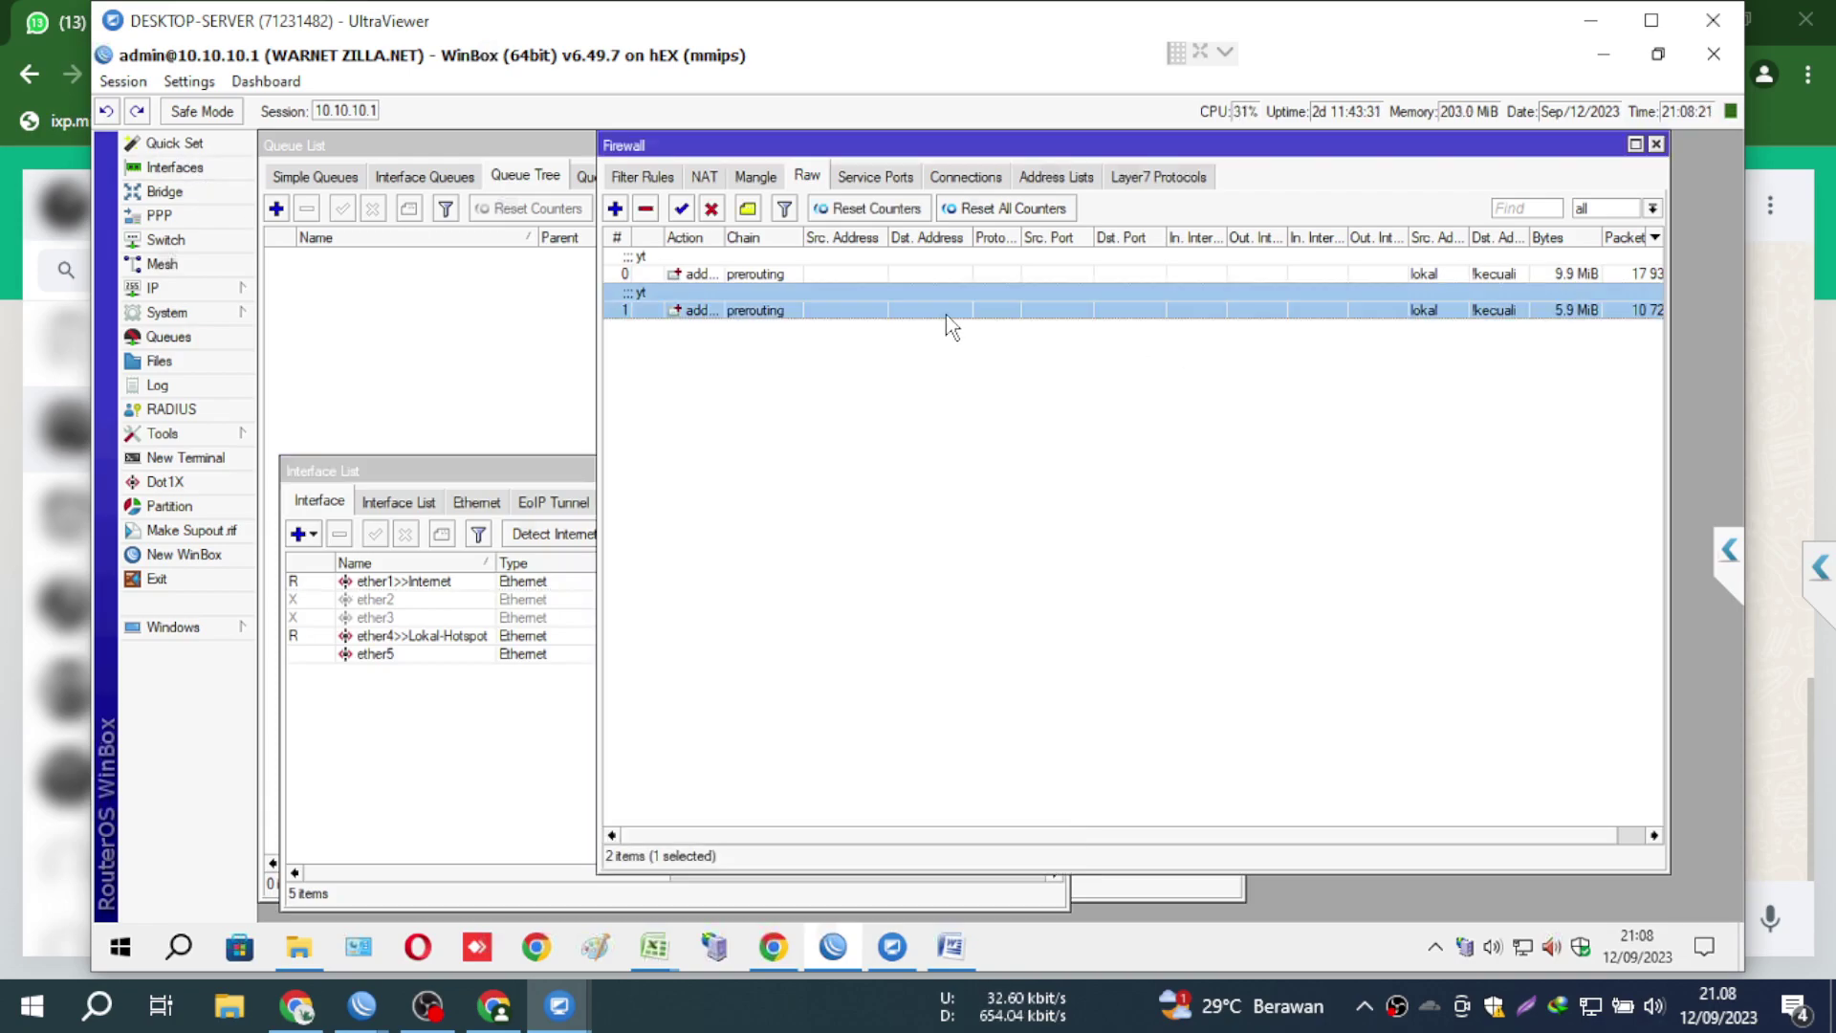
key("ctrl+a")
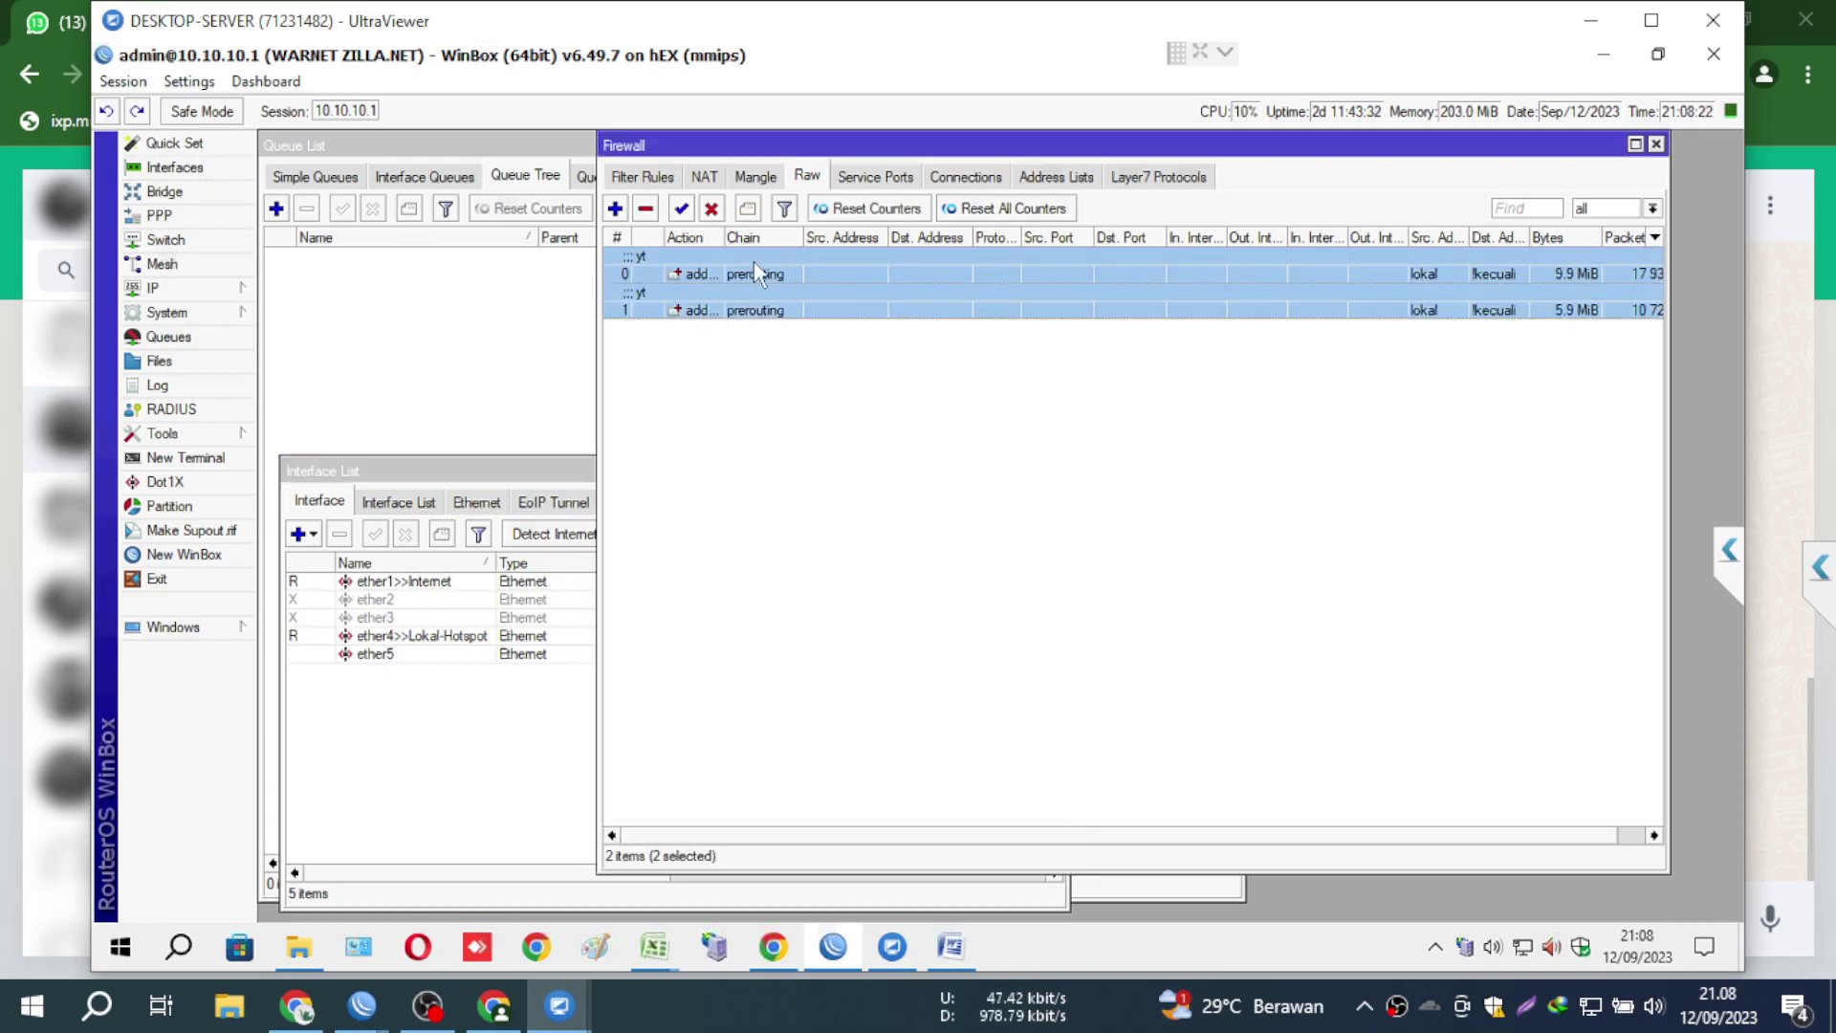
left_click(647, 211)
- Filter the firewall address lists to IP MENGGUNAKAN PORT RANDOM and delete all of its entries
left_click(1076, 182)
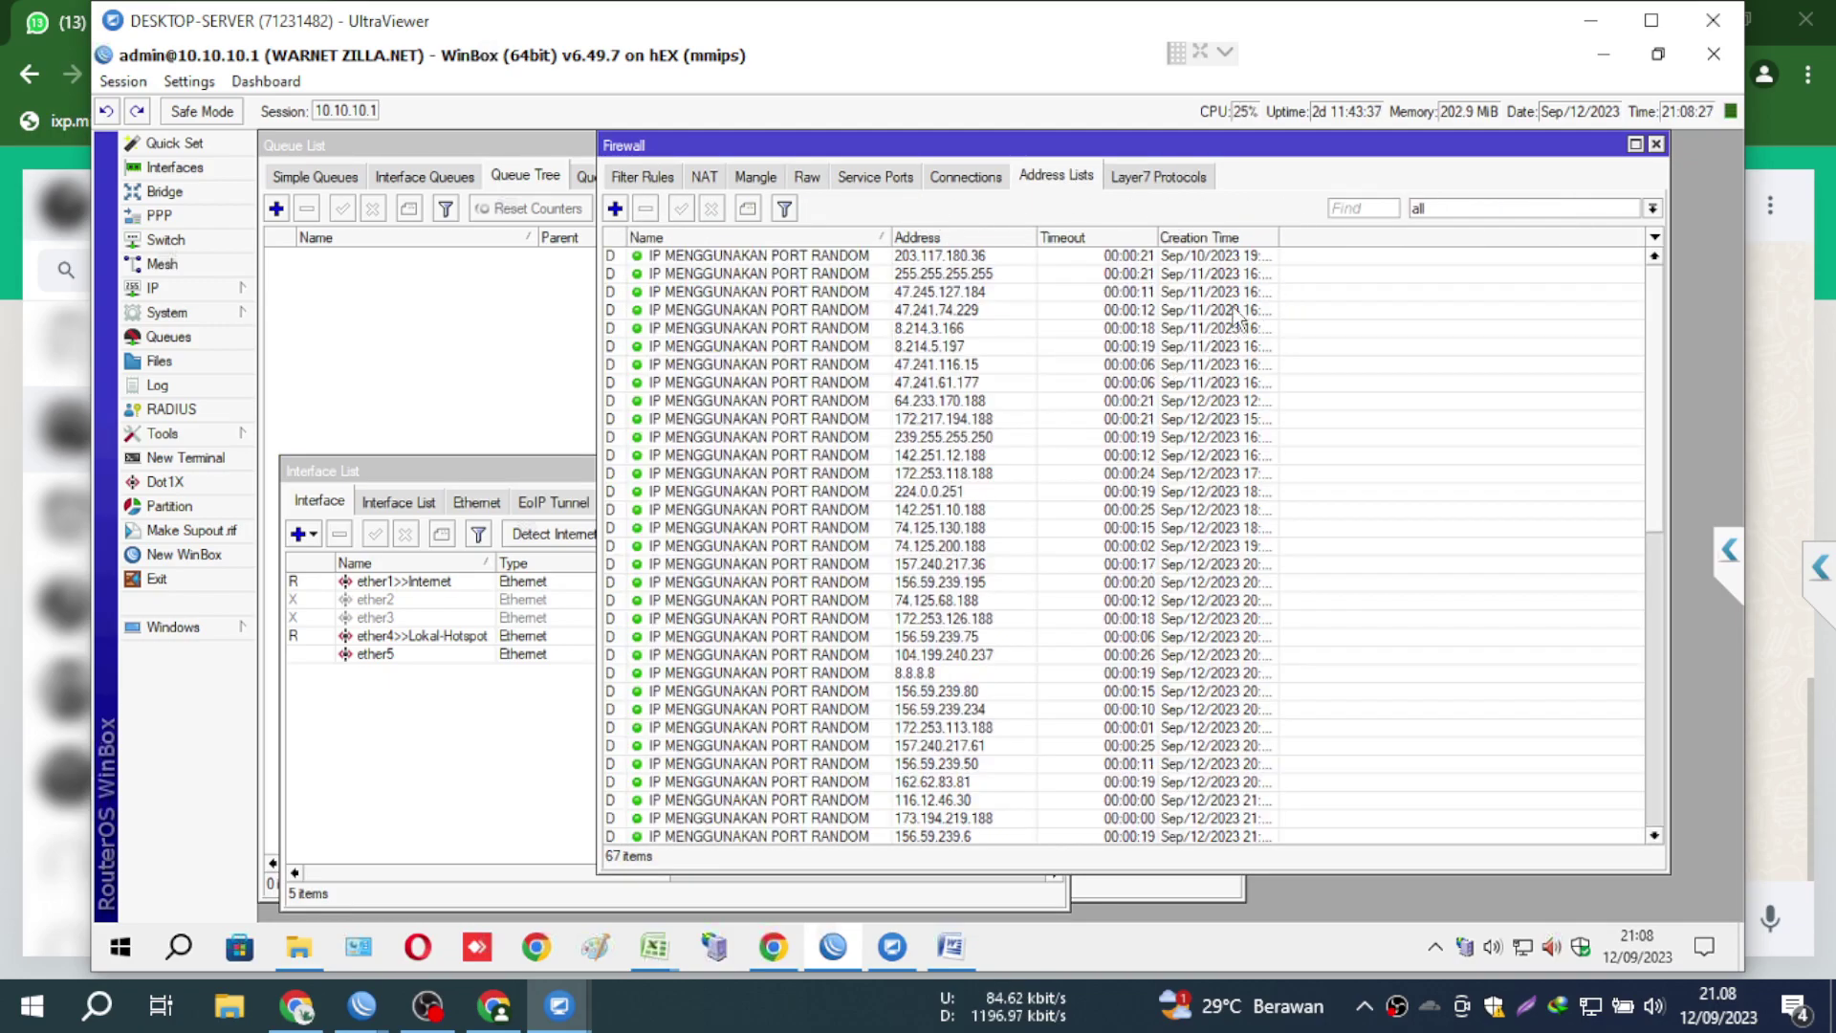
left_click(1462, 209)
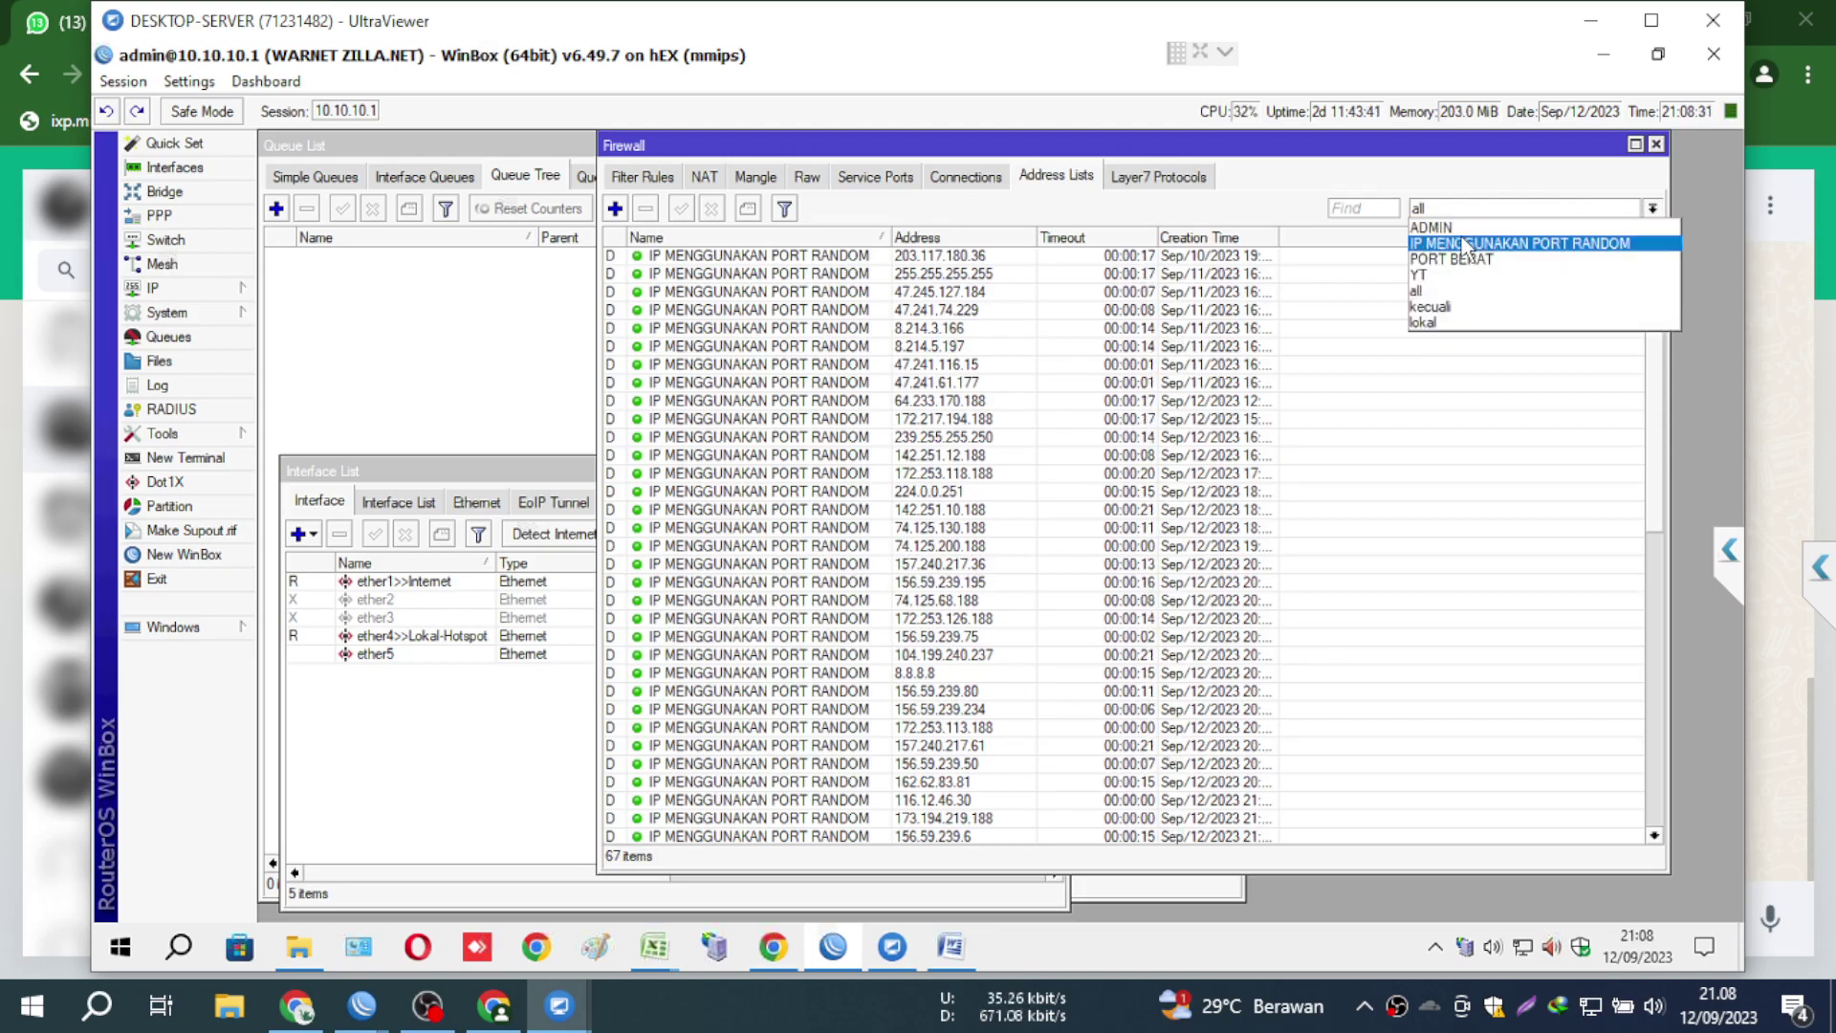
left_click(1464, 245)
left_click(1014, 437)
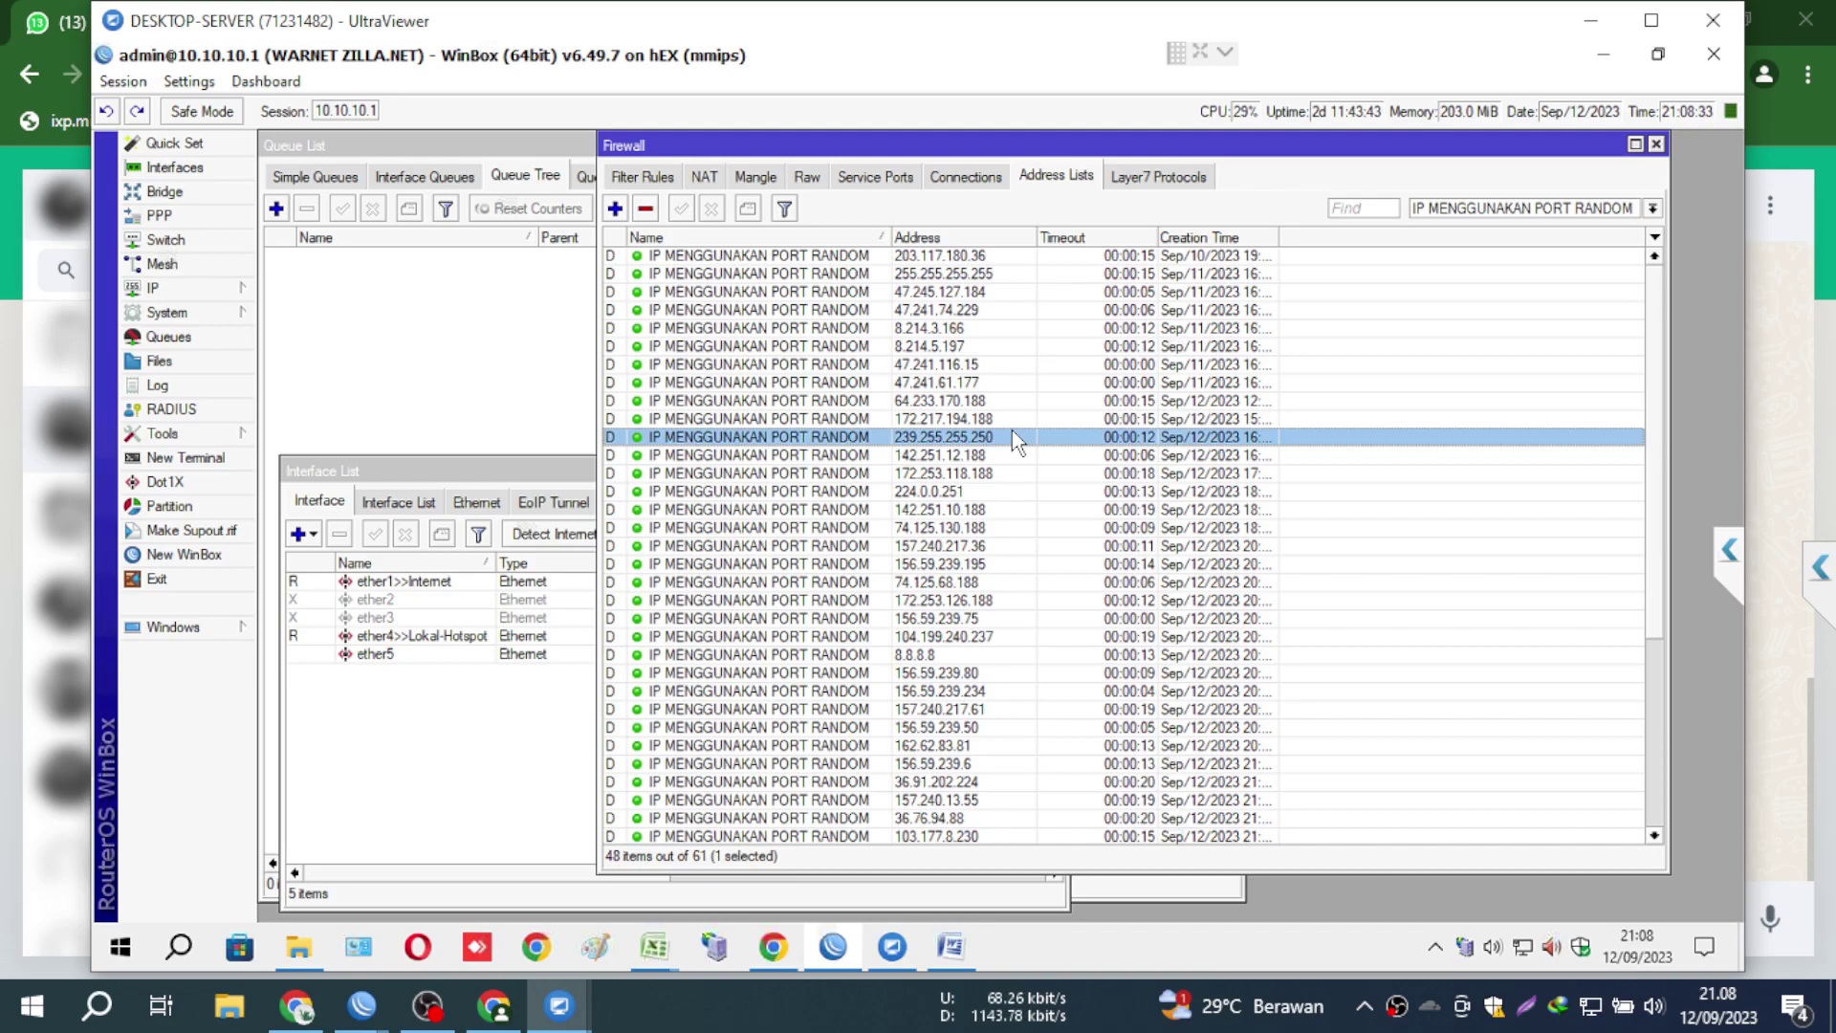
key("ctrl+a")
left_click(648, 210)
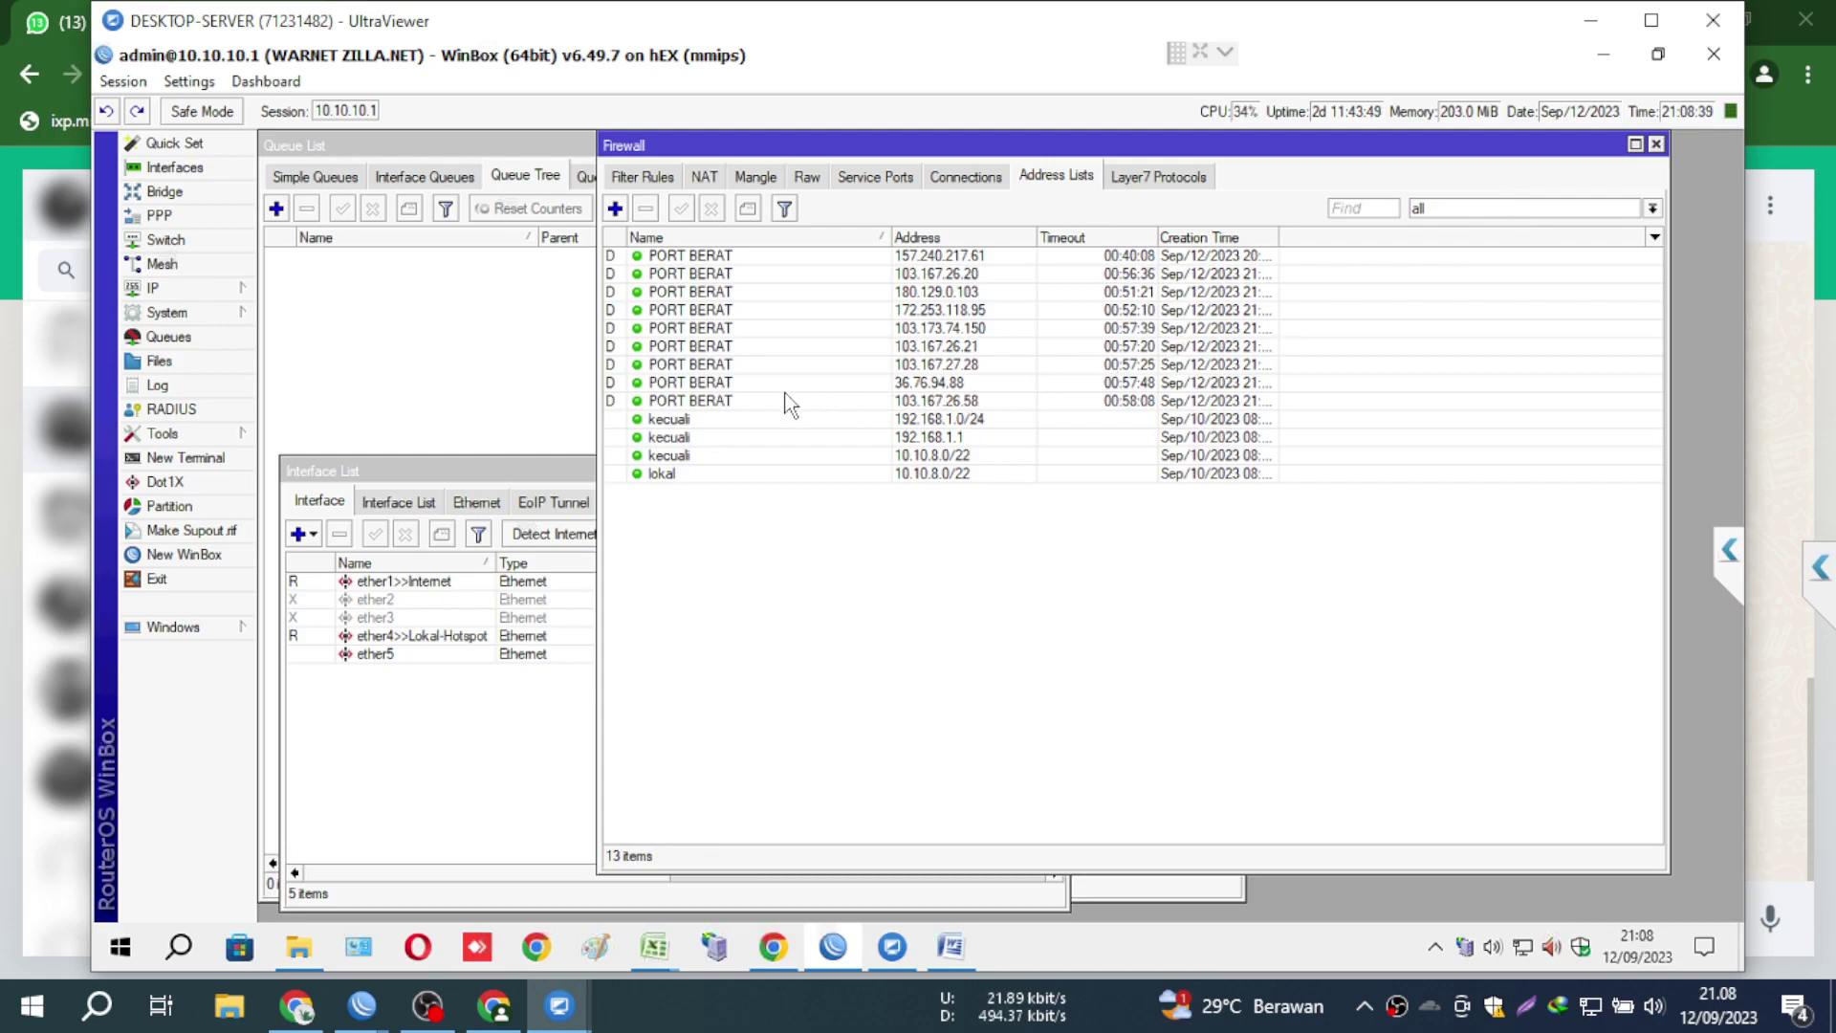
- Delete all PORT BERAT entries from the firewall address lists
left_click(748, 400)
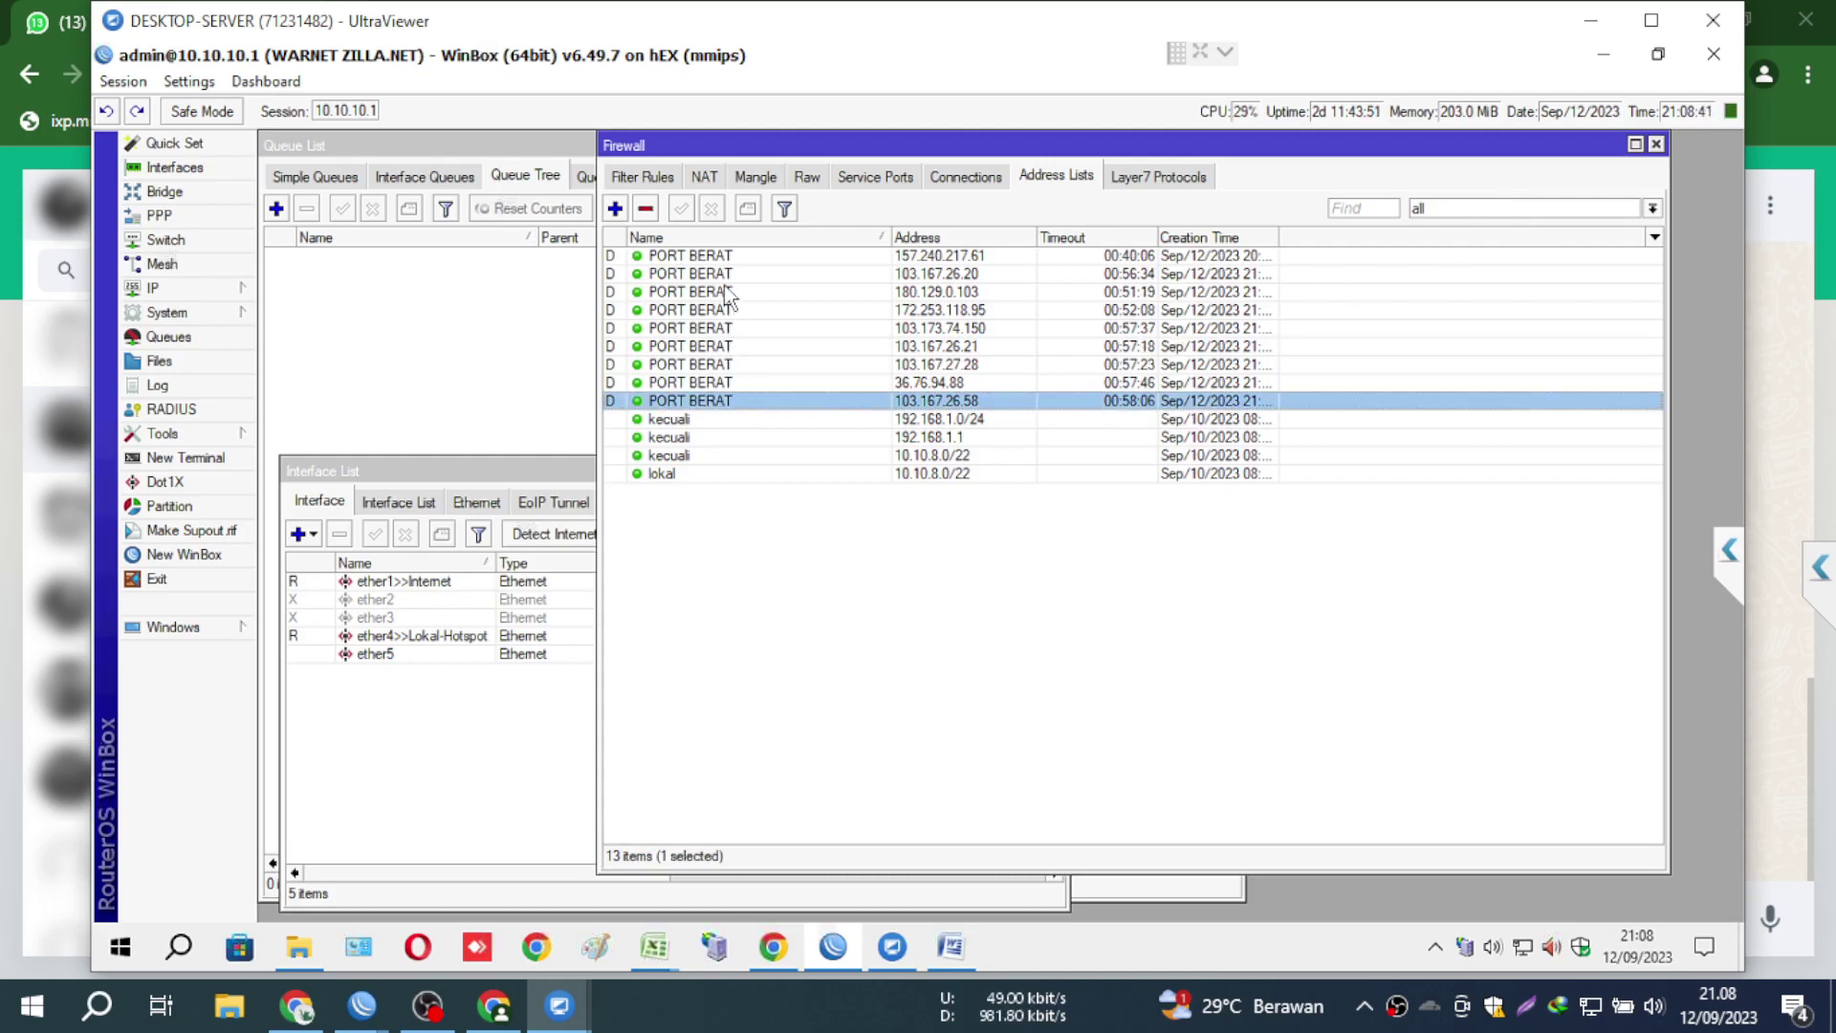
left_click(674, 255, "shift")
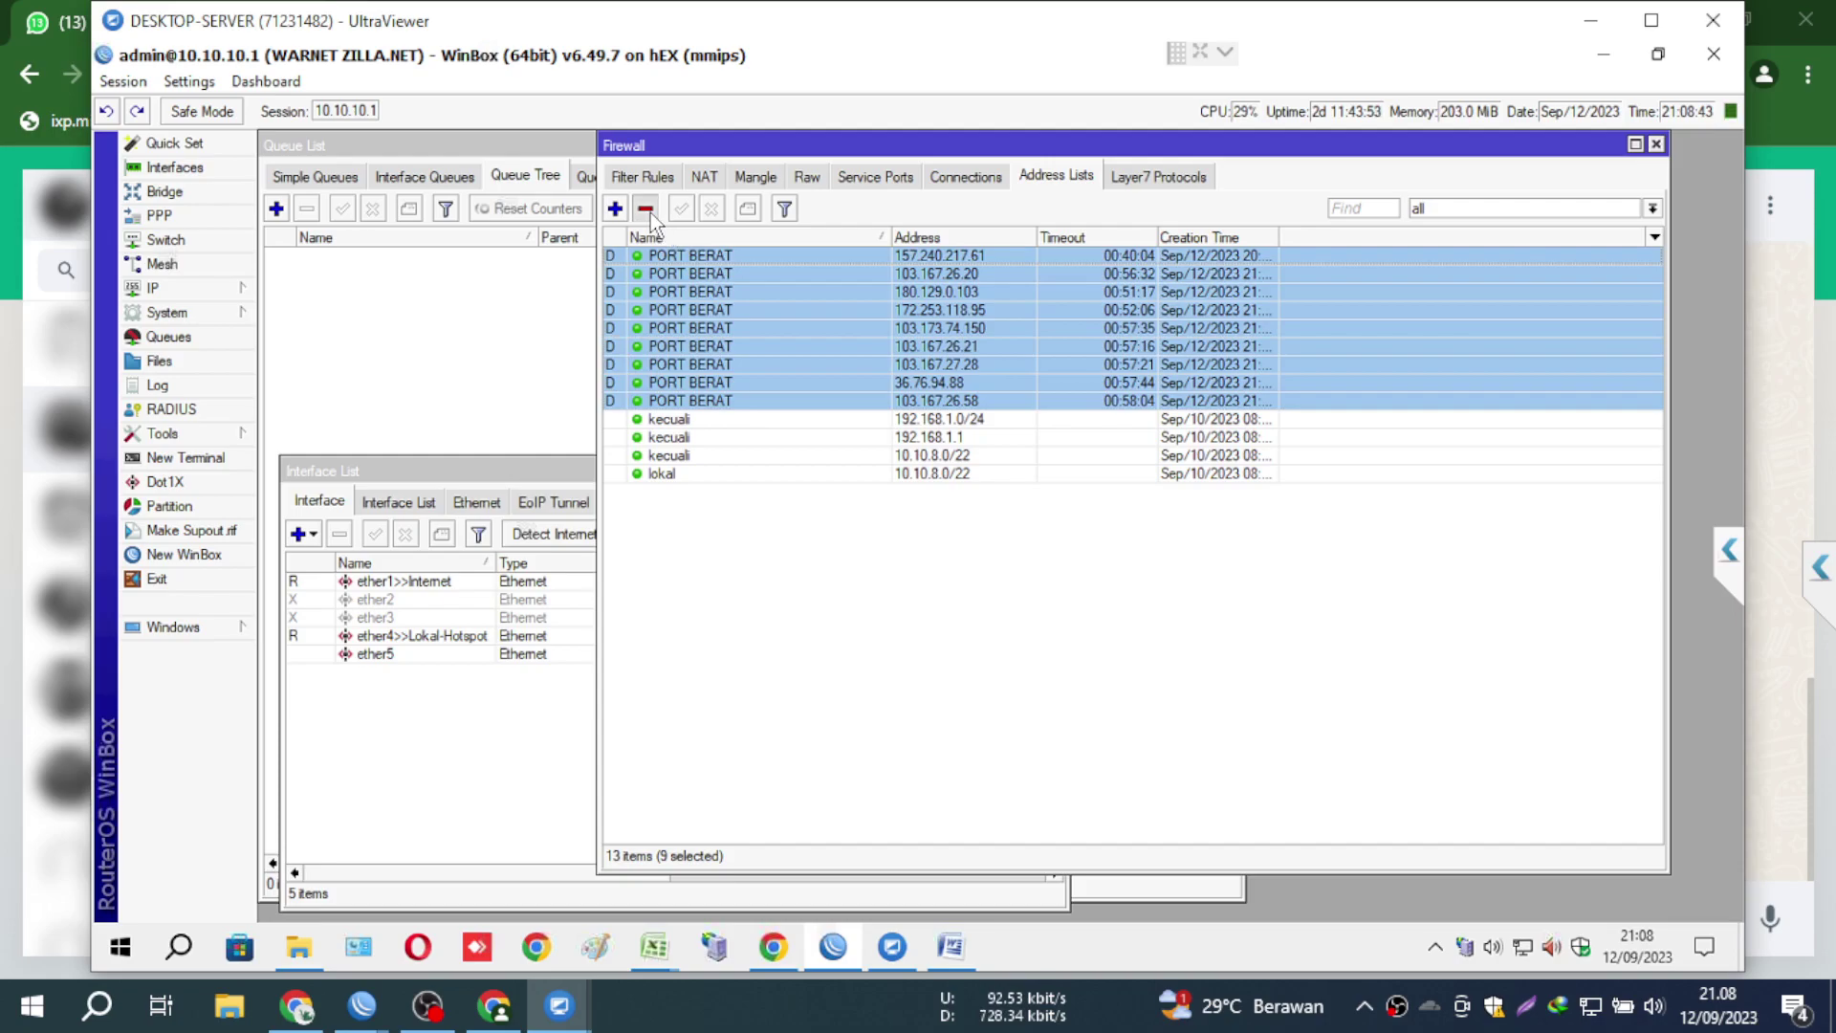
left_click(647, 209)
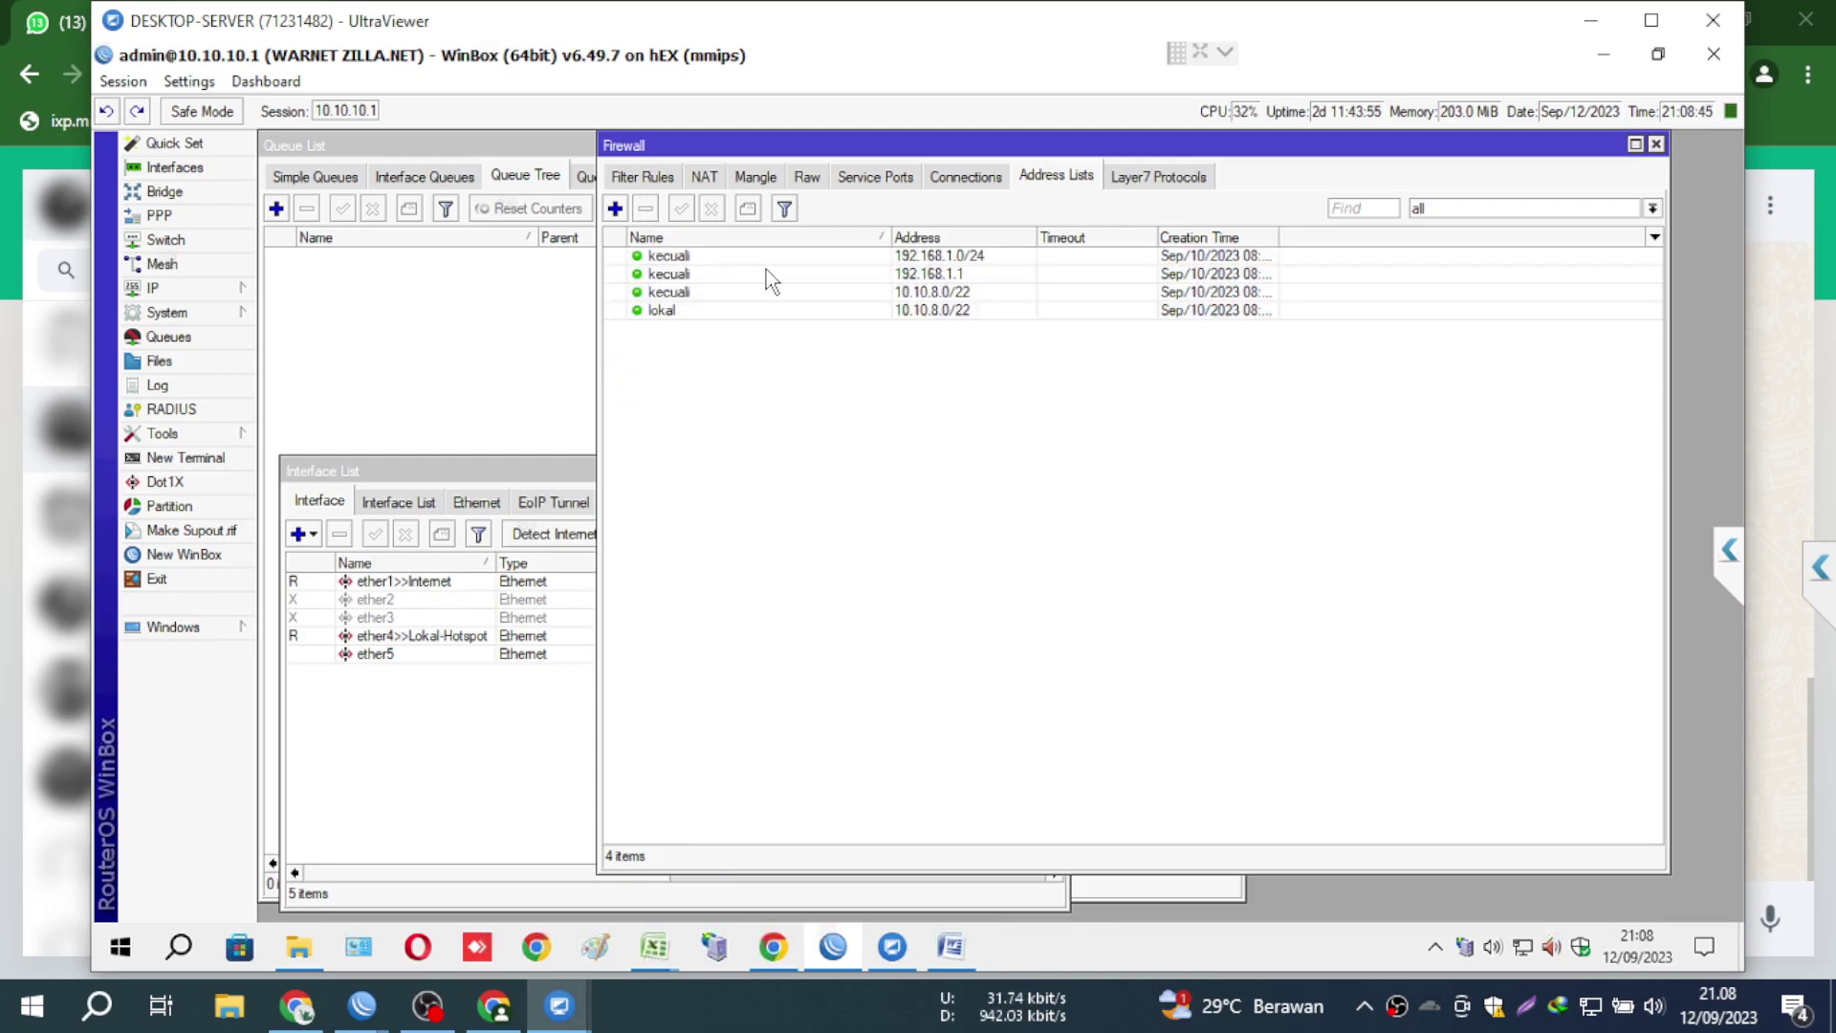
- Recheck the firewall's mangle and raw tables, and examine the NAT rules
left_click(753, 178)
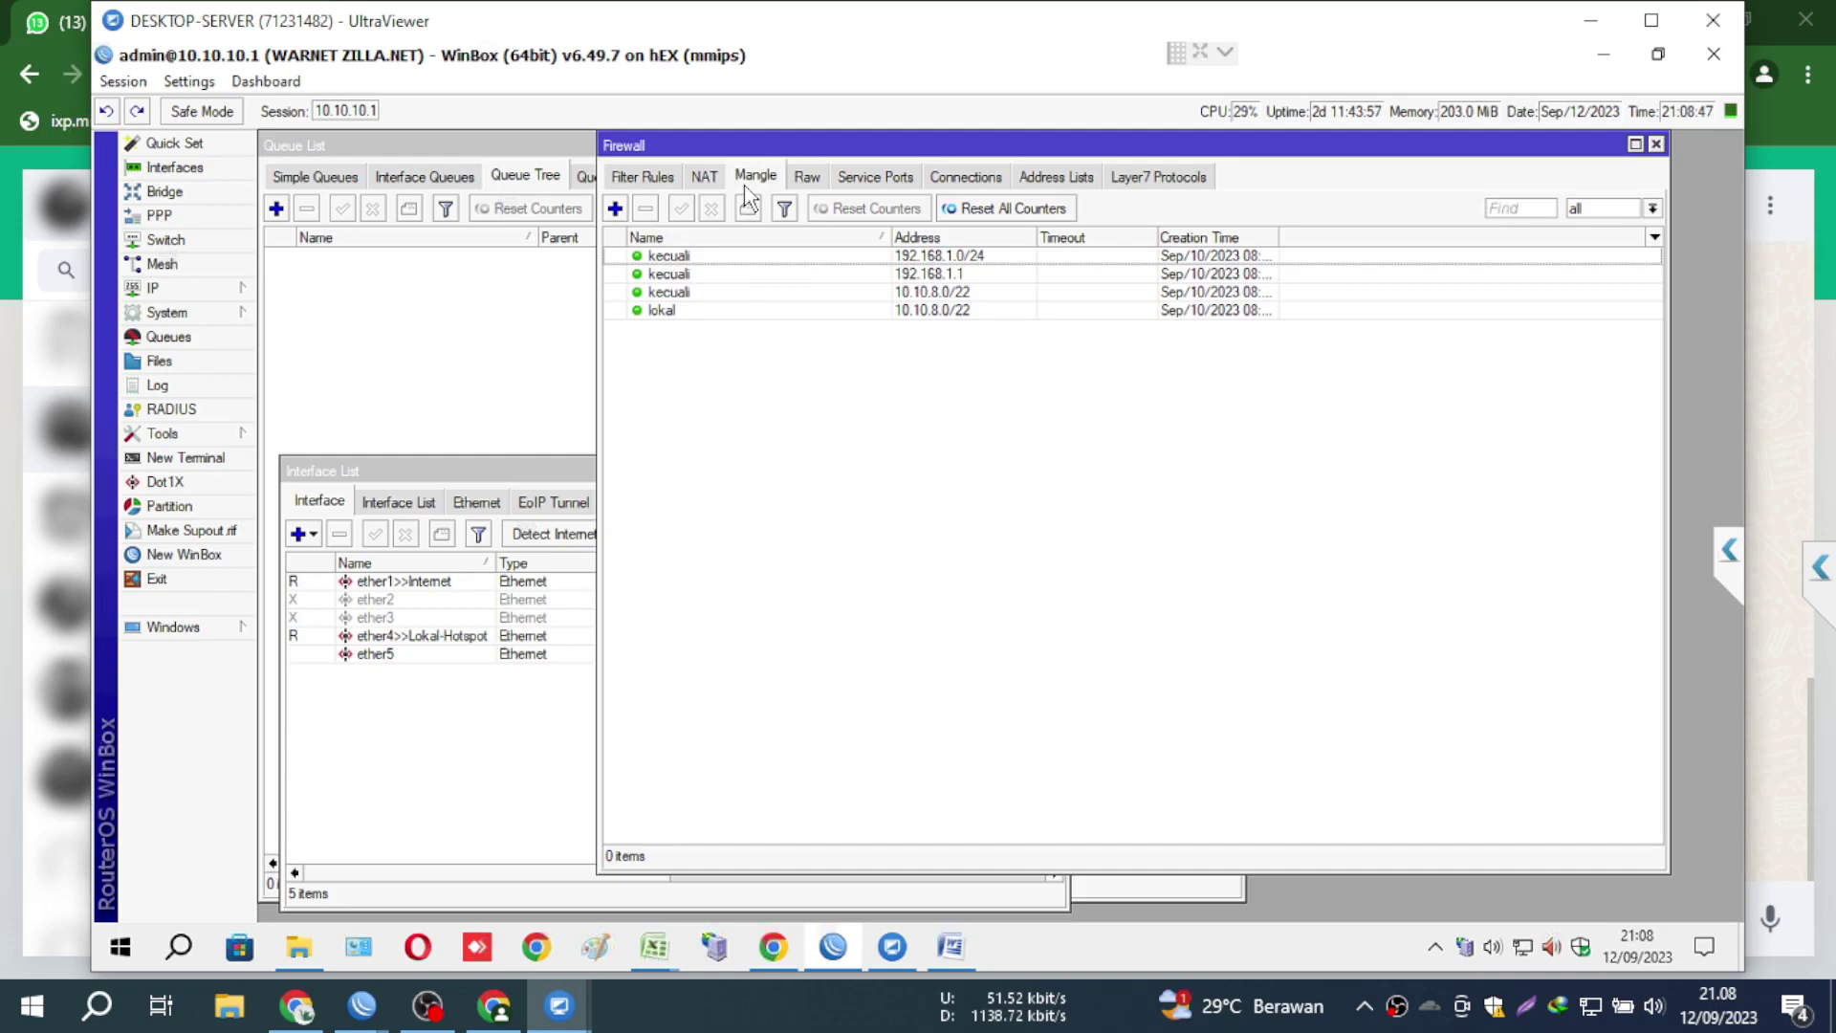
left_click(806, 182)
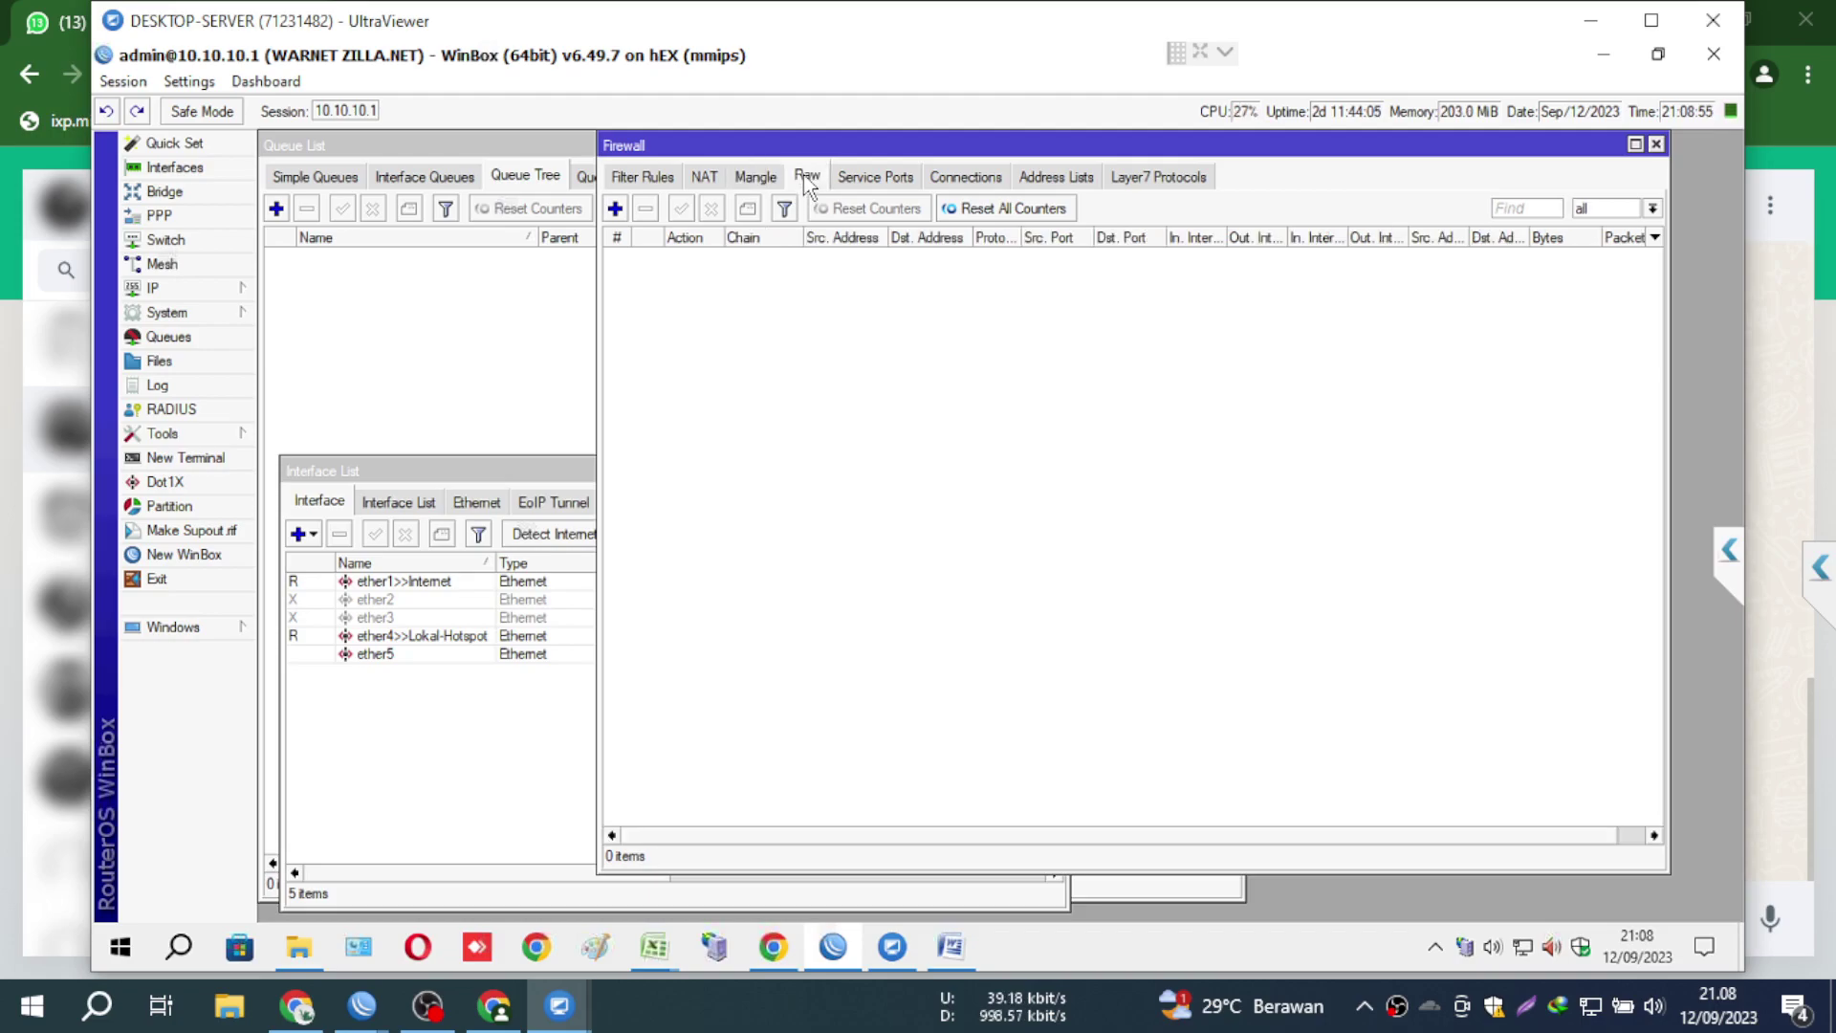
left_click(717, 176)
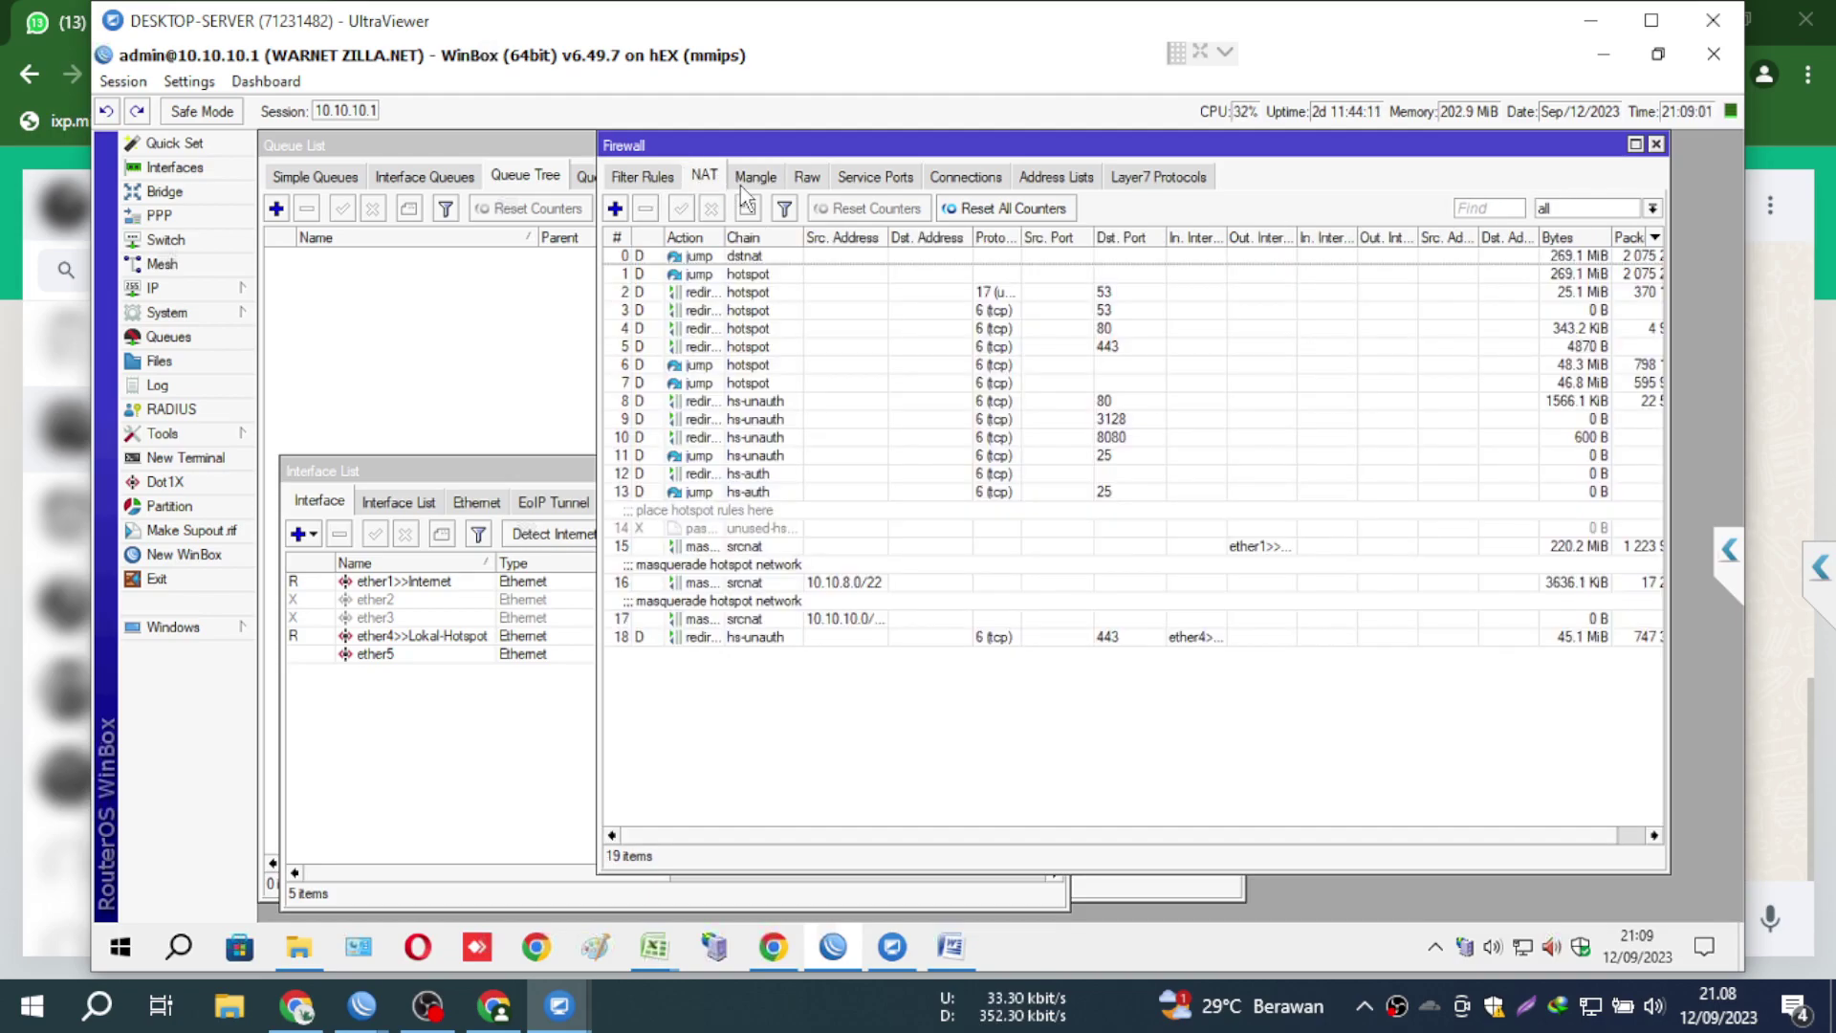
- Check the firewall's mangle, NAT and raw tables once more, and close the firewall window
left_click(743, 186)
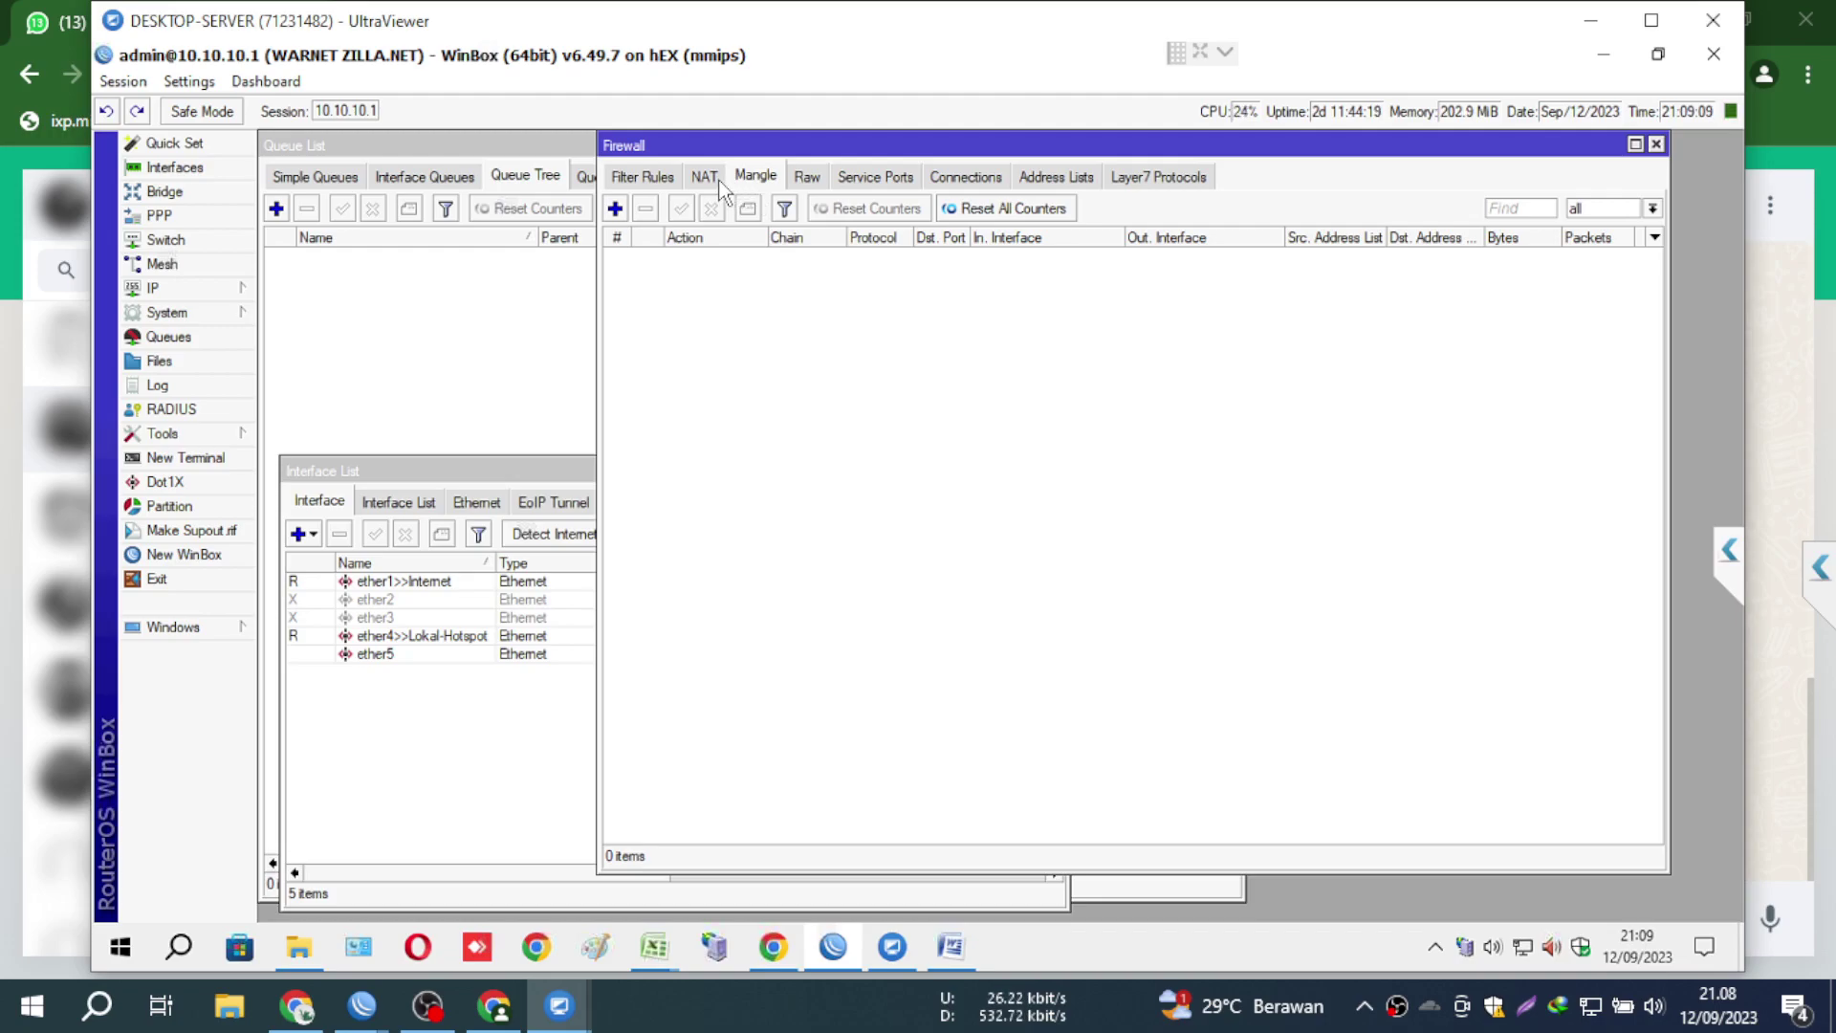
left_click(713, 181)
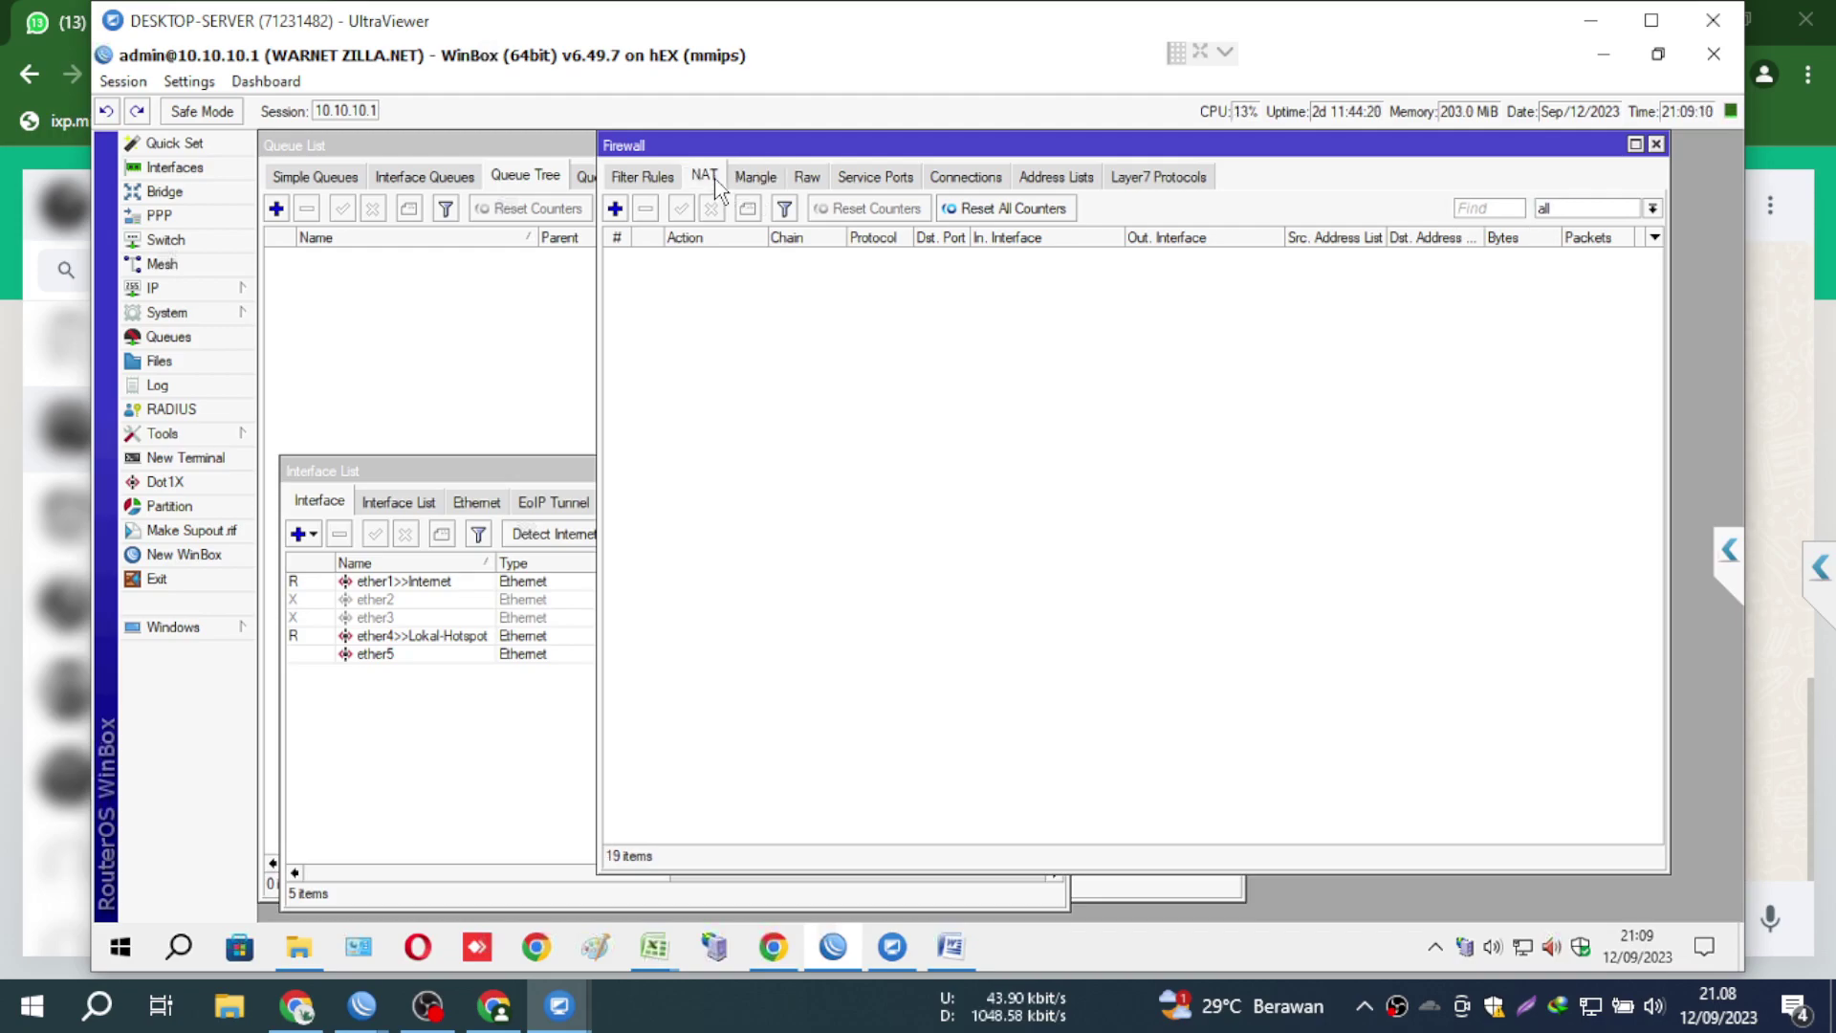
left_click(755, 177)
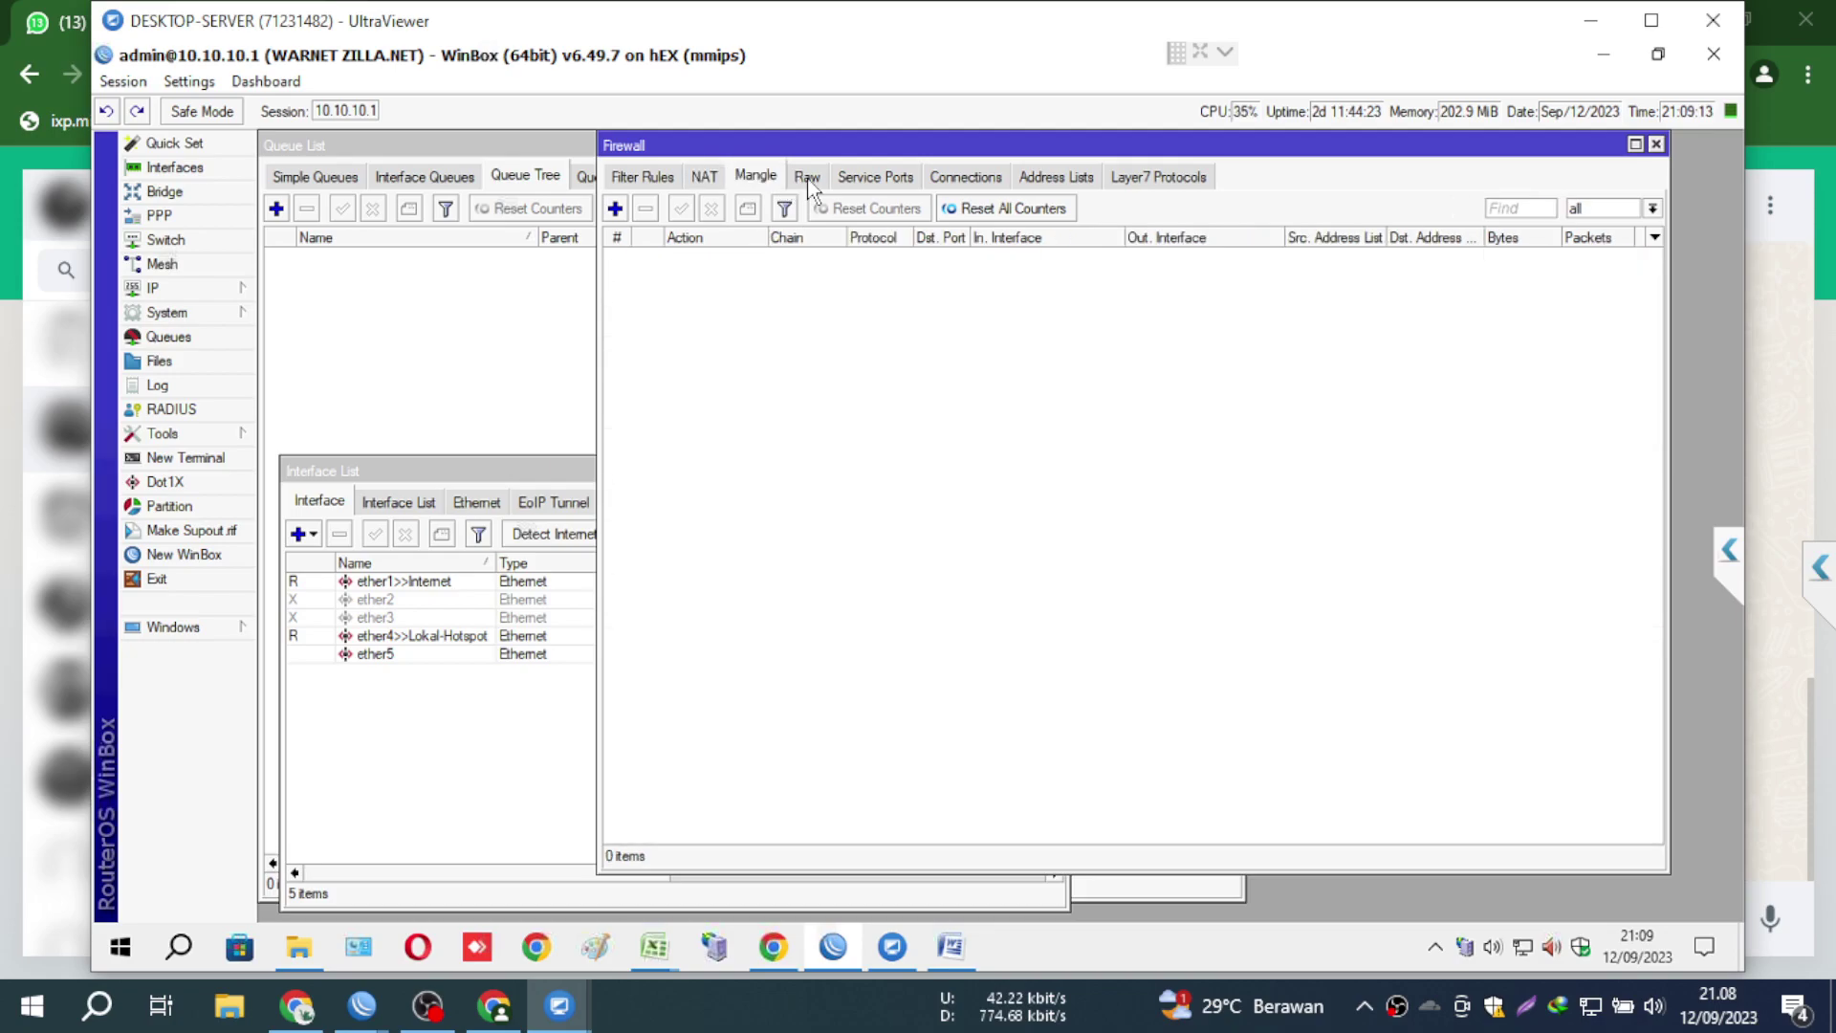
left_click(809, 177)
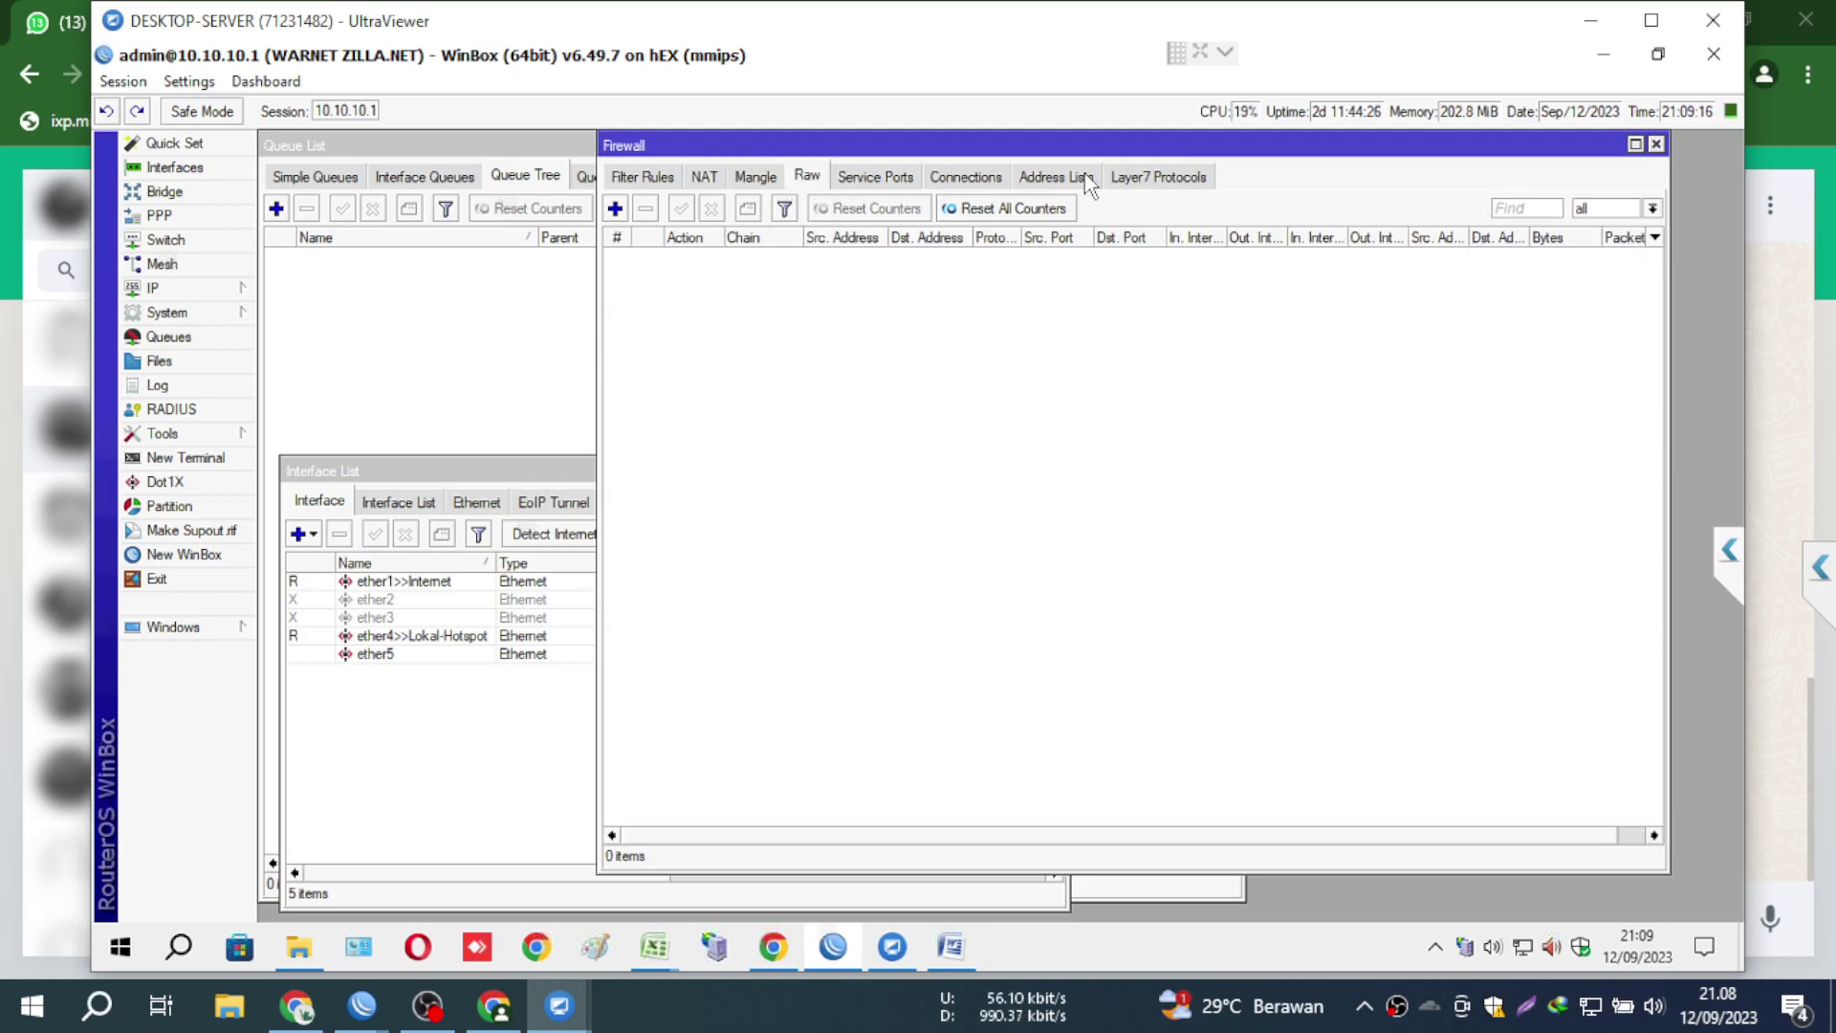
key("ctrl+Tab")
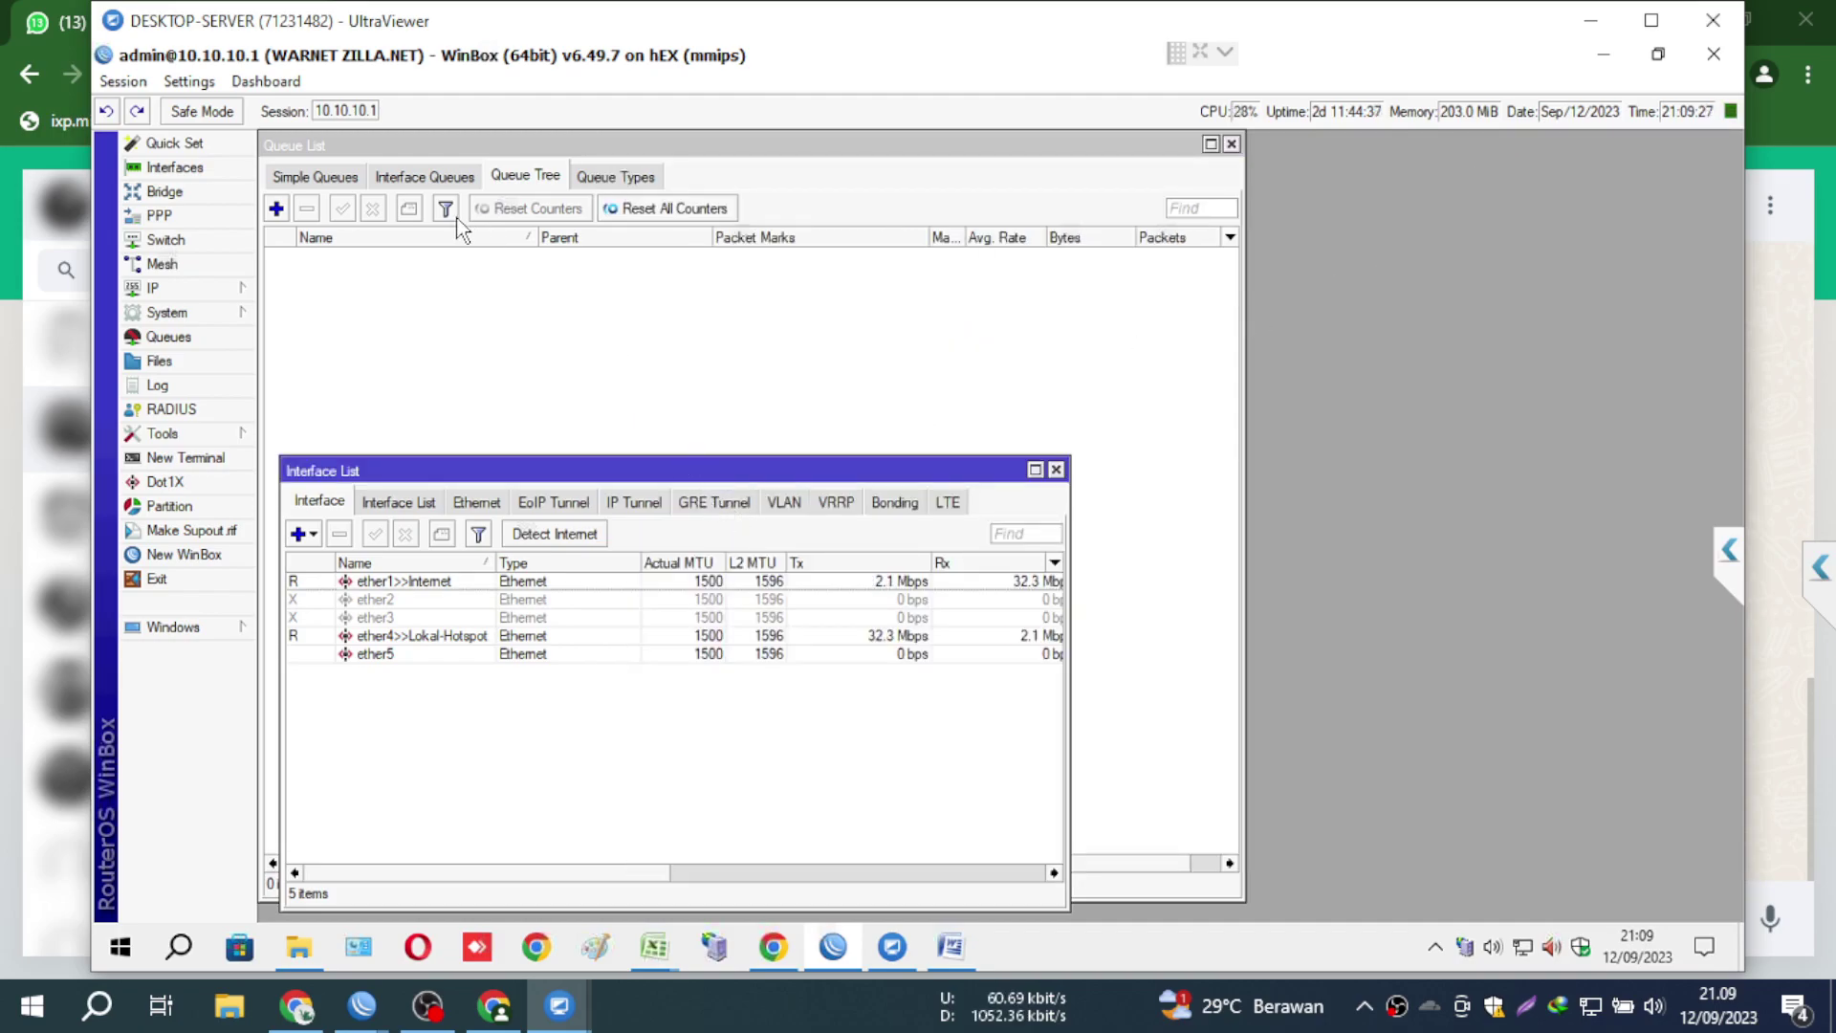
- Show the simple queues and select the ALL TRAFICK parent queue to check its target range
left_click(338, 200)
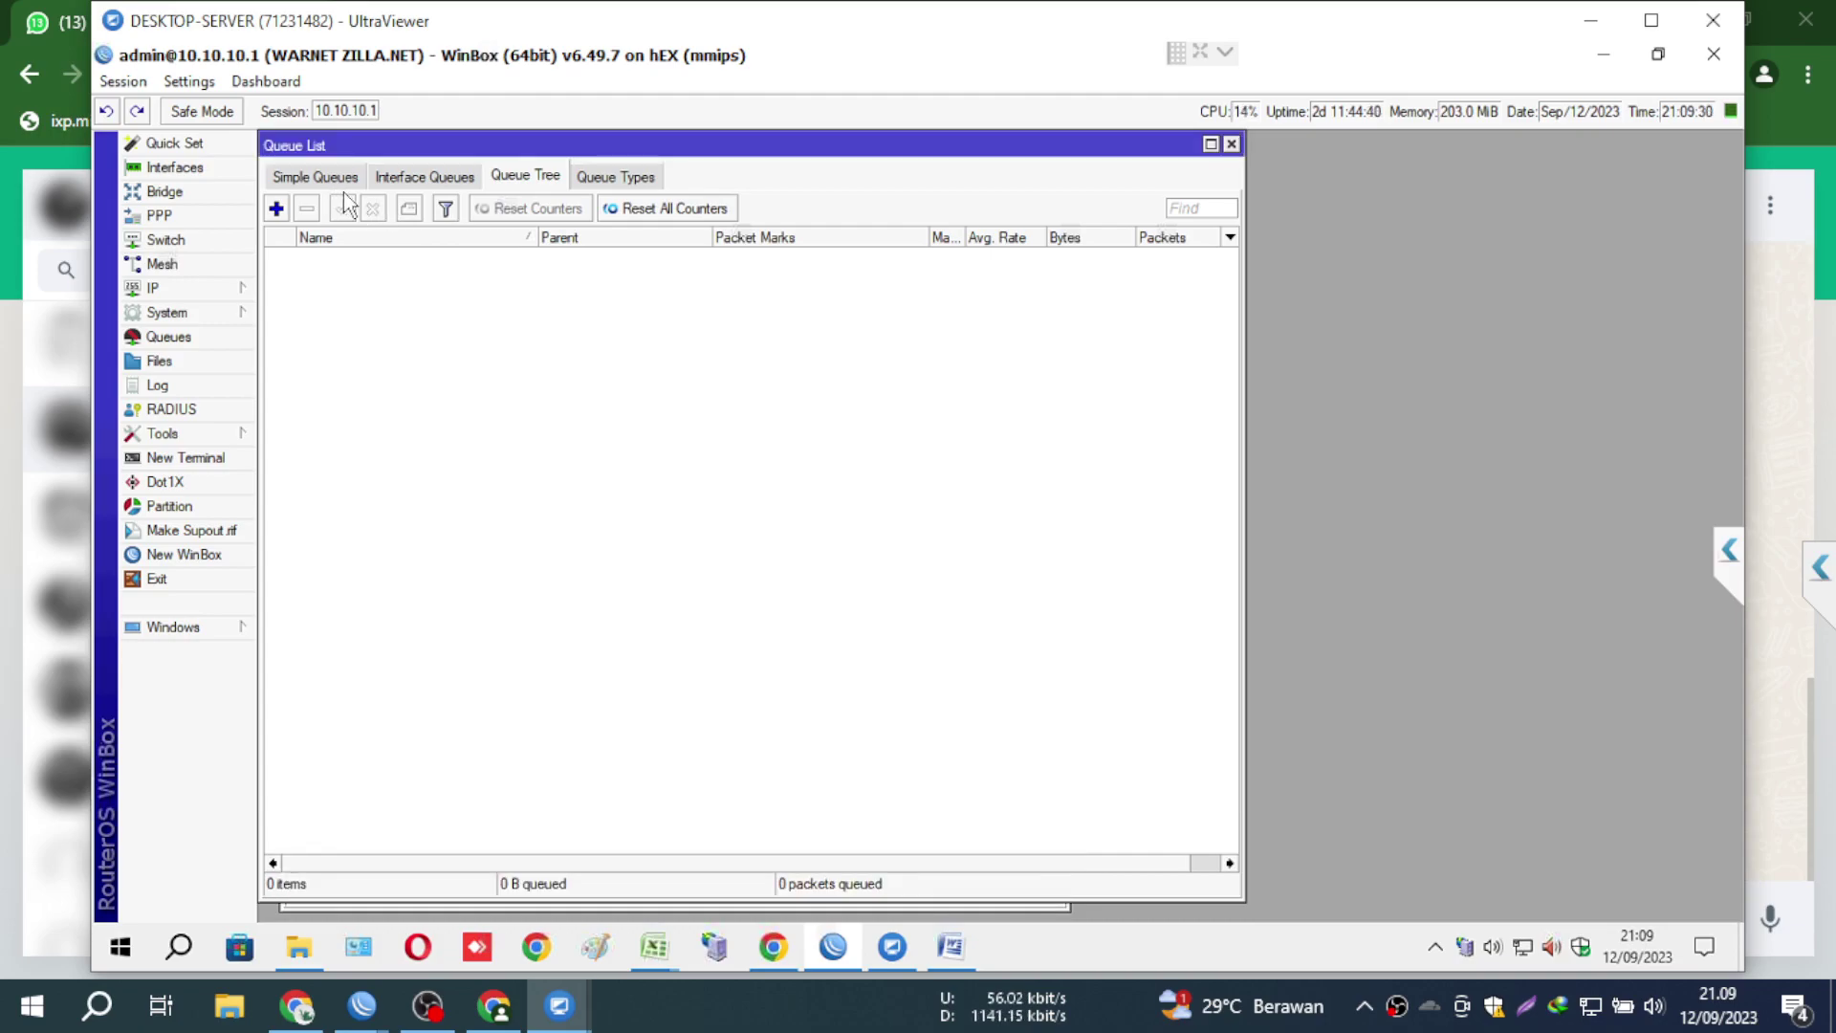
left_click(316, 176)
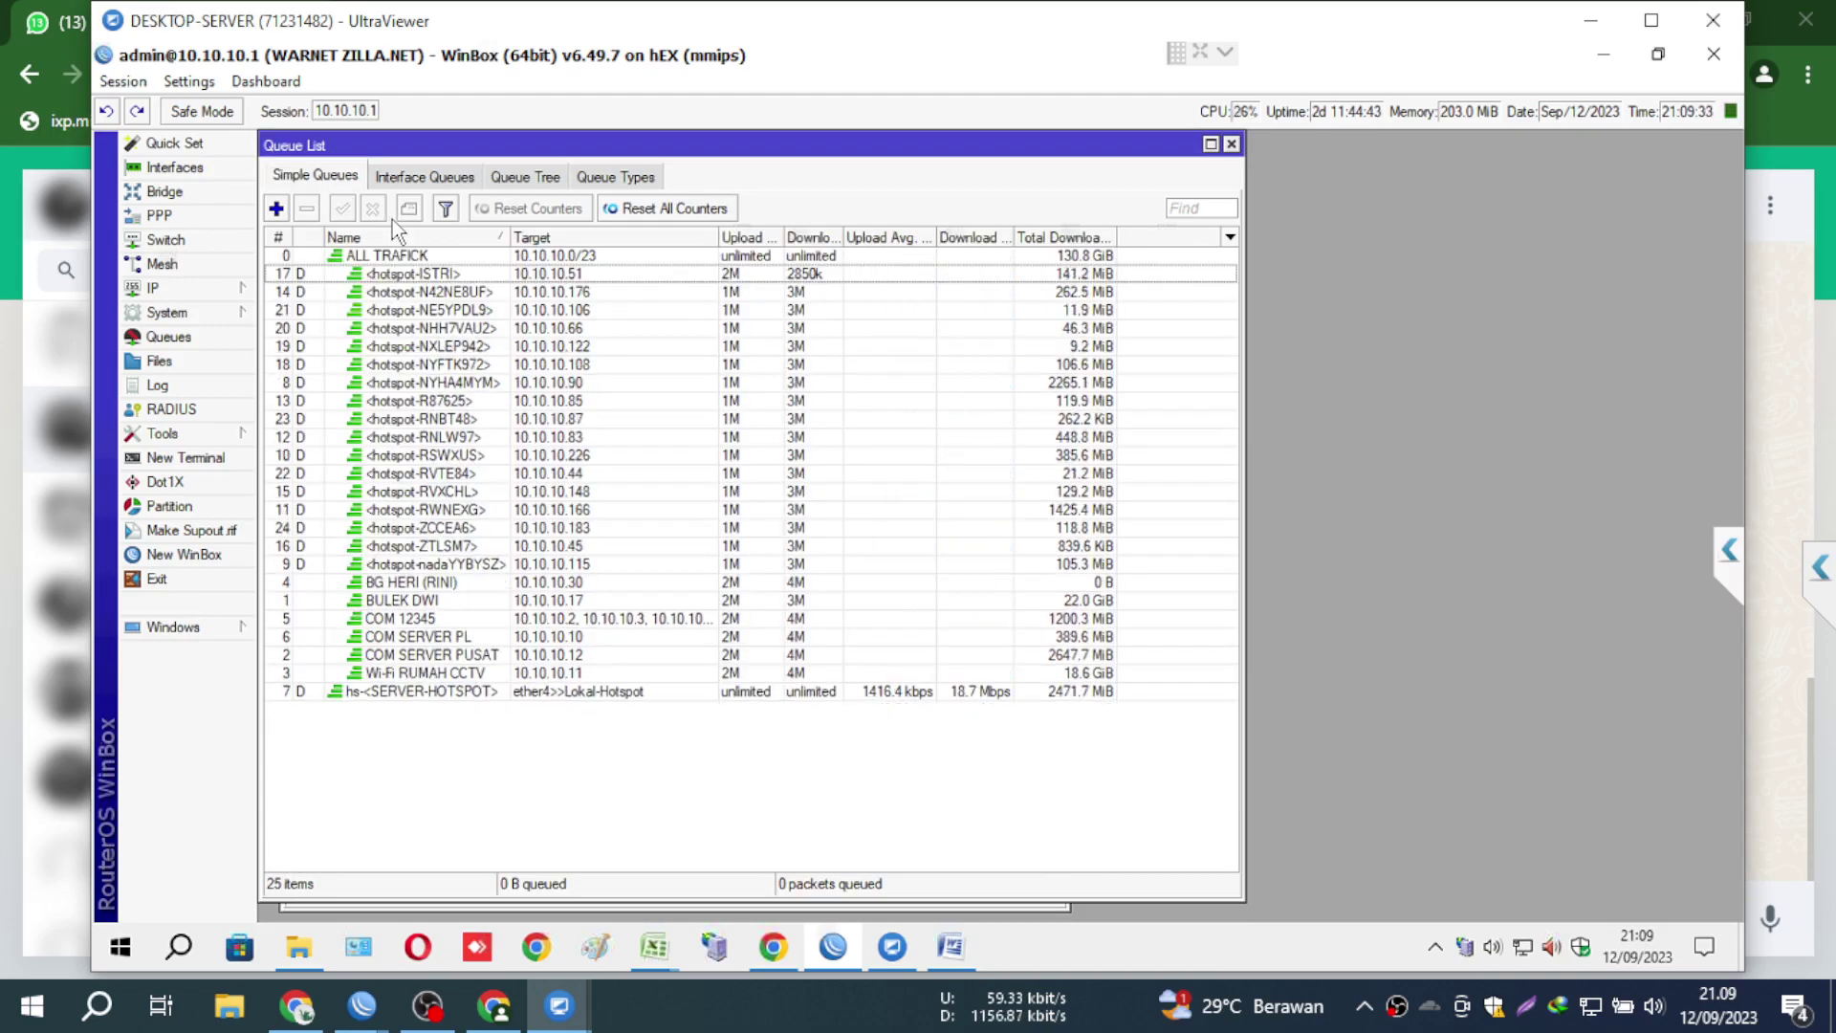
left_click(437, 260)
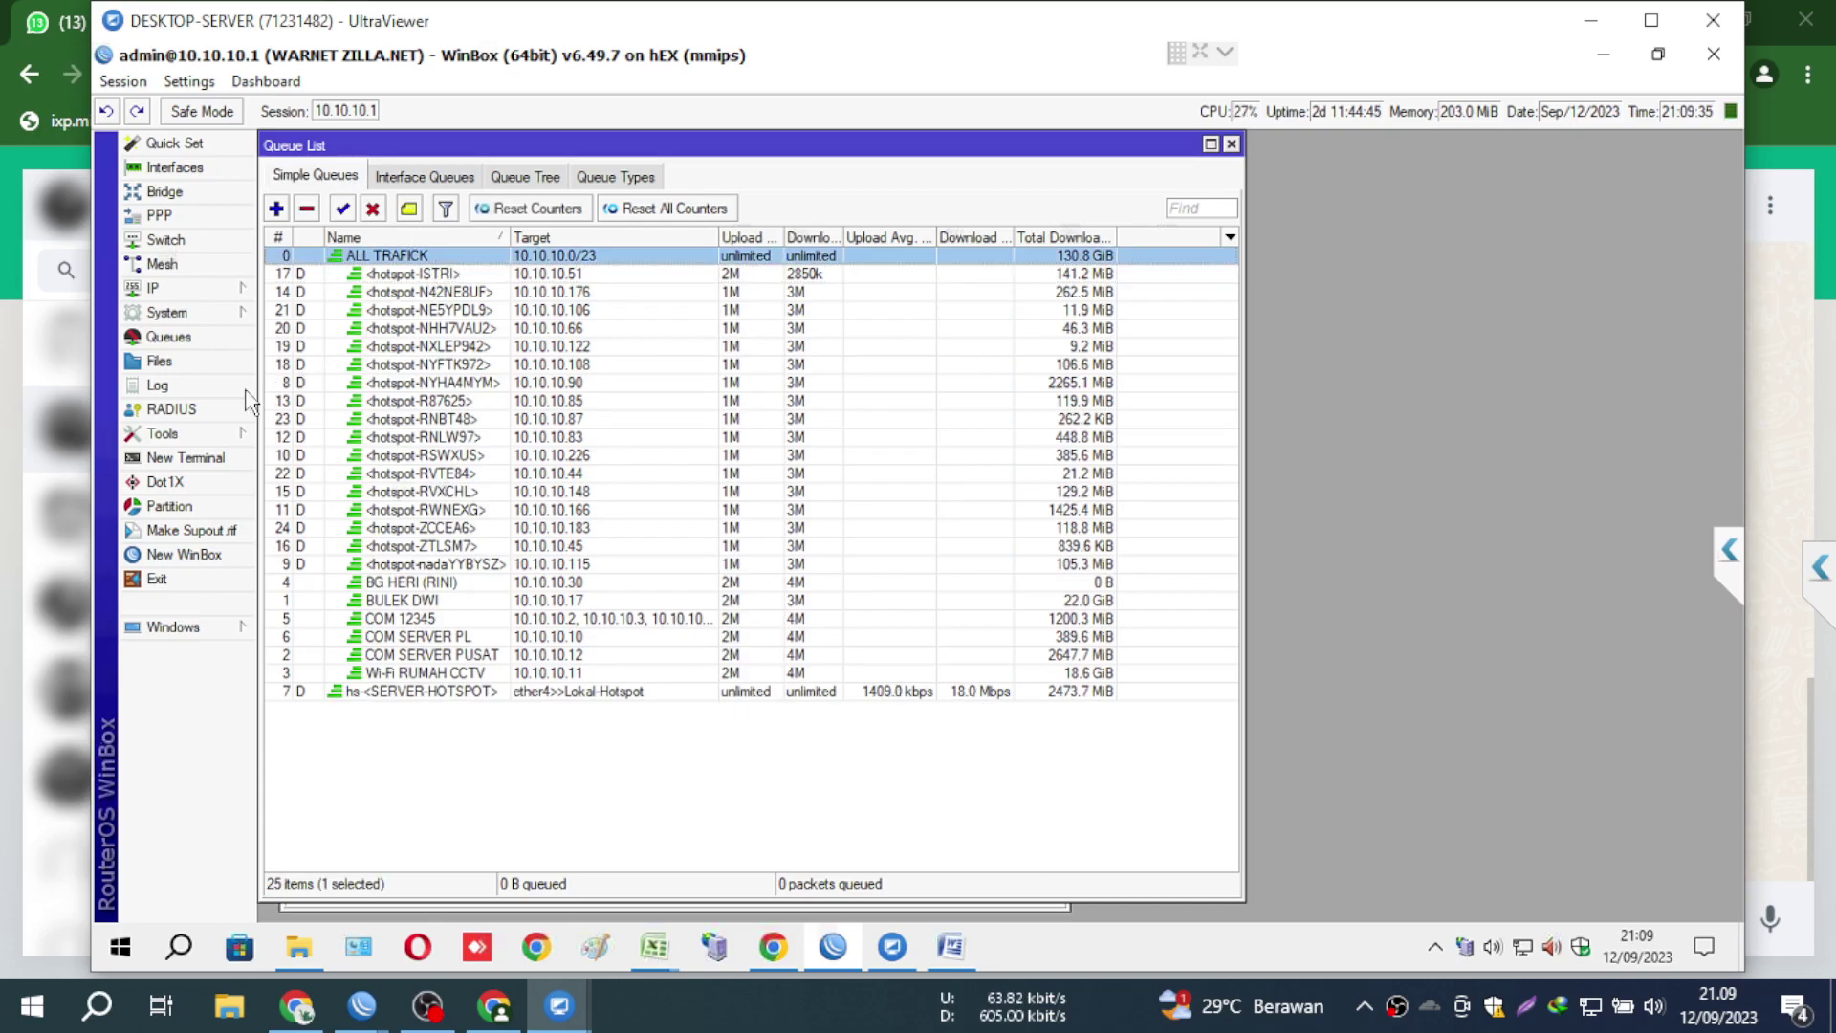
- Check the router's IP addresses and the pool-hotspot address range, and close both lists
left_click(164, 291)
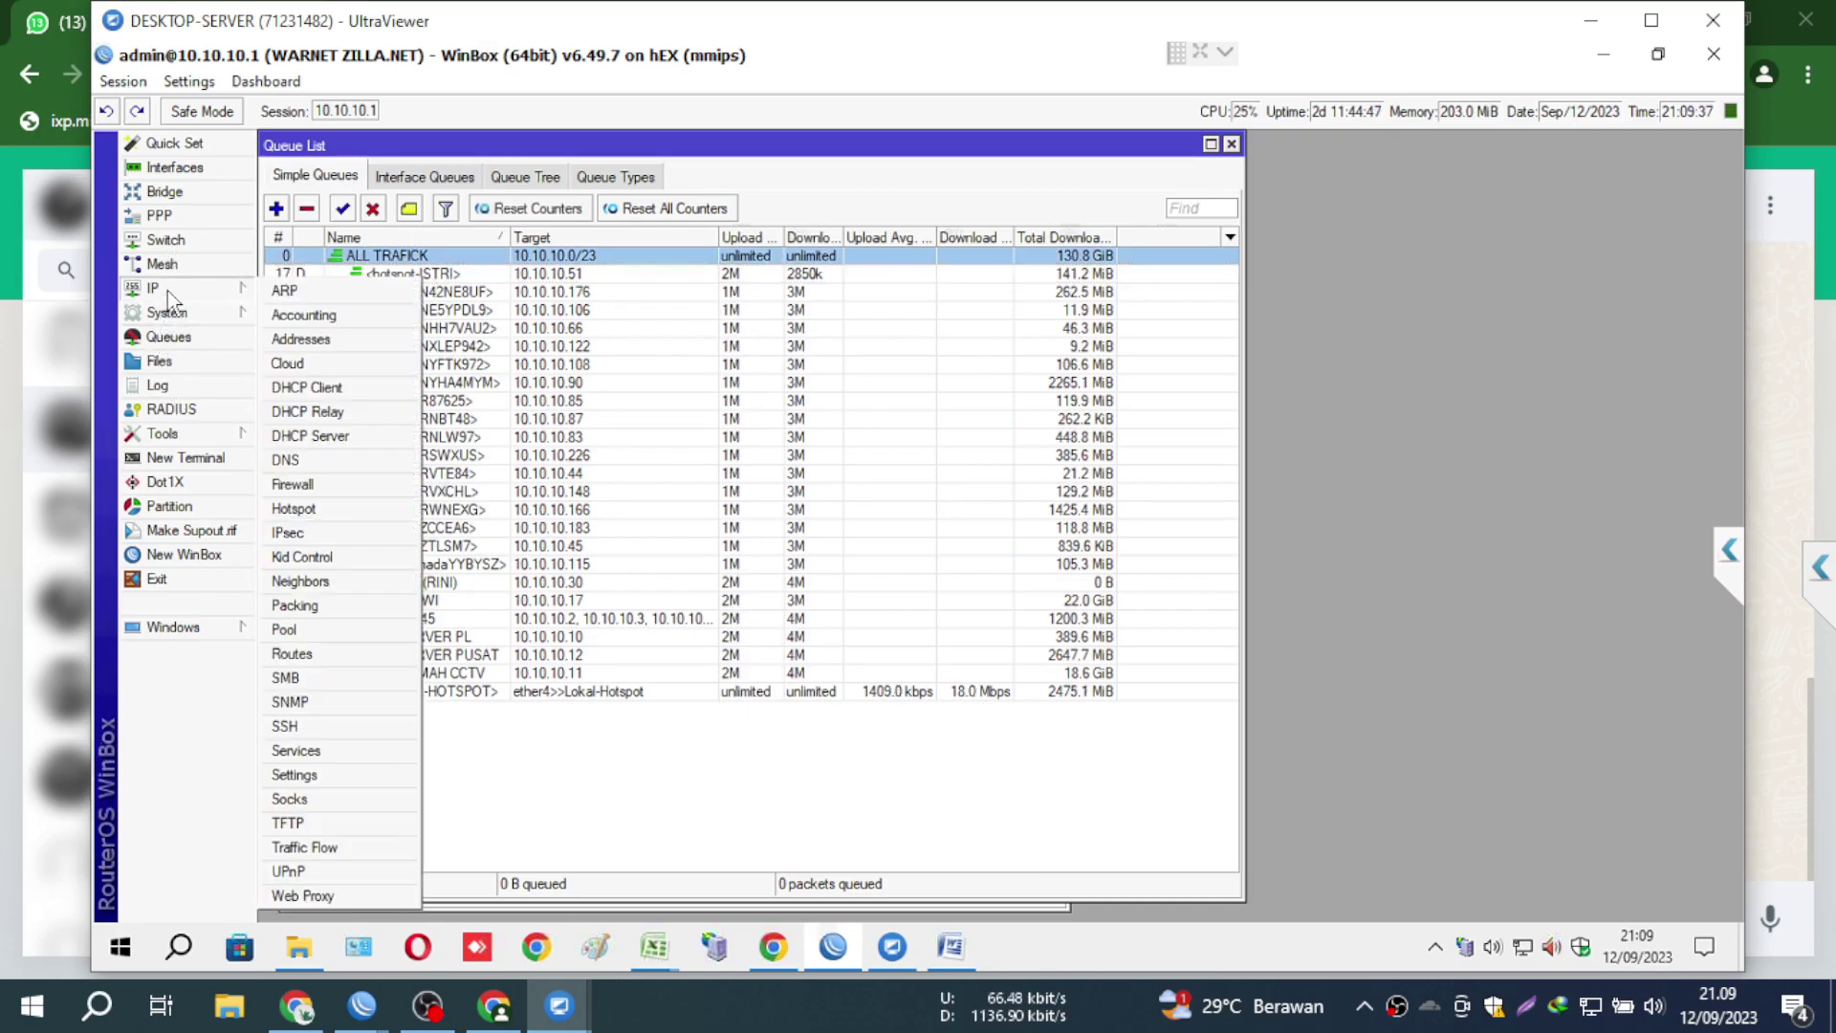
left_click(286, 341)
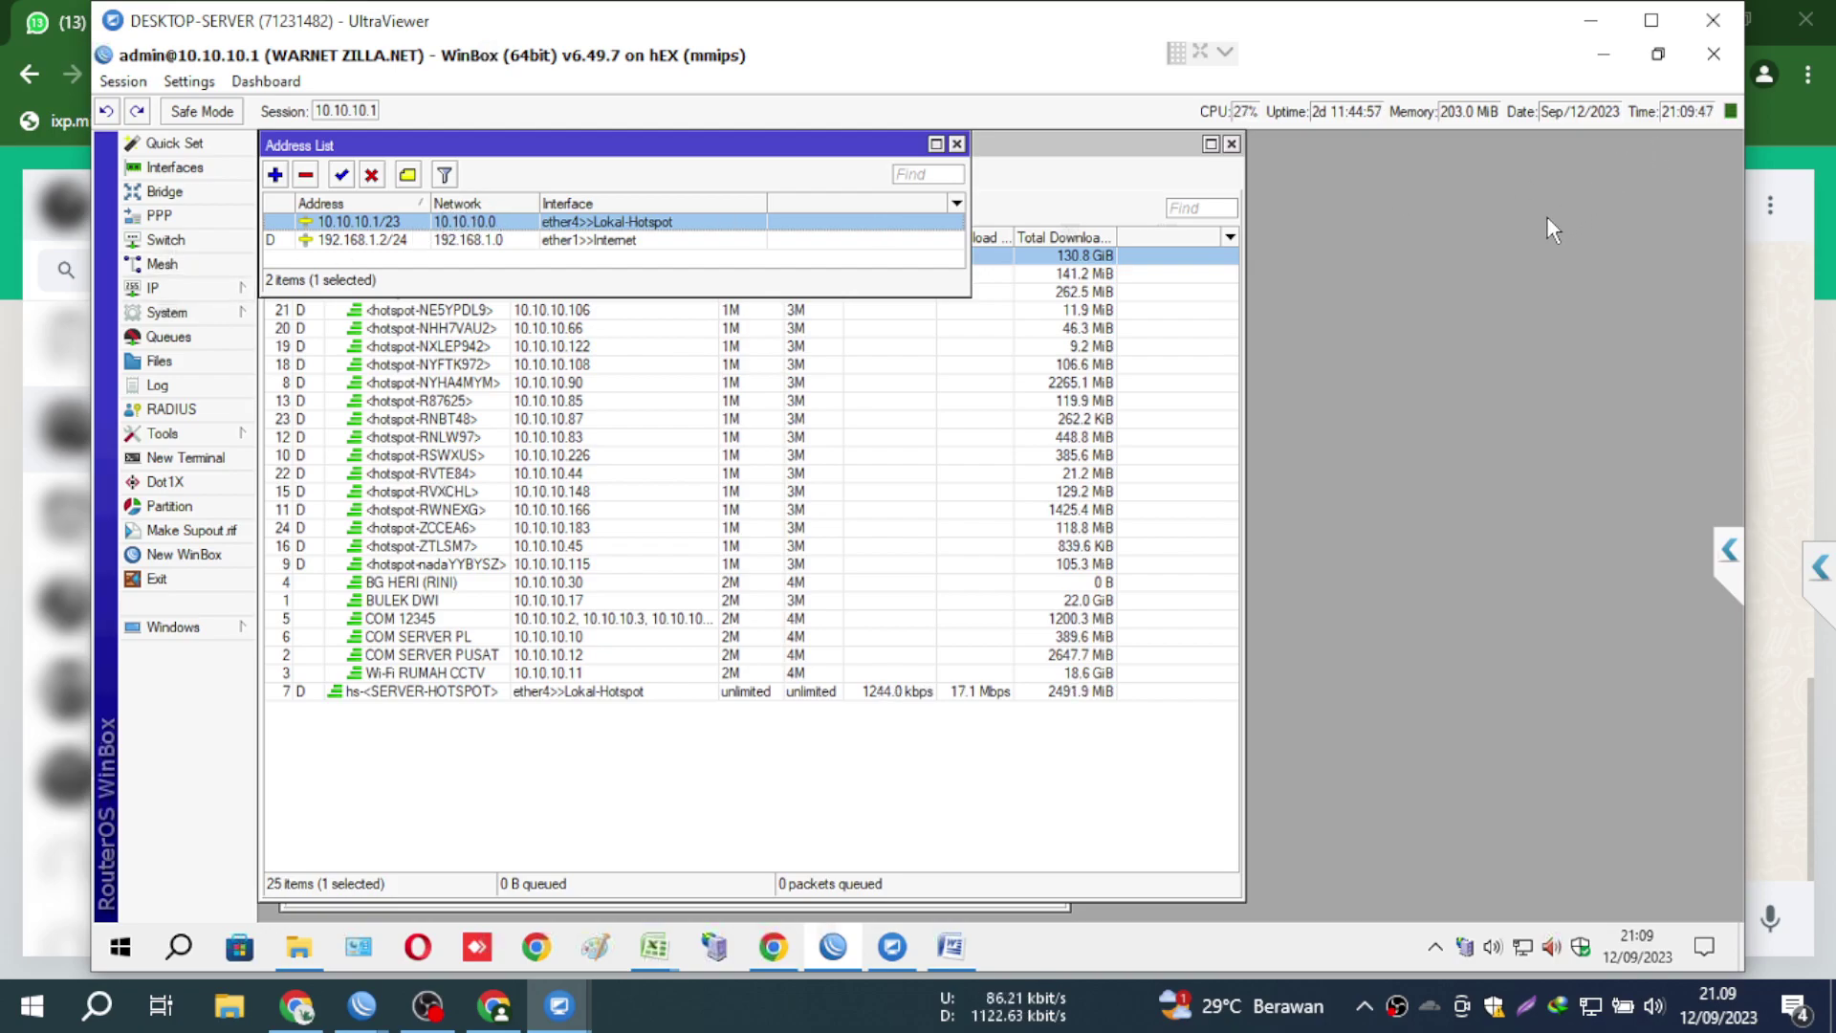
left_click(209, 291)
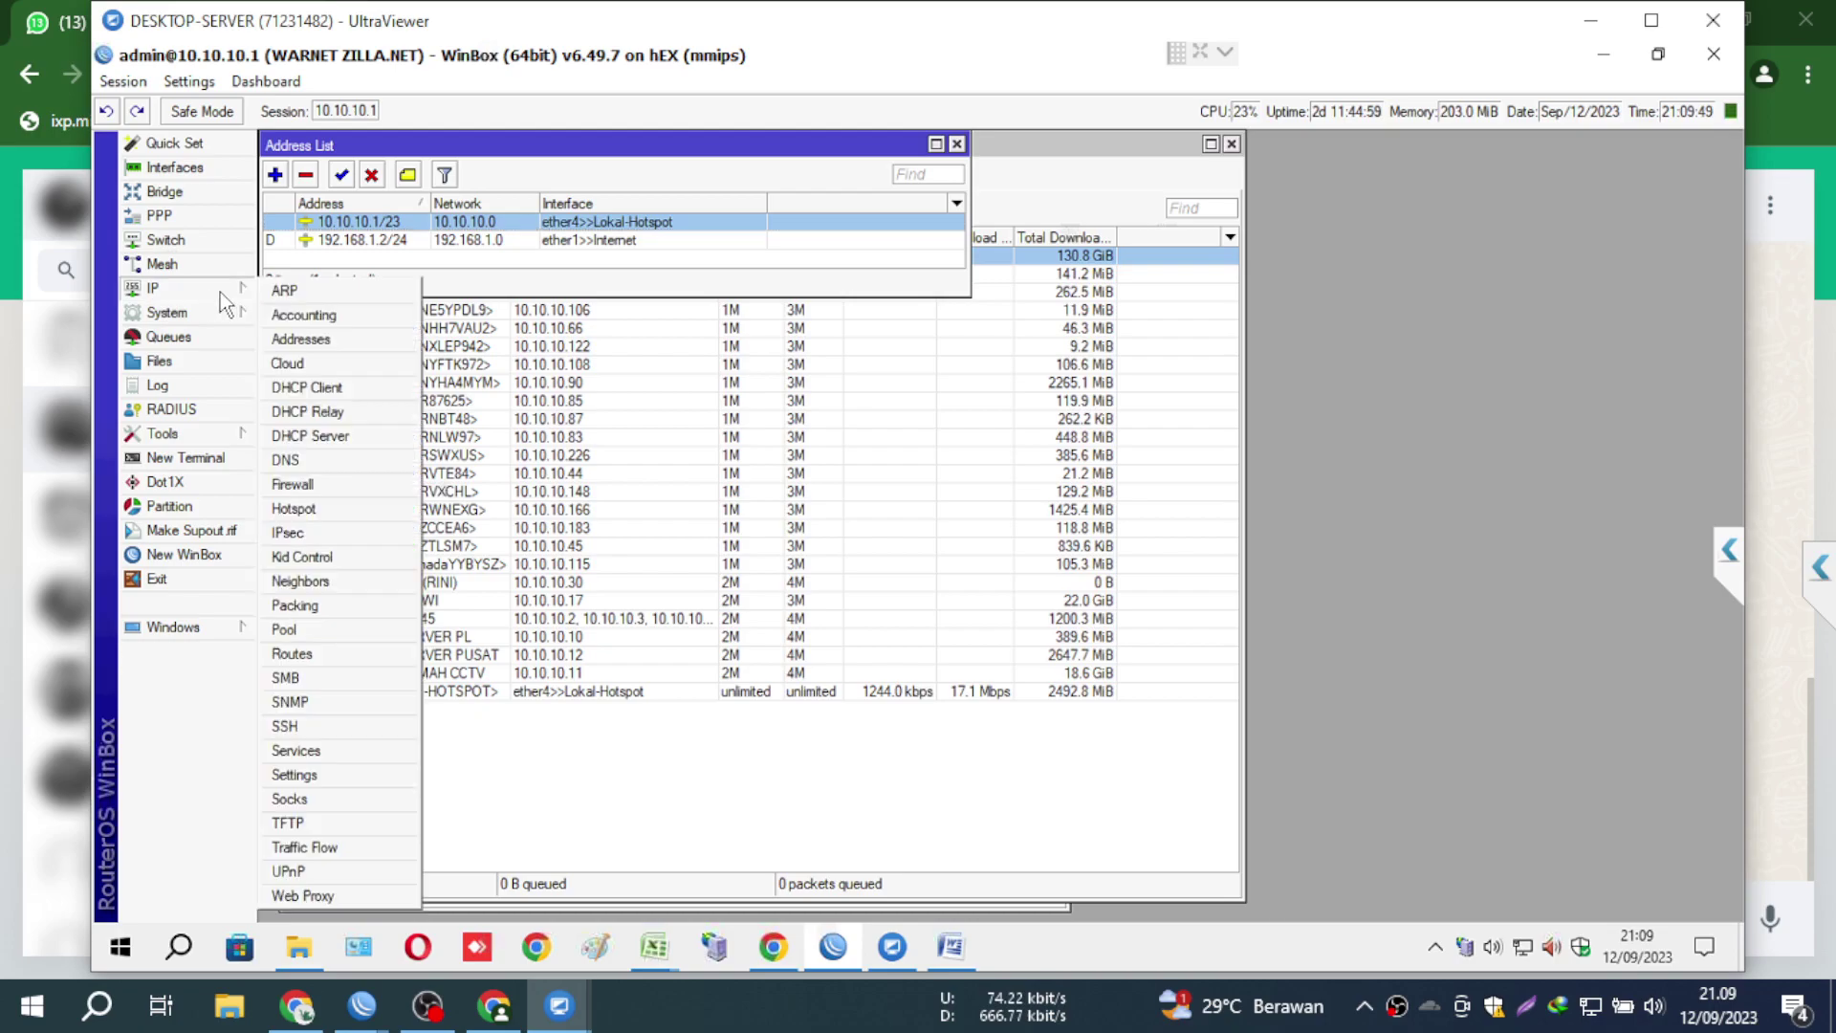
left_click(319, 634)
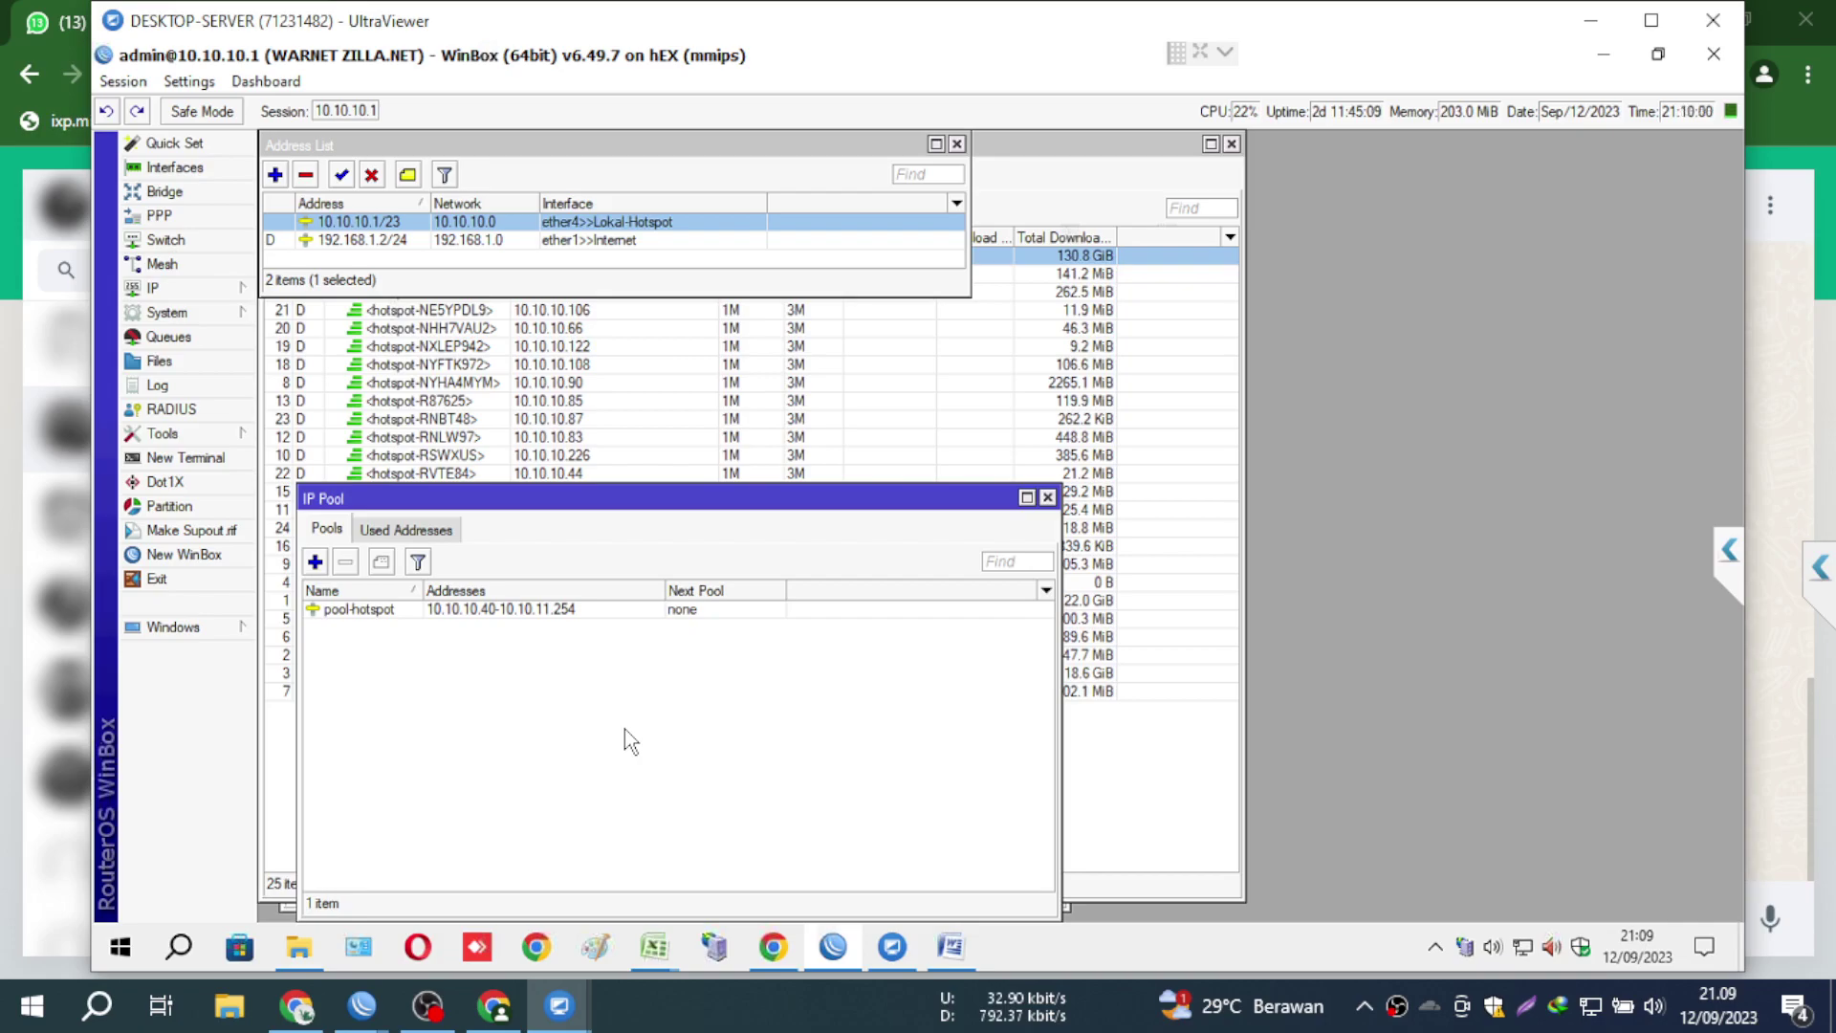
key("Escape")
key("Escape")
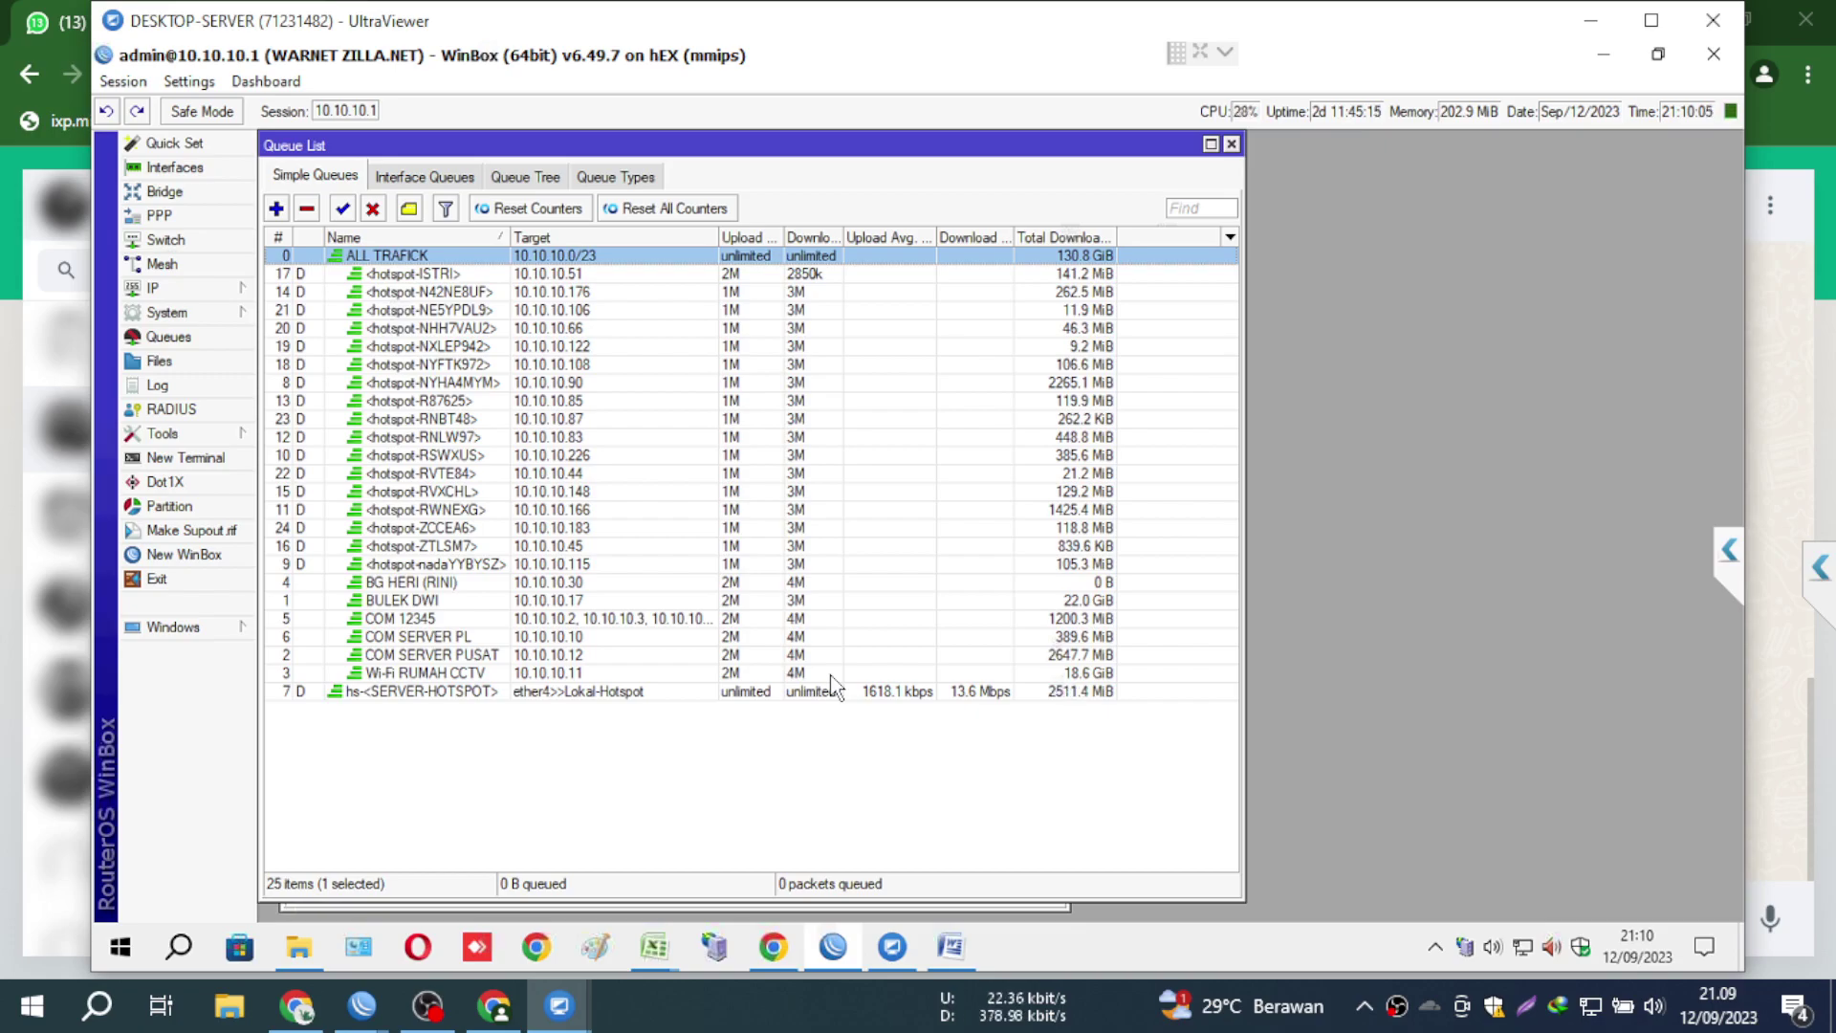
- Remove all packet marks from the ALL TRAFICK simple queue and save the change
double_click(558, 258)
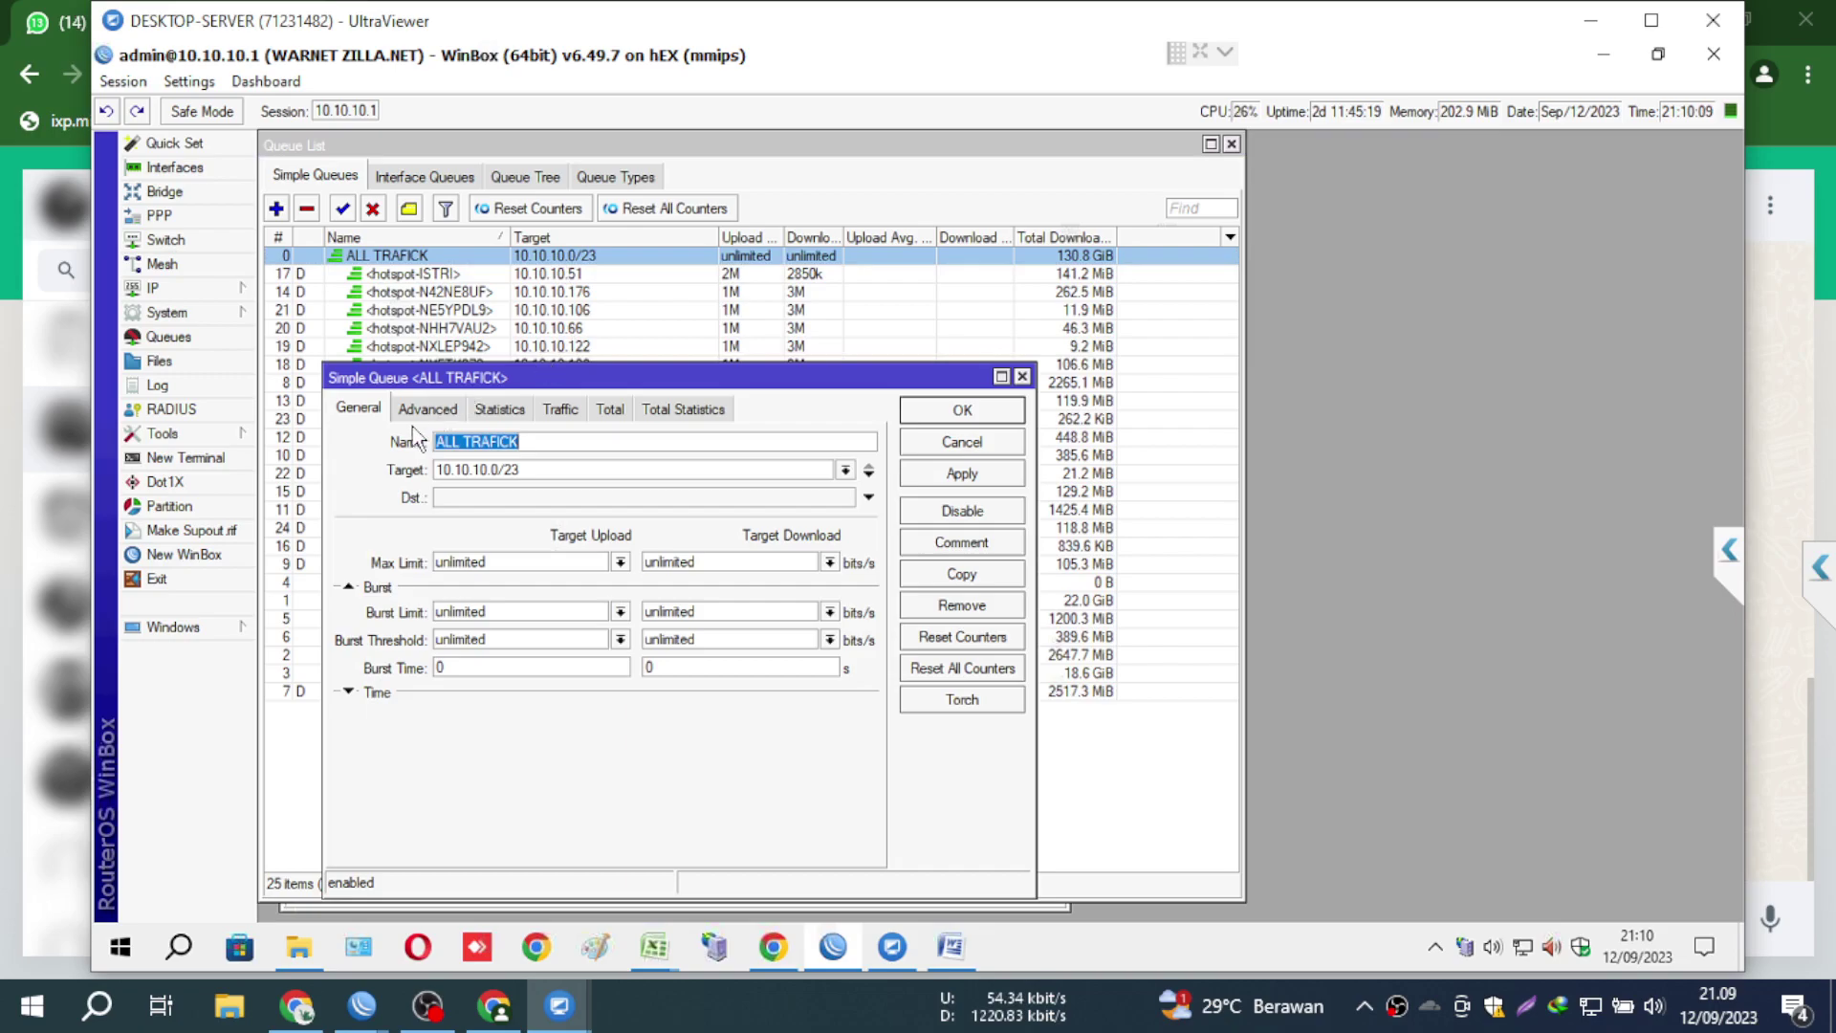
left_click(428, 409)
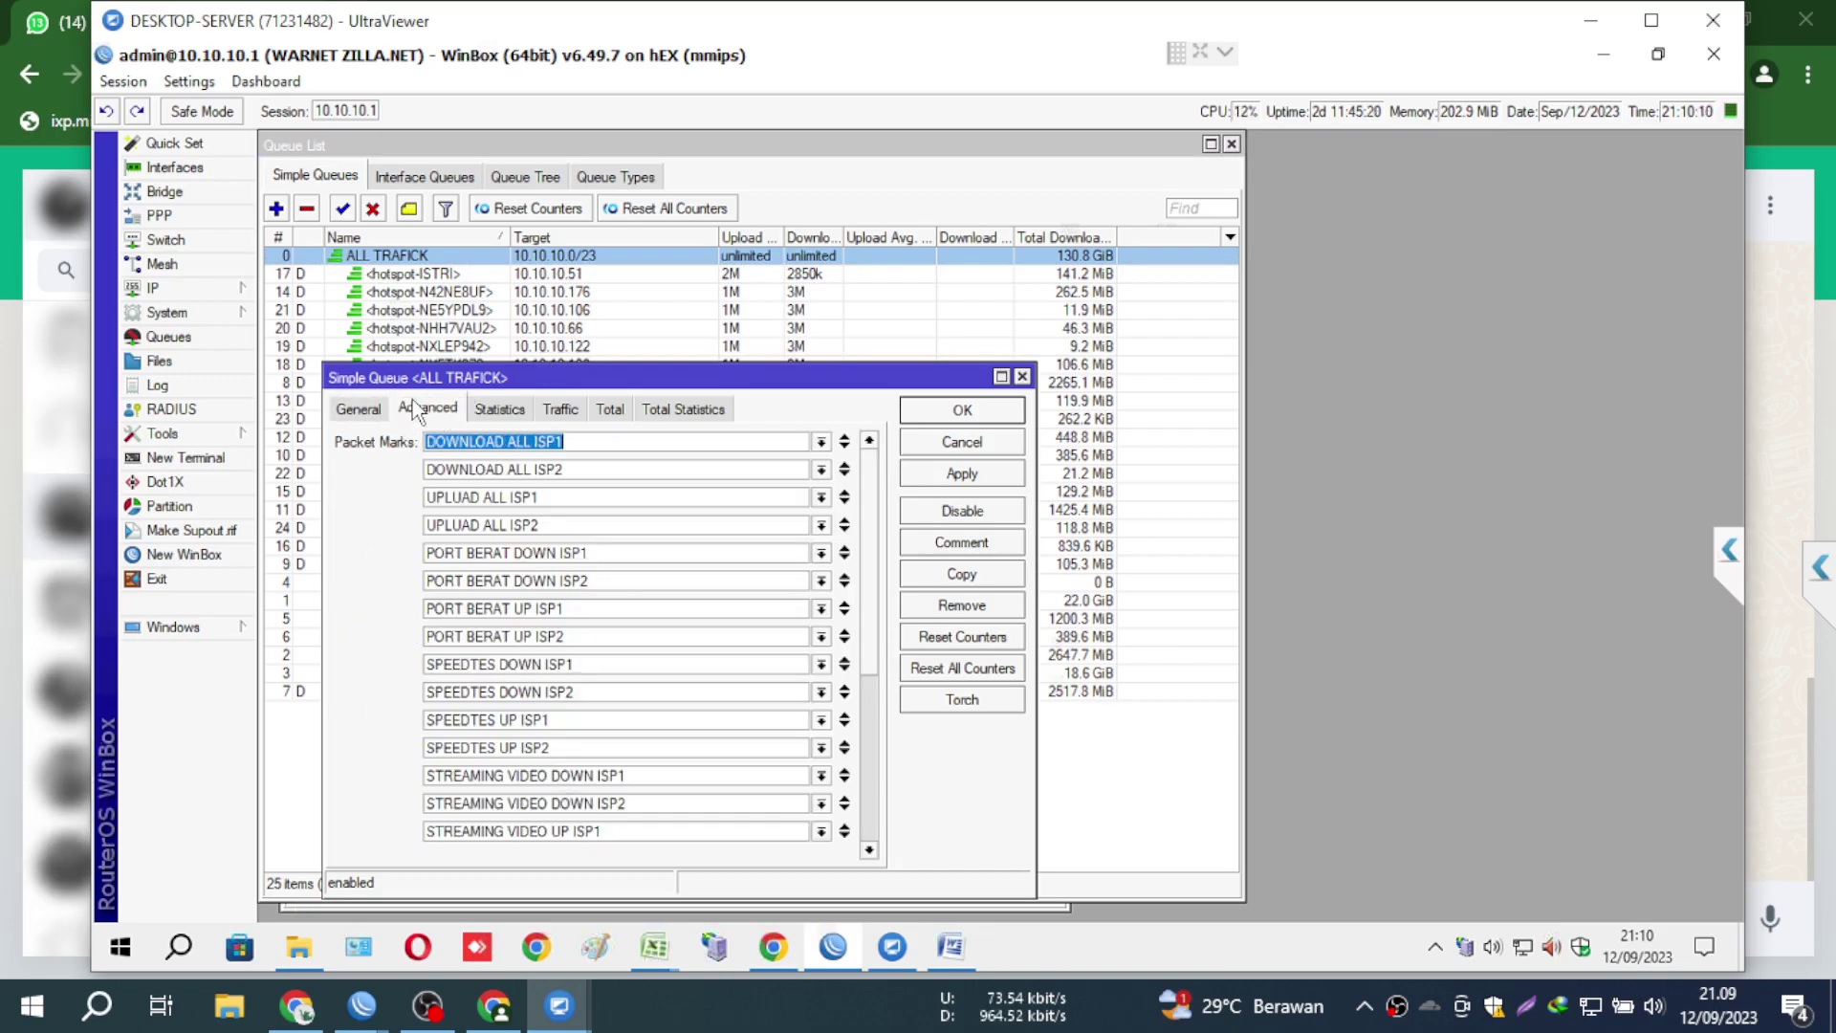
left_click(844, 437)
left_click(844, 437)
left_click(844, 437)
left_click(844, 437)
left_click(845, 437)
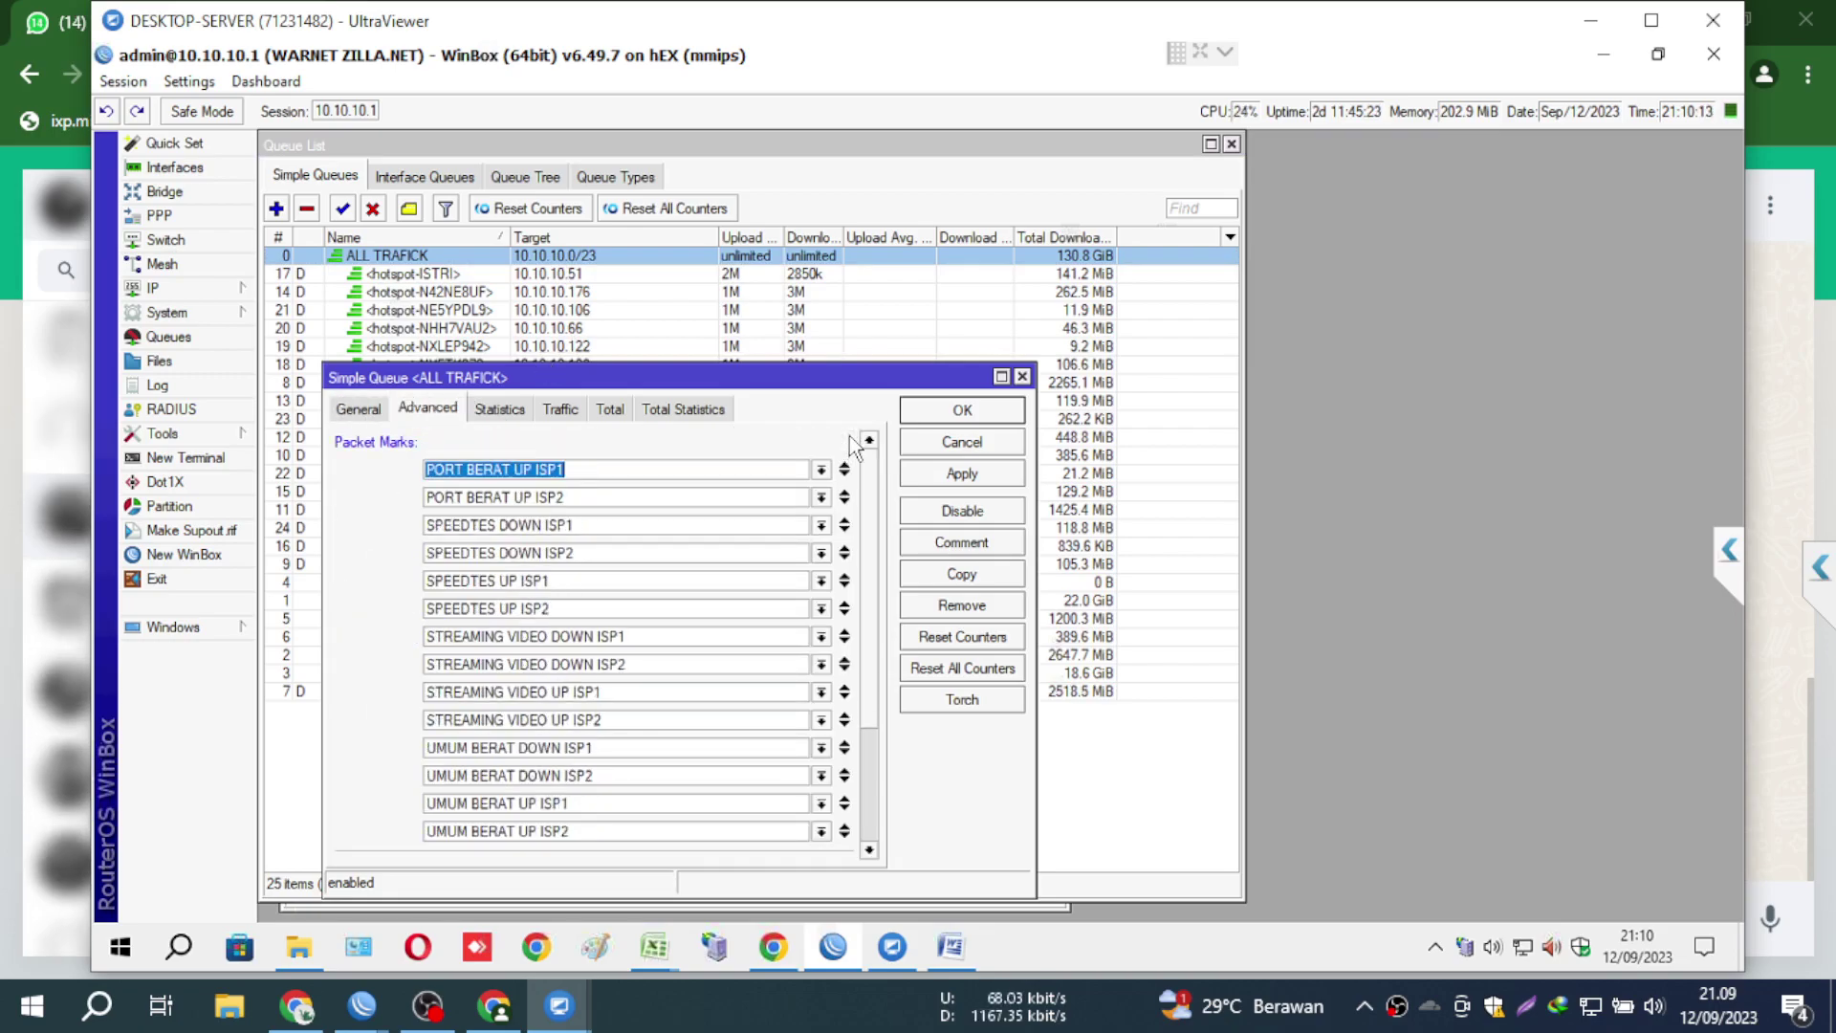
left_click(844, 440)
left_click(844, 440)
left_click(845, 440)
left_click(844, 440)
left_click(845, 440)
left_click(845, 440)
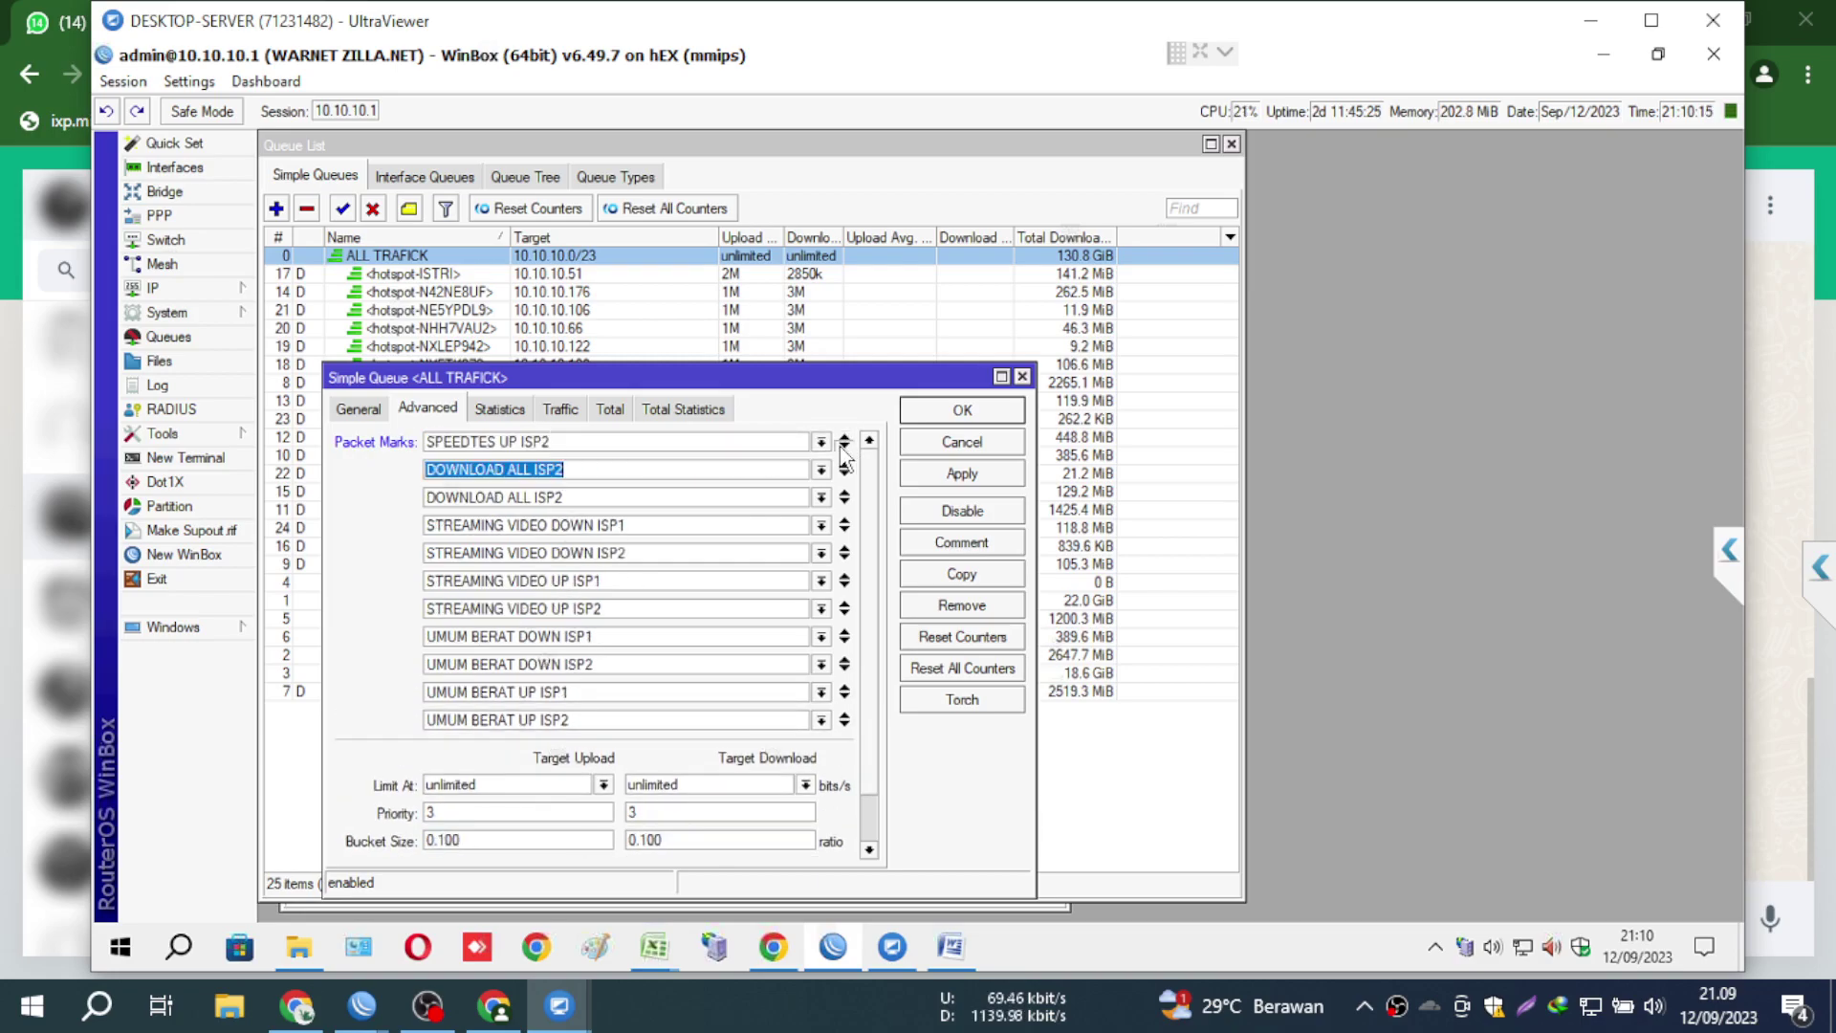
left_click(845, 442)
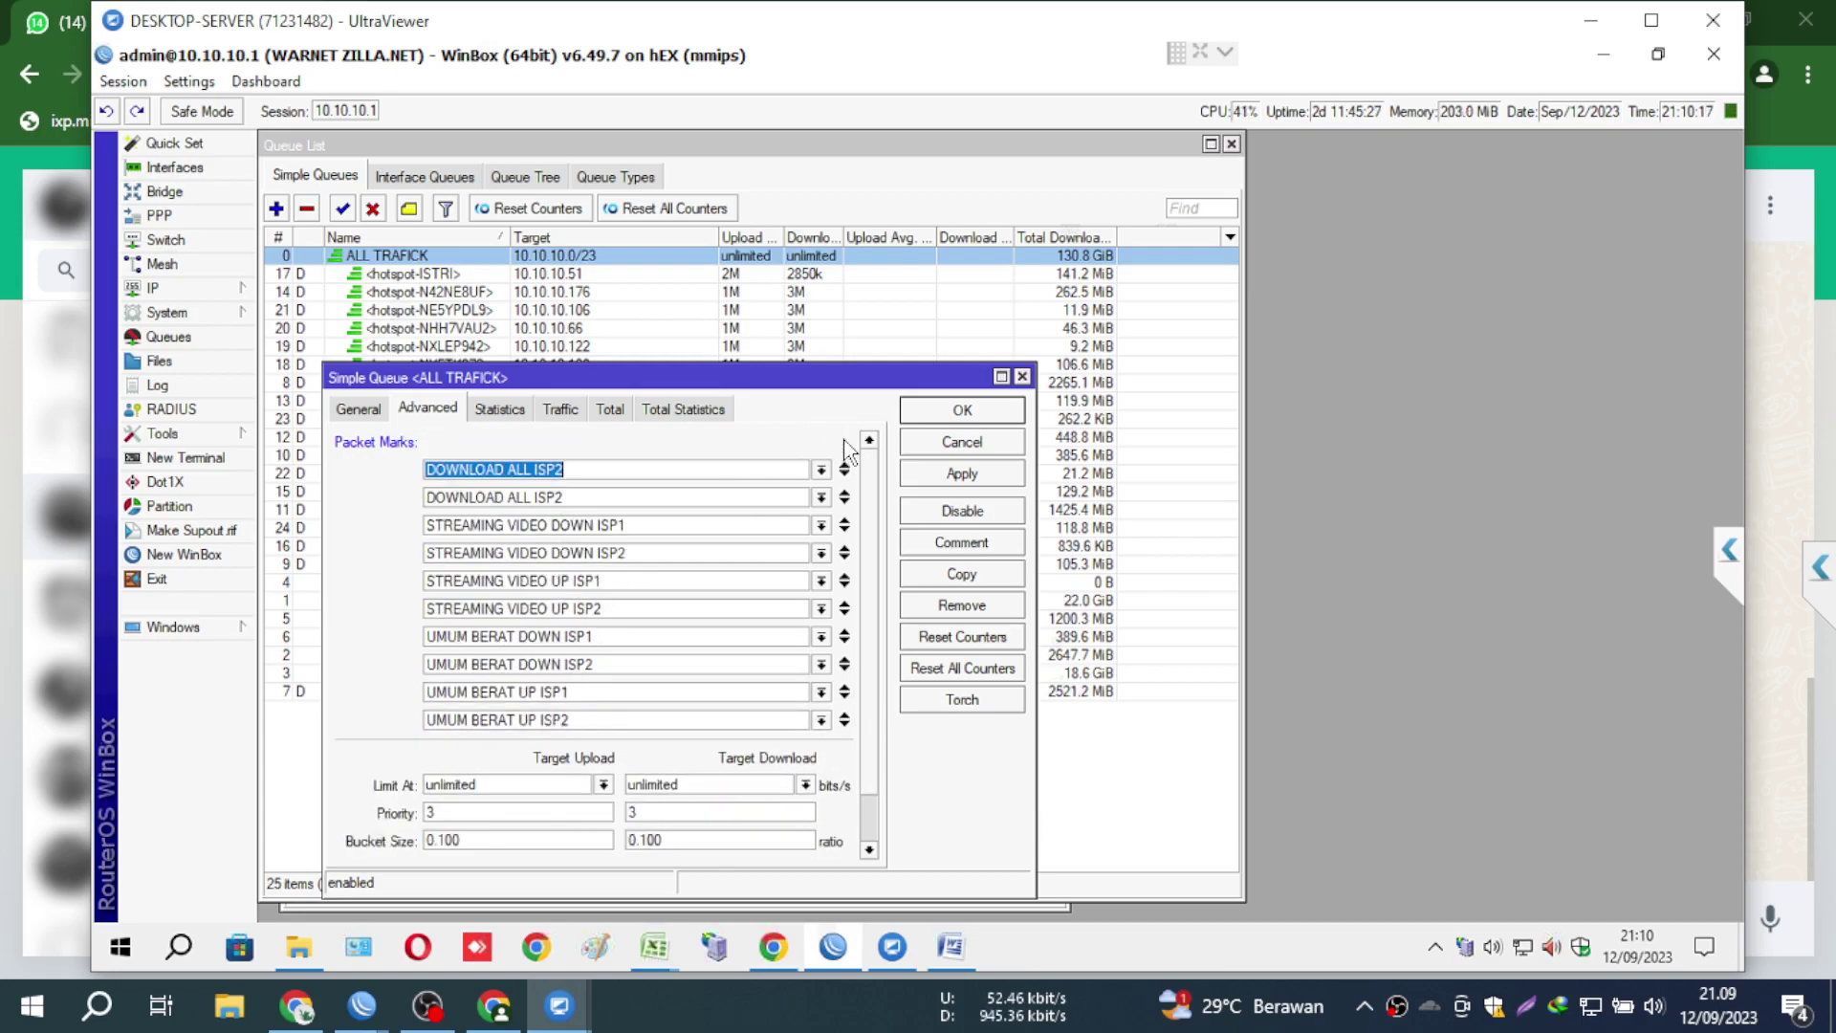
left_click(843, 439)
left_click(843, 440)
left_click(843, 440)
left_click(844, 441)
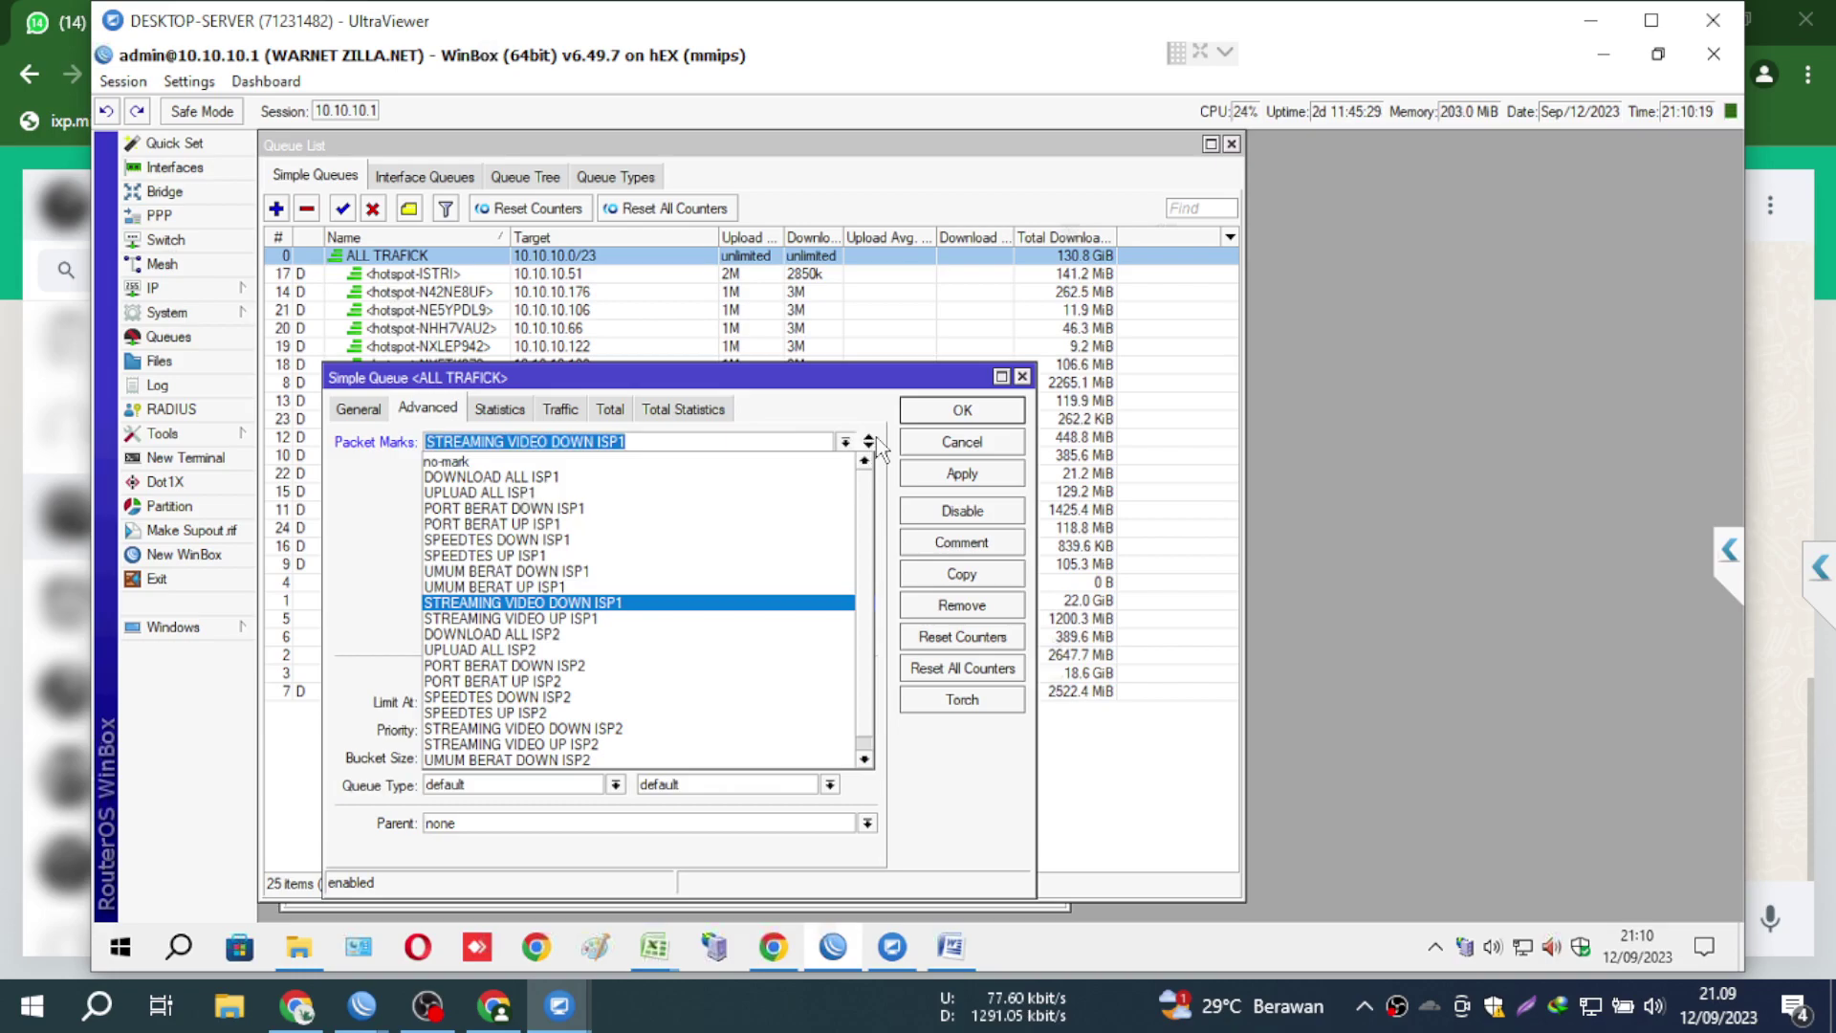
left_click(870, 444)
left_click(870, 443)
left_click(871, 444)
left_click(870, 443)
left_click(870, 444)
left_click(870, 444)
left_click(870, 443)
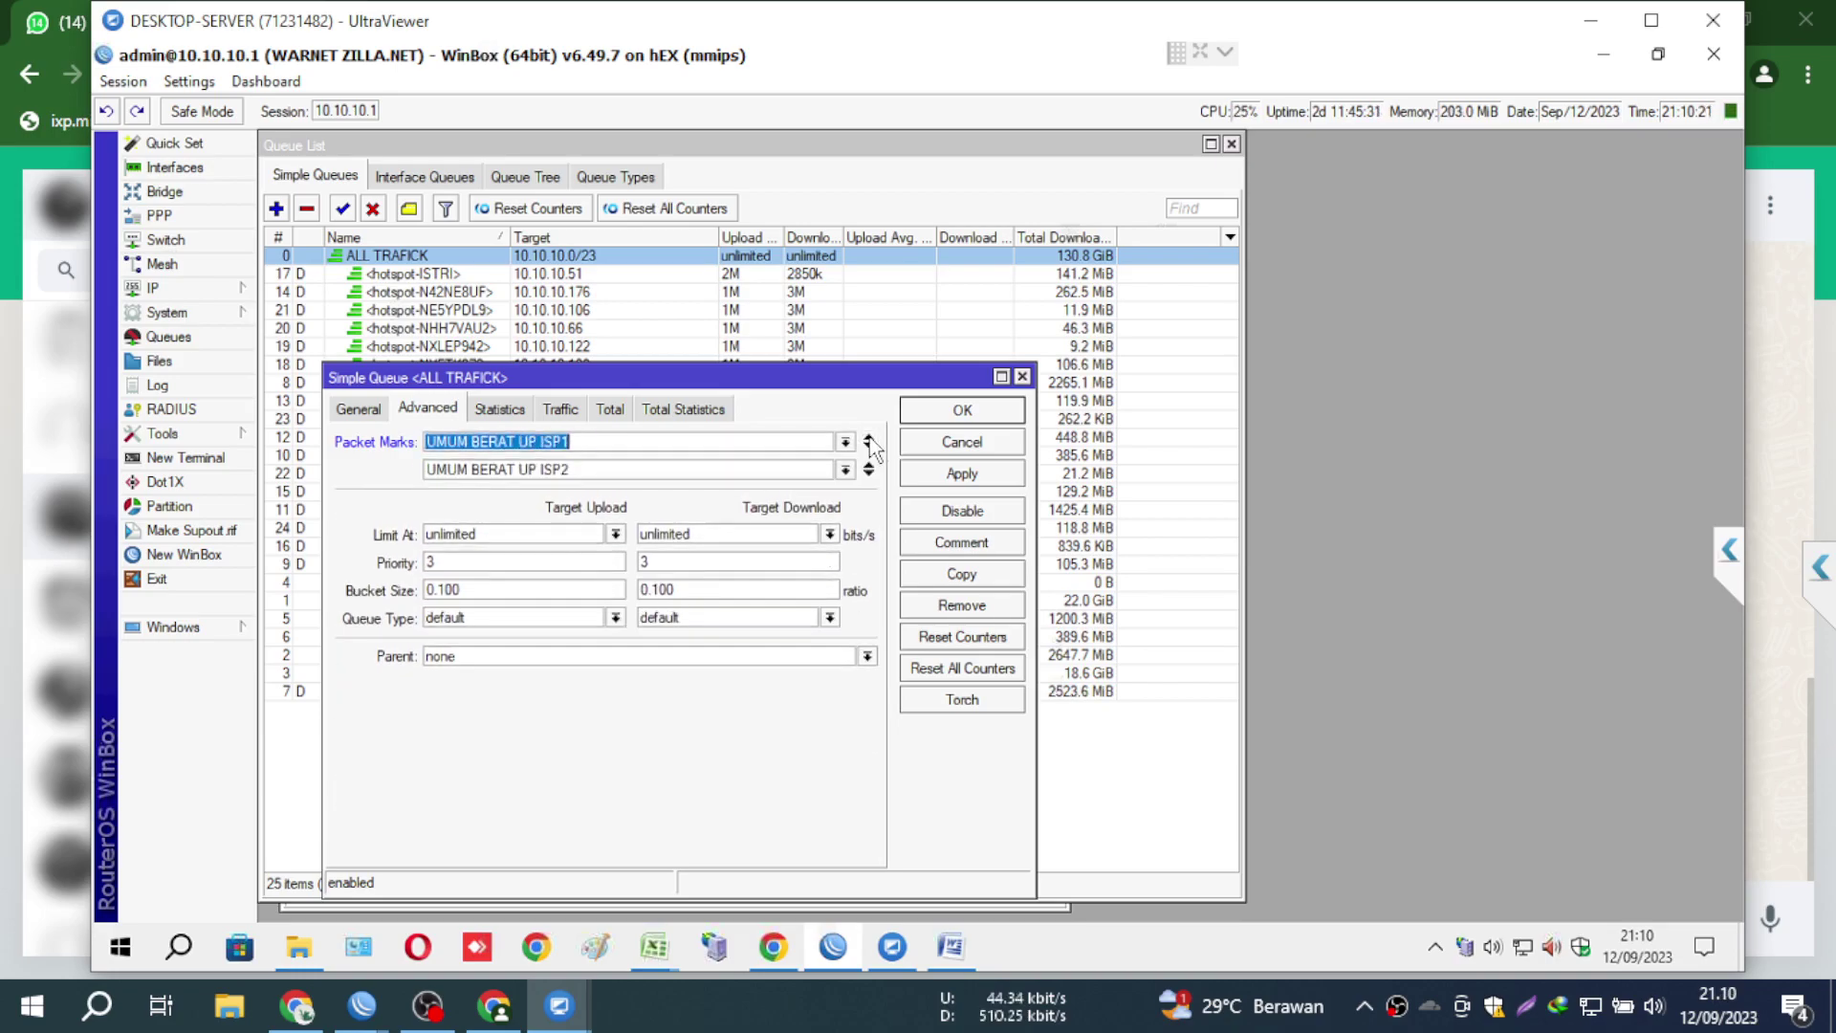
left_click(870, 444)
left_click(870, 443)
left_click(944, 478)
left_click(949, 411)
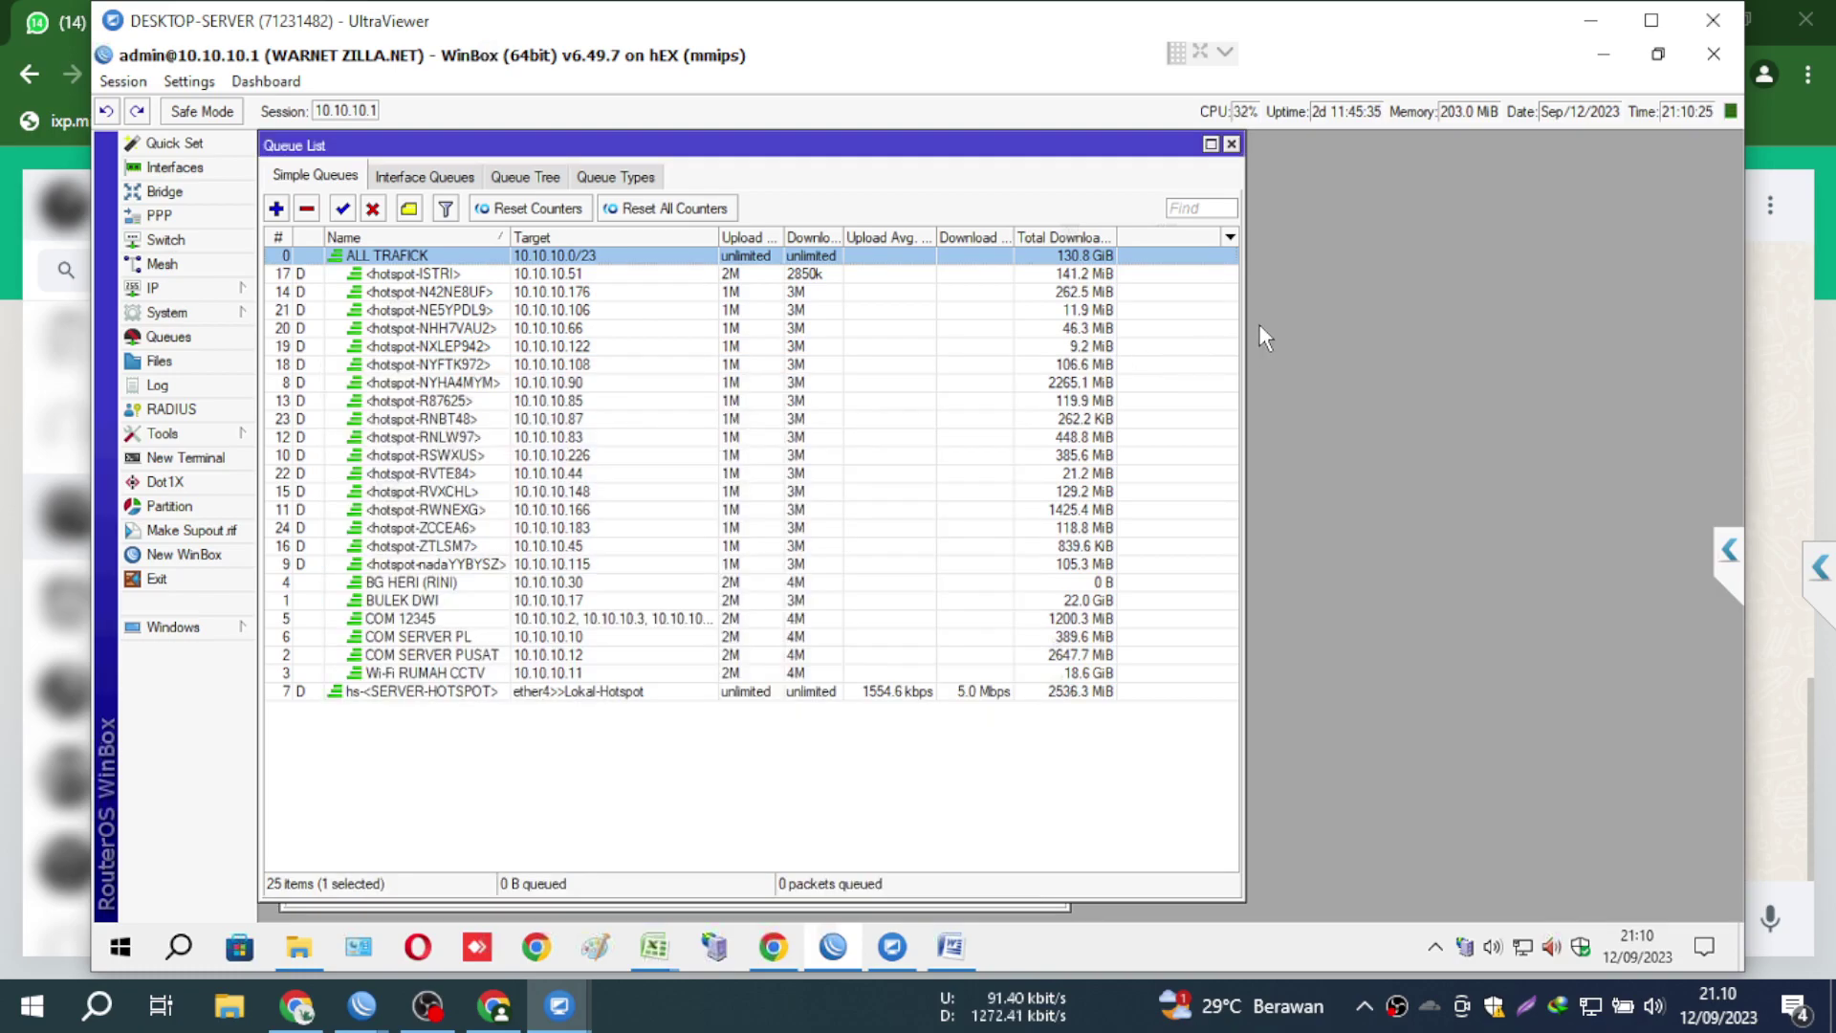
- Widen the queue list, hide its Download Avg. Rate column, and show the Download, Upload and Total Uploaded Bytes columns
left_click(1238, 328)
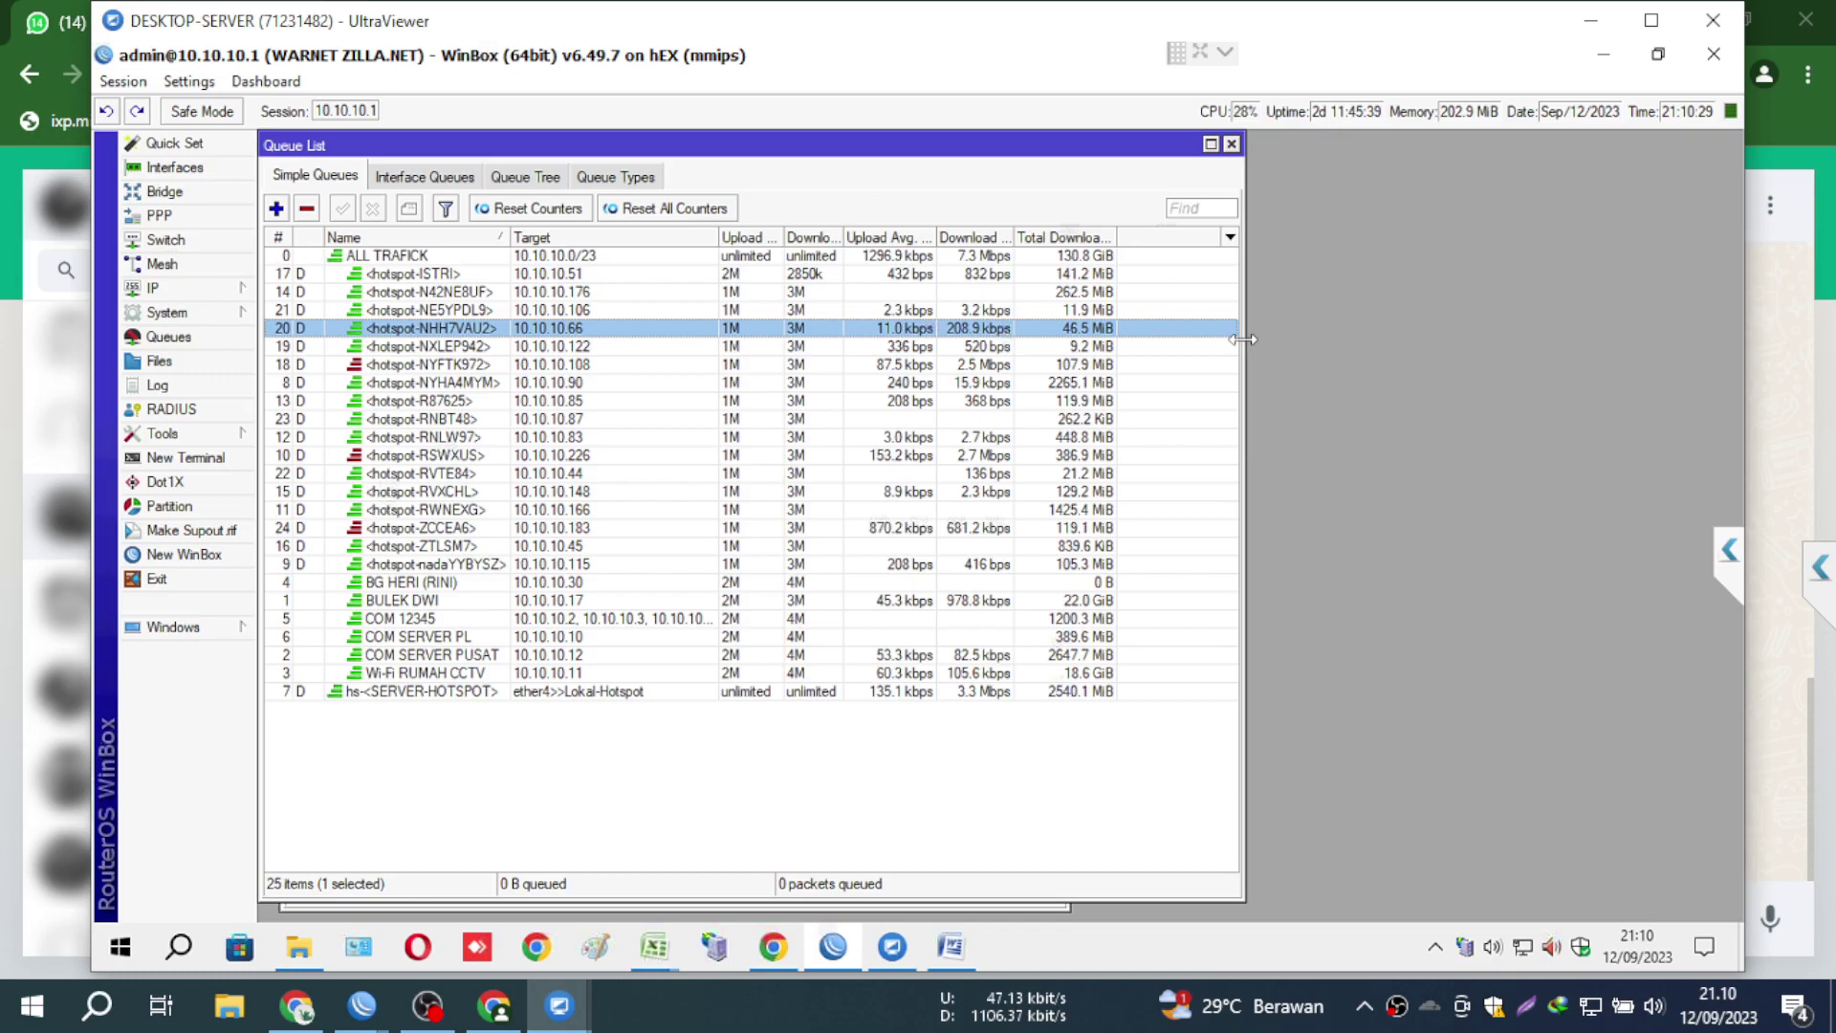
left_click_drag(1390, 351, 1378, 350)
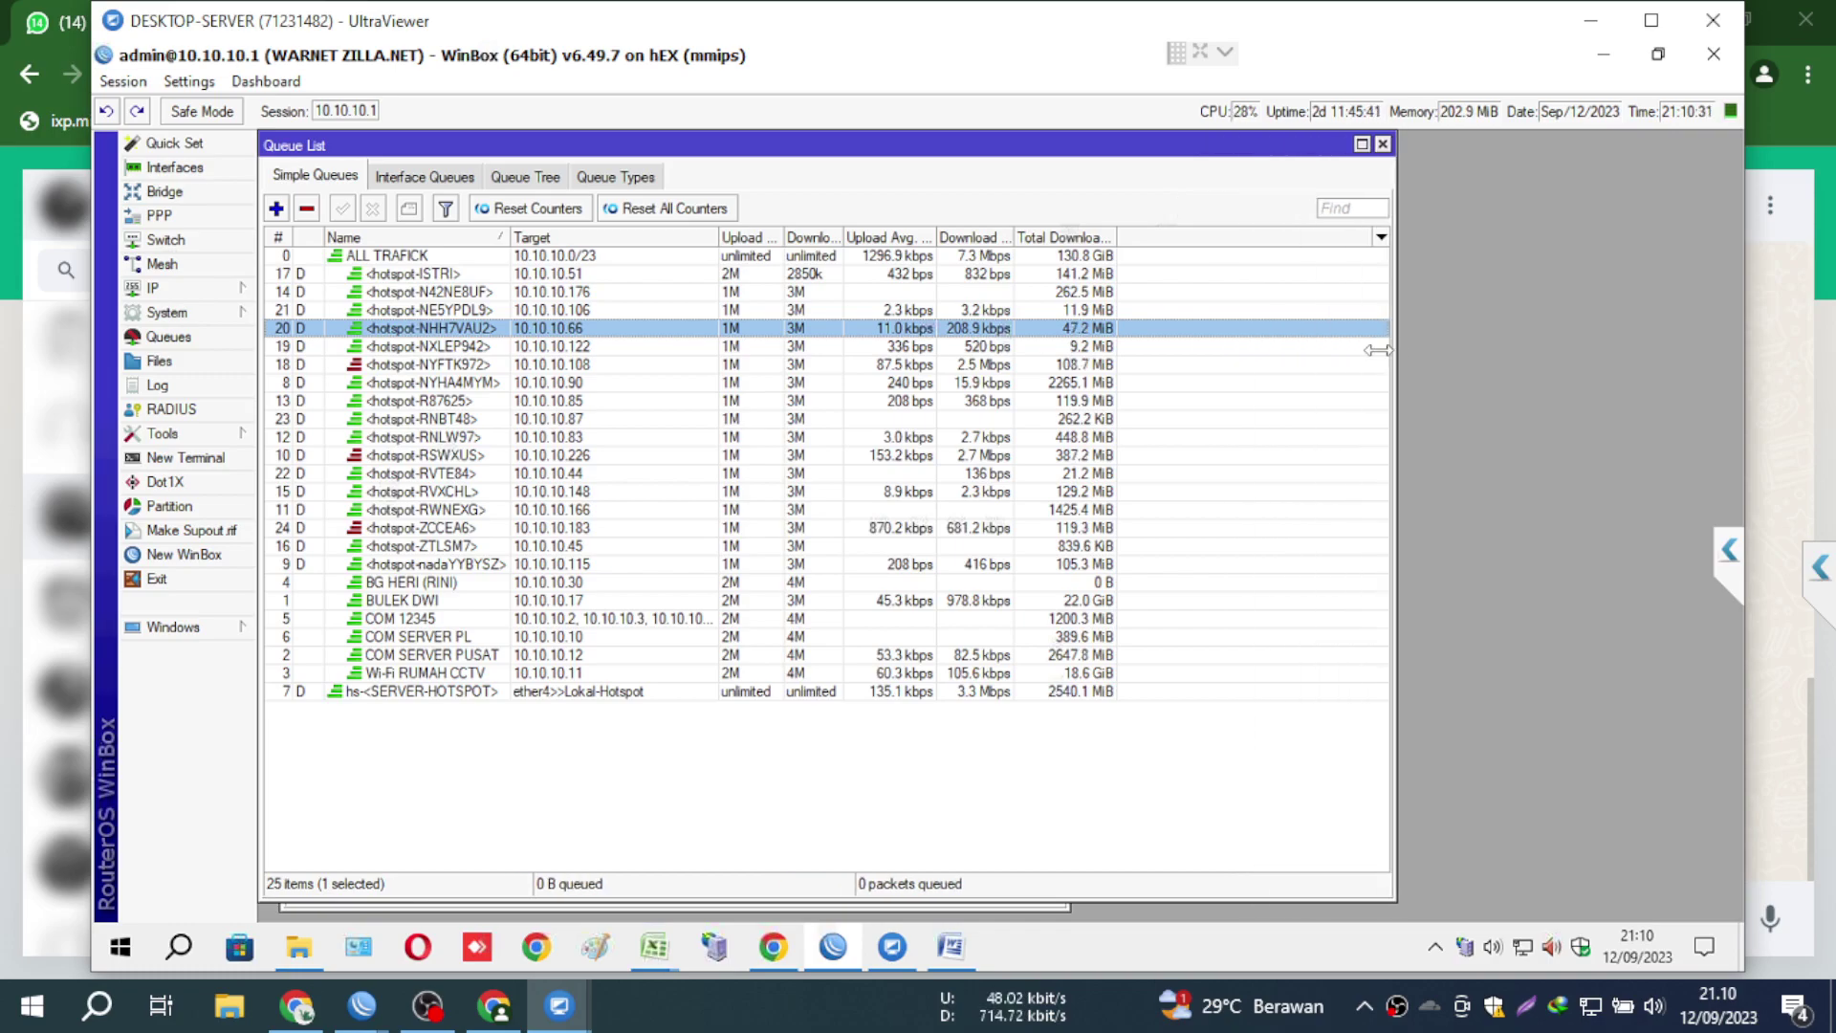
right_click(758, 385)
left_click(873, 481)
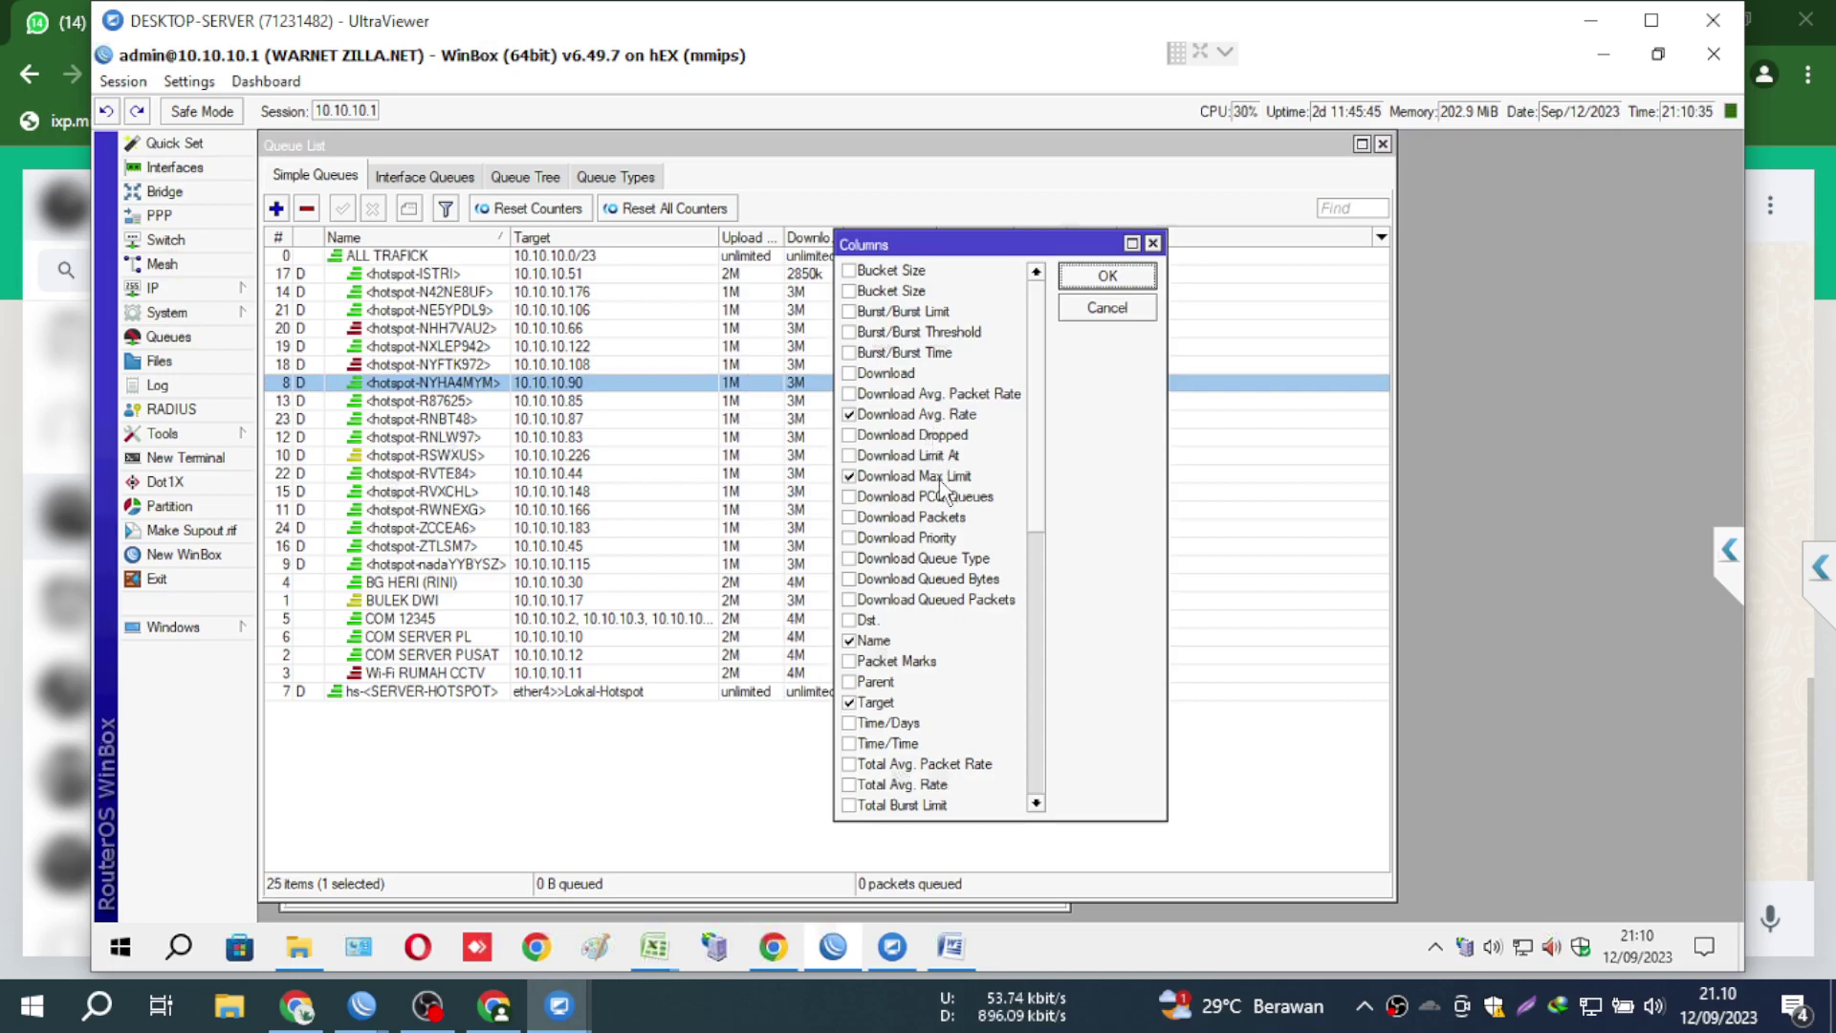
left_click(945, 415)
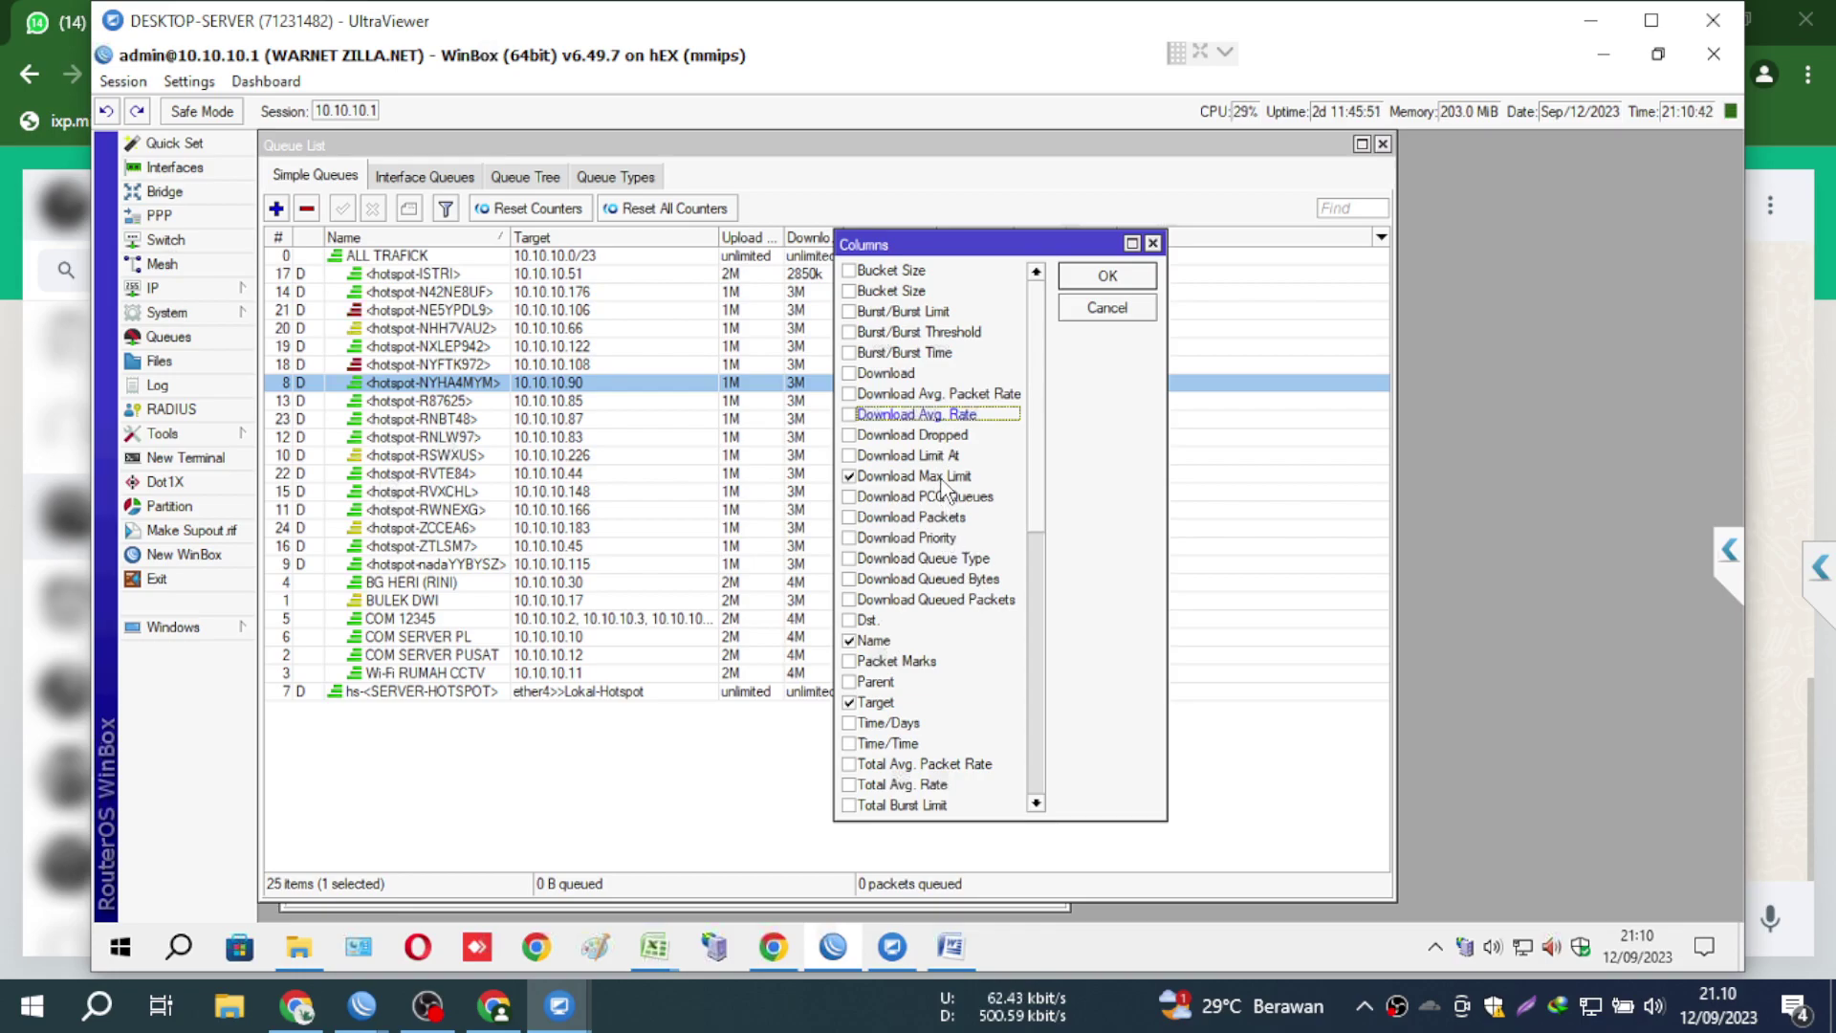
left_click(916, 373)
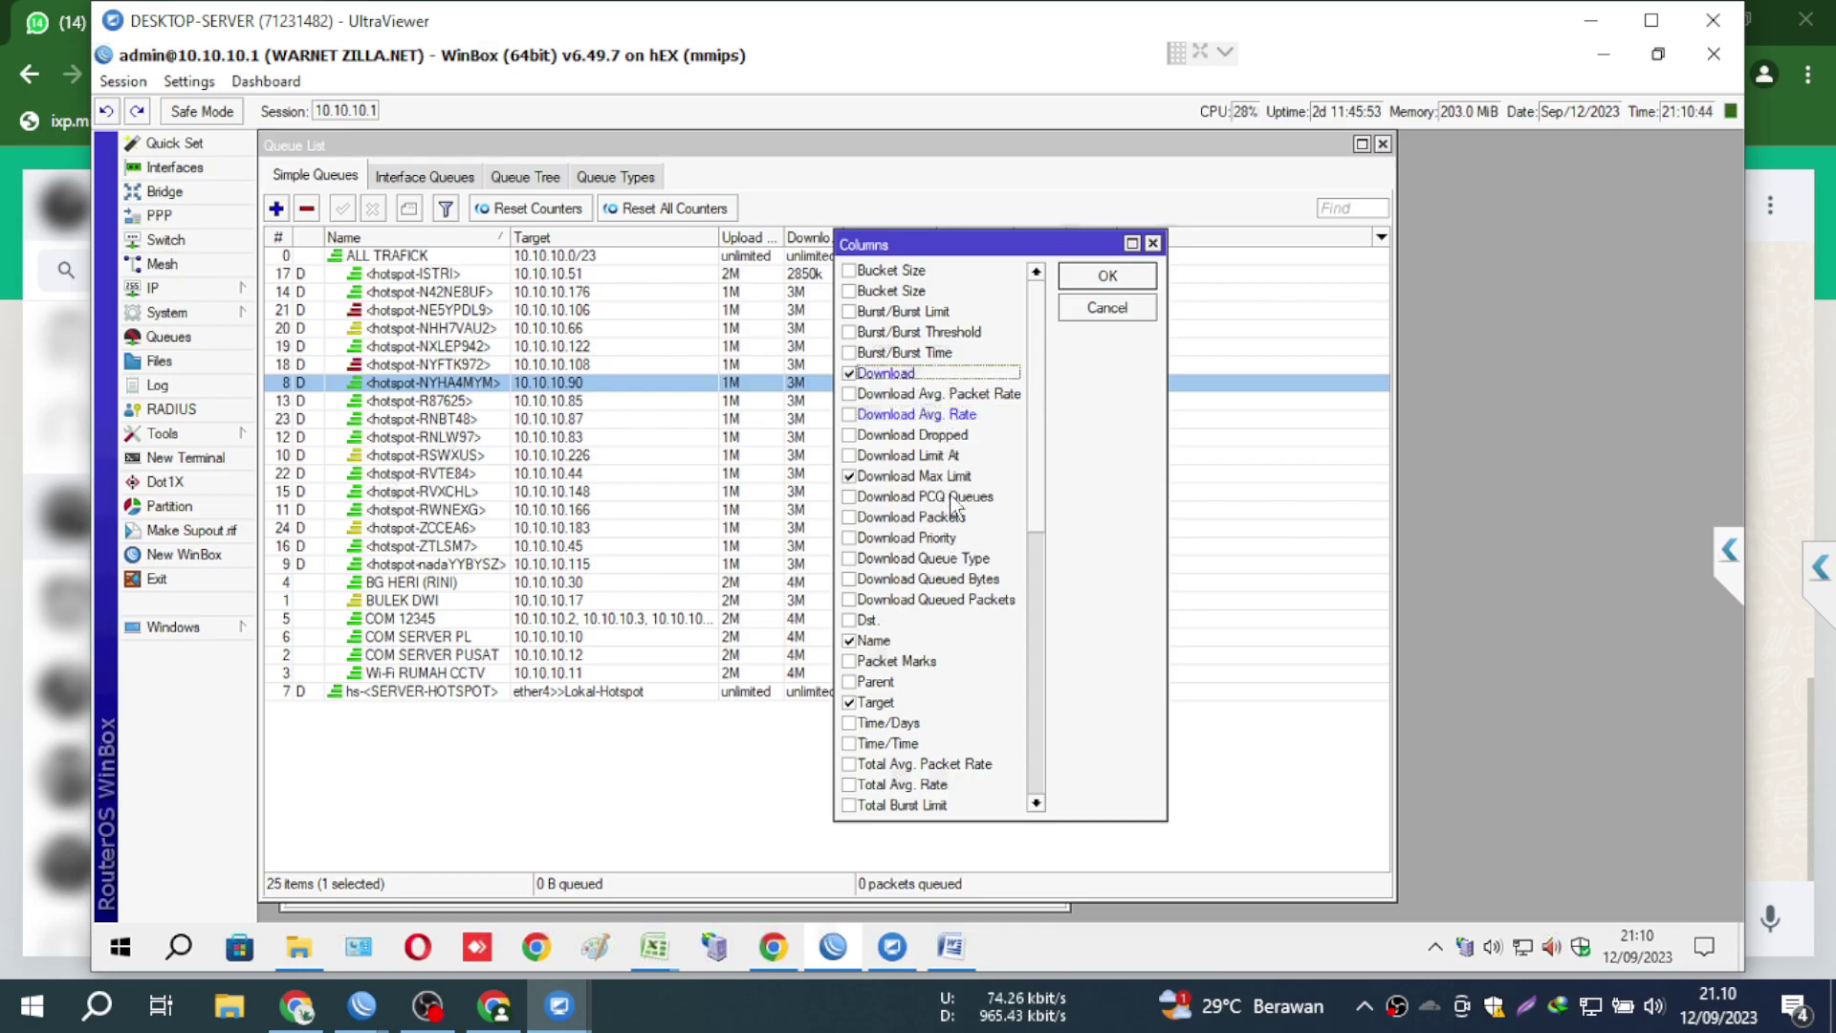
scroll(961, 536, "down", 2)
scroll(958, 532, "down", 4)
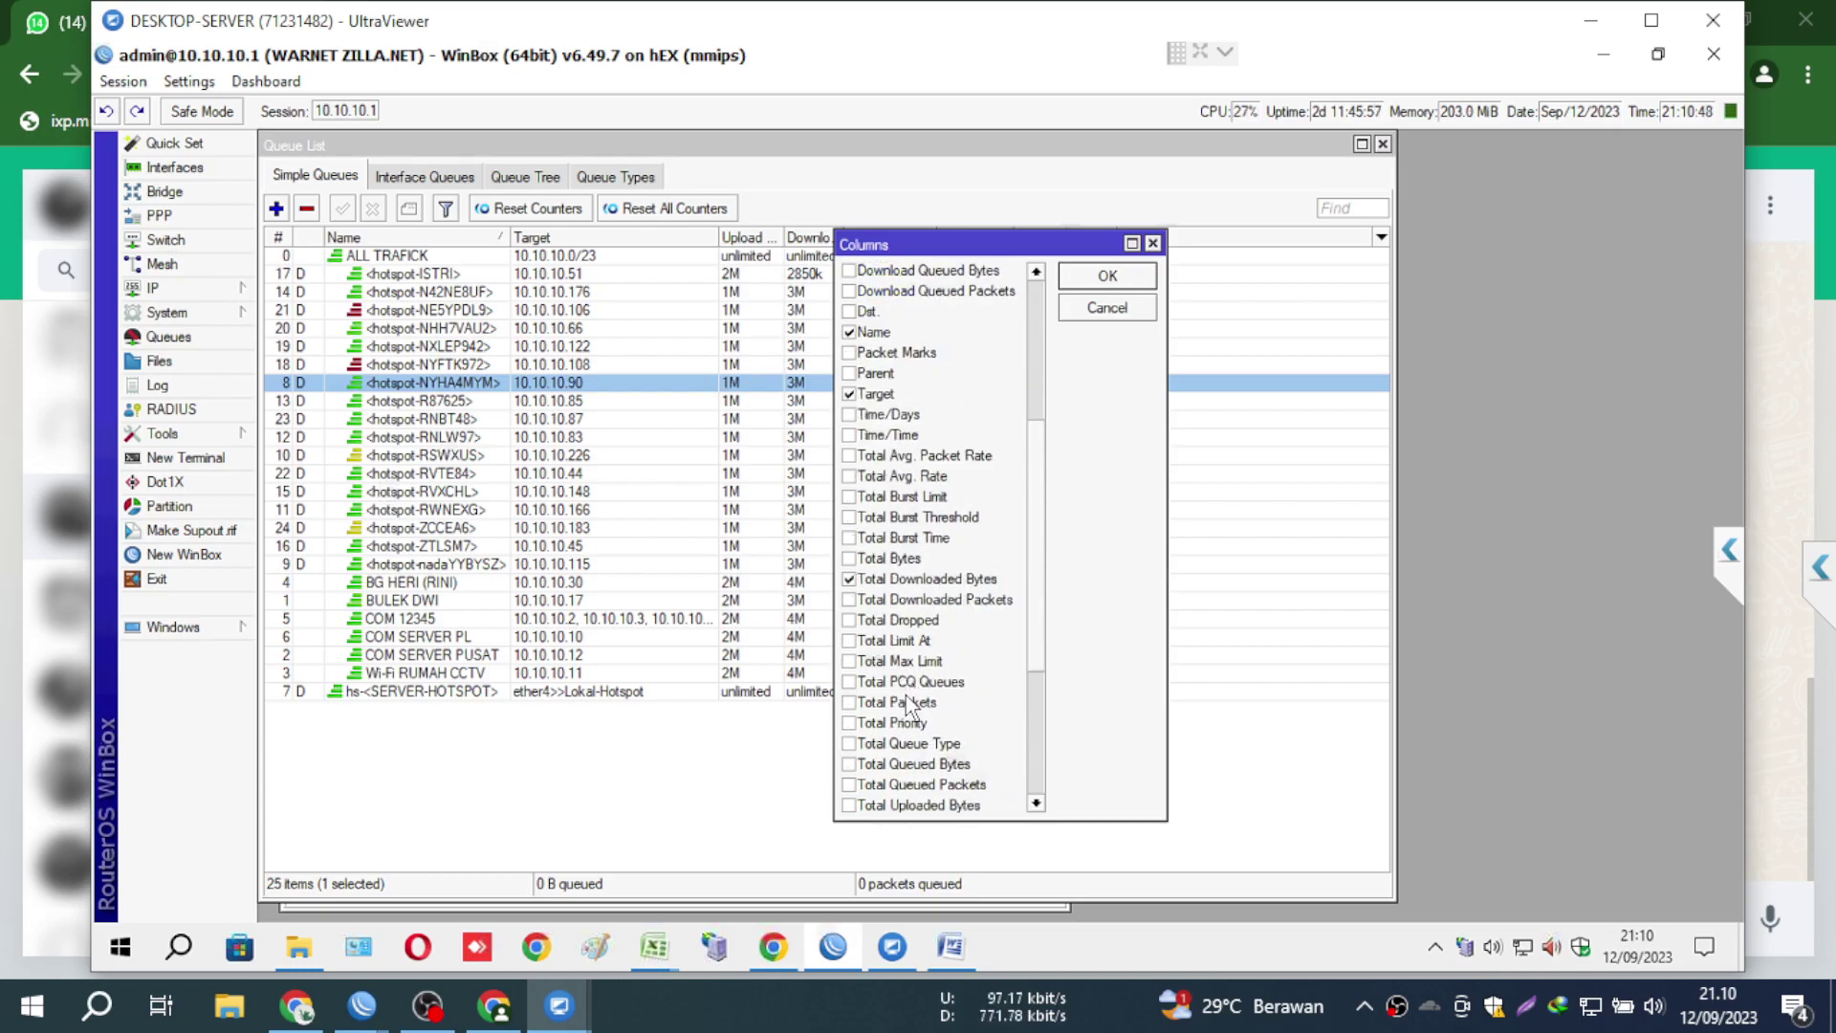
scroll(904, 703, "down", 3)
left_click(878, 682)
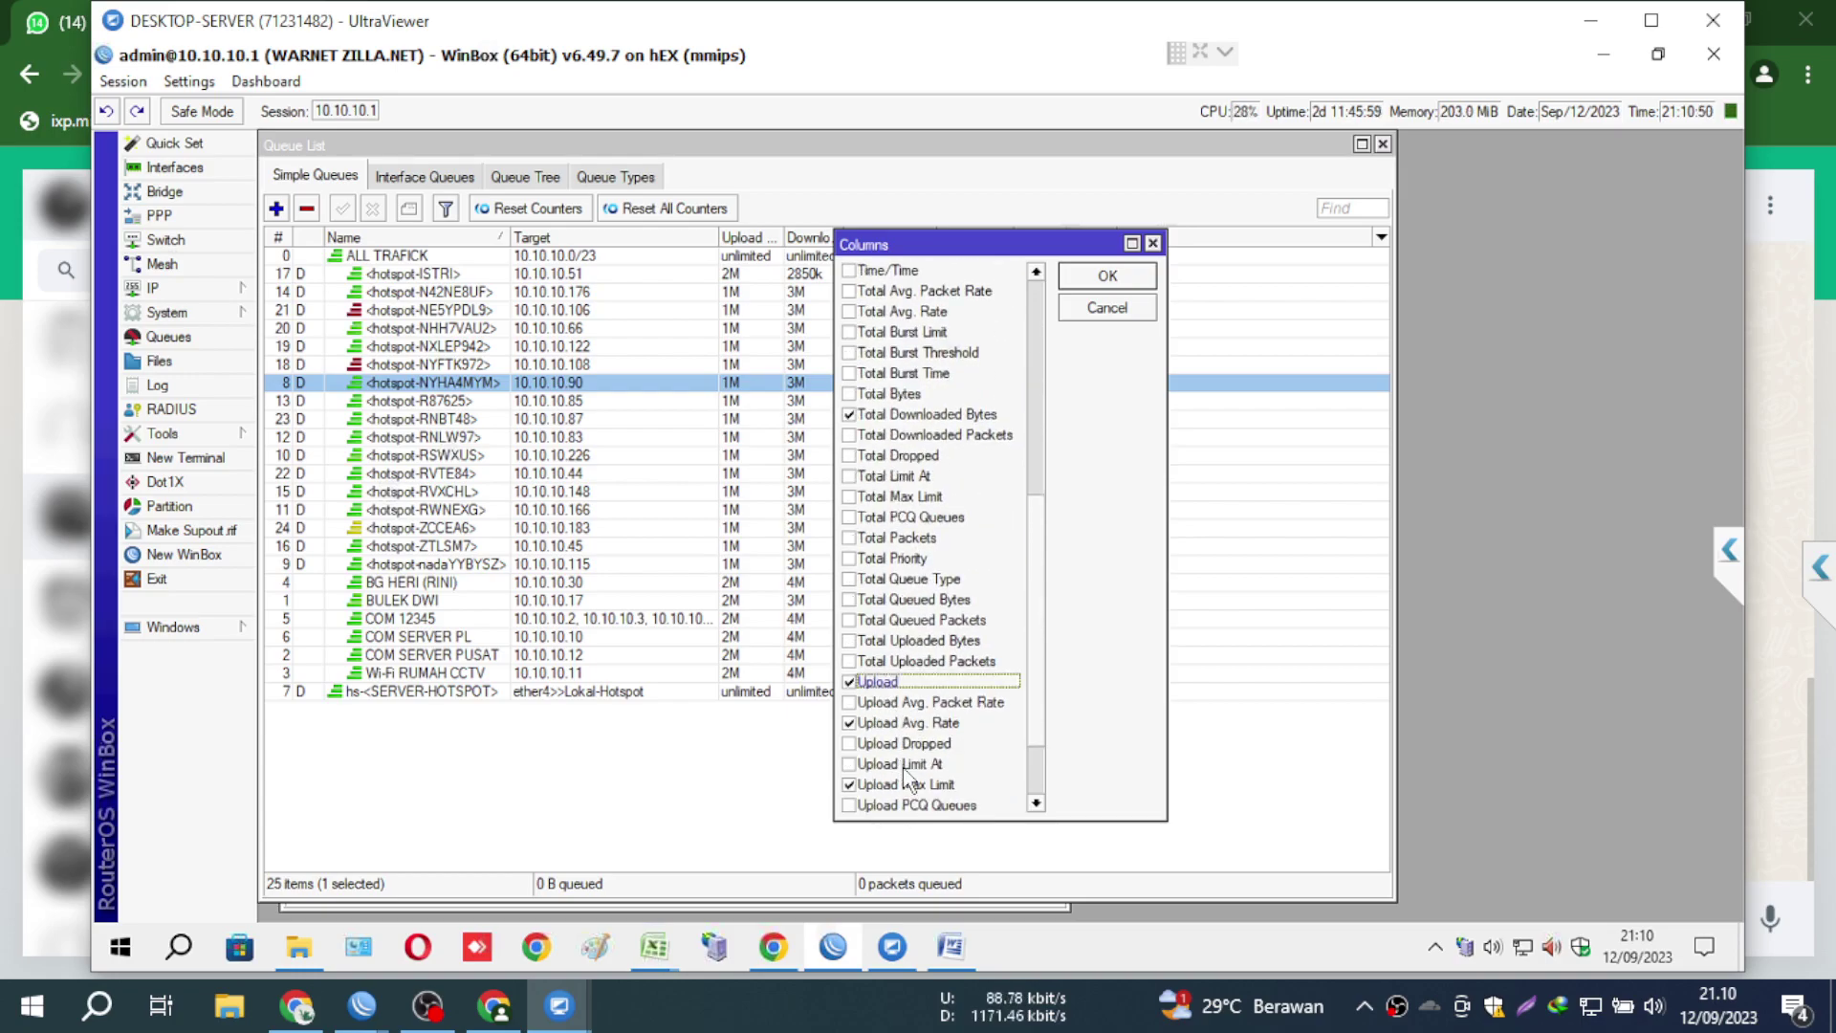
scroll(904, 727, "down", 2)
left_click(921, 538)
left_click(1108, 277)
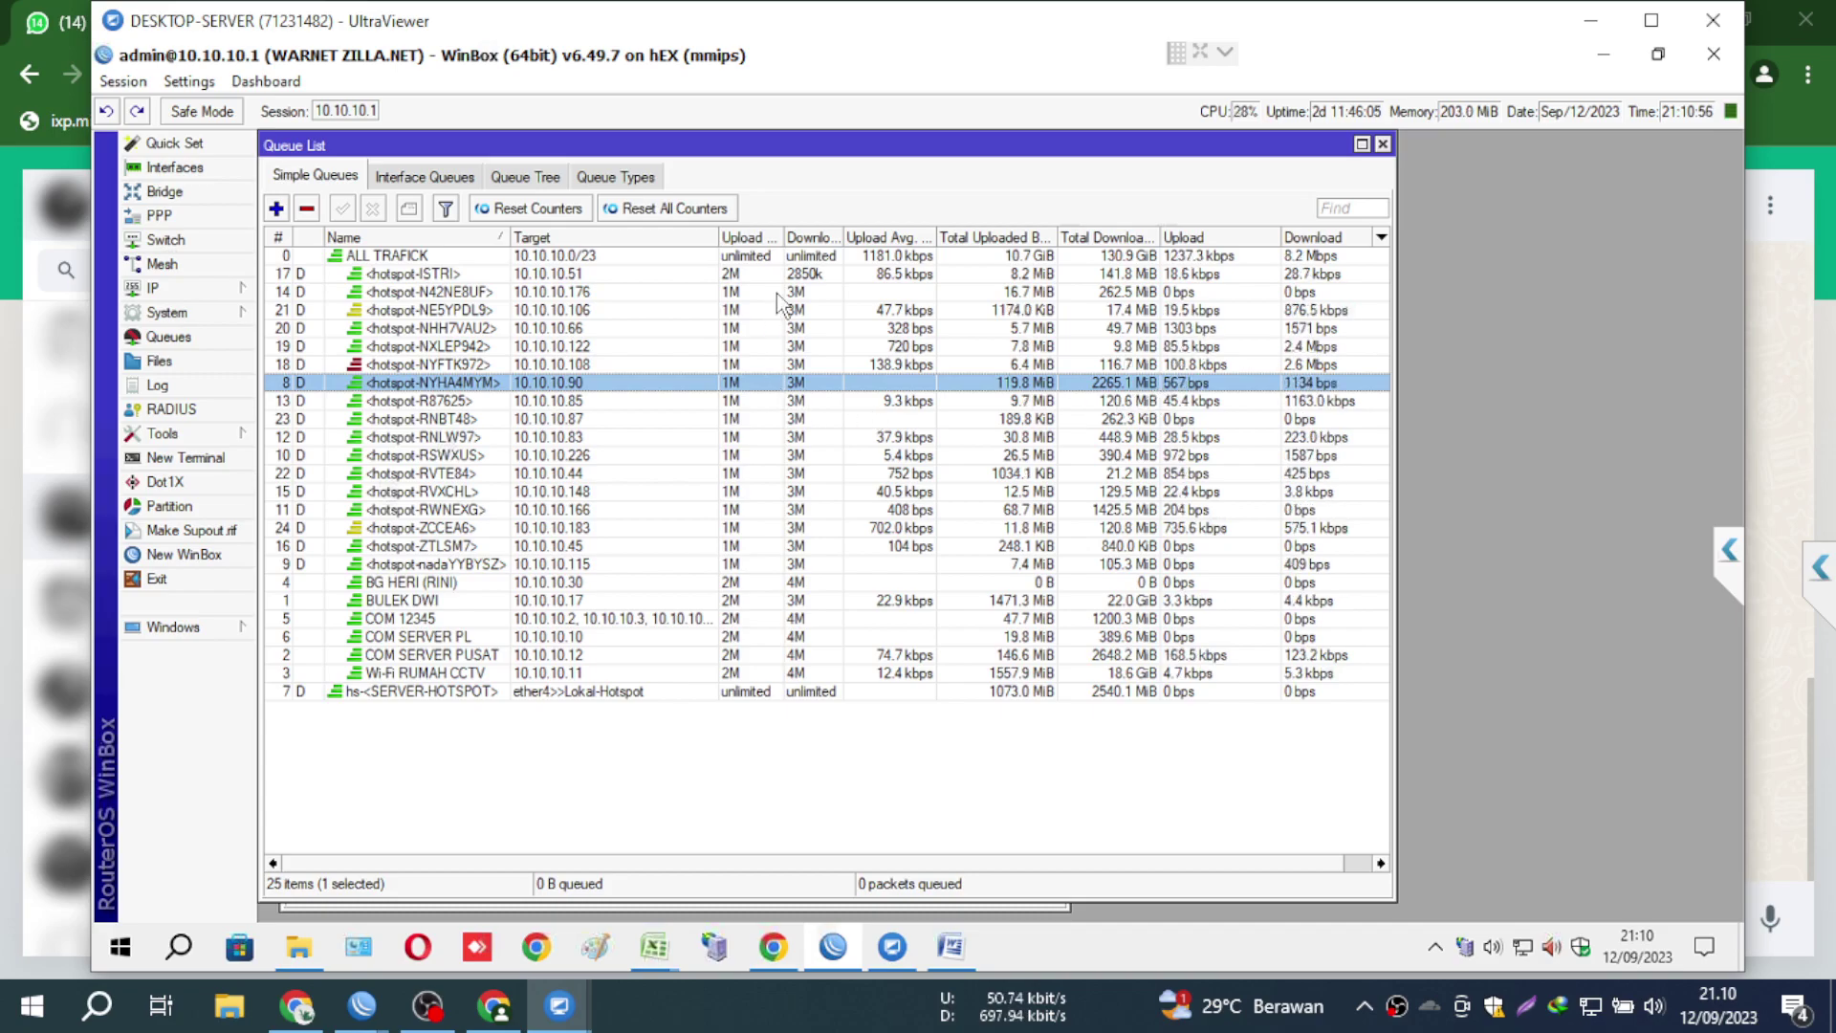
- Compare the ALL TRAFICK queue's traffic with the interface traffic rates, and close the interface list
left_click(700, 254)
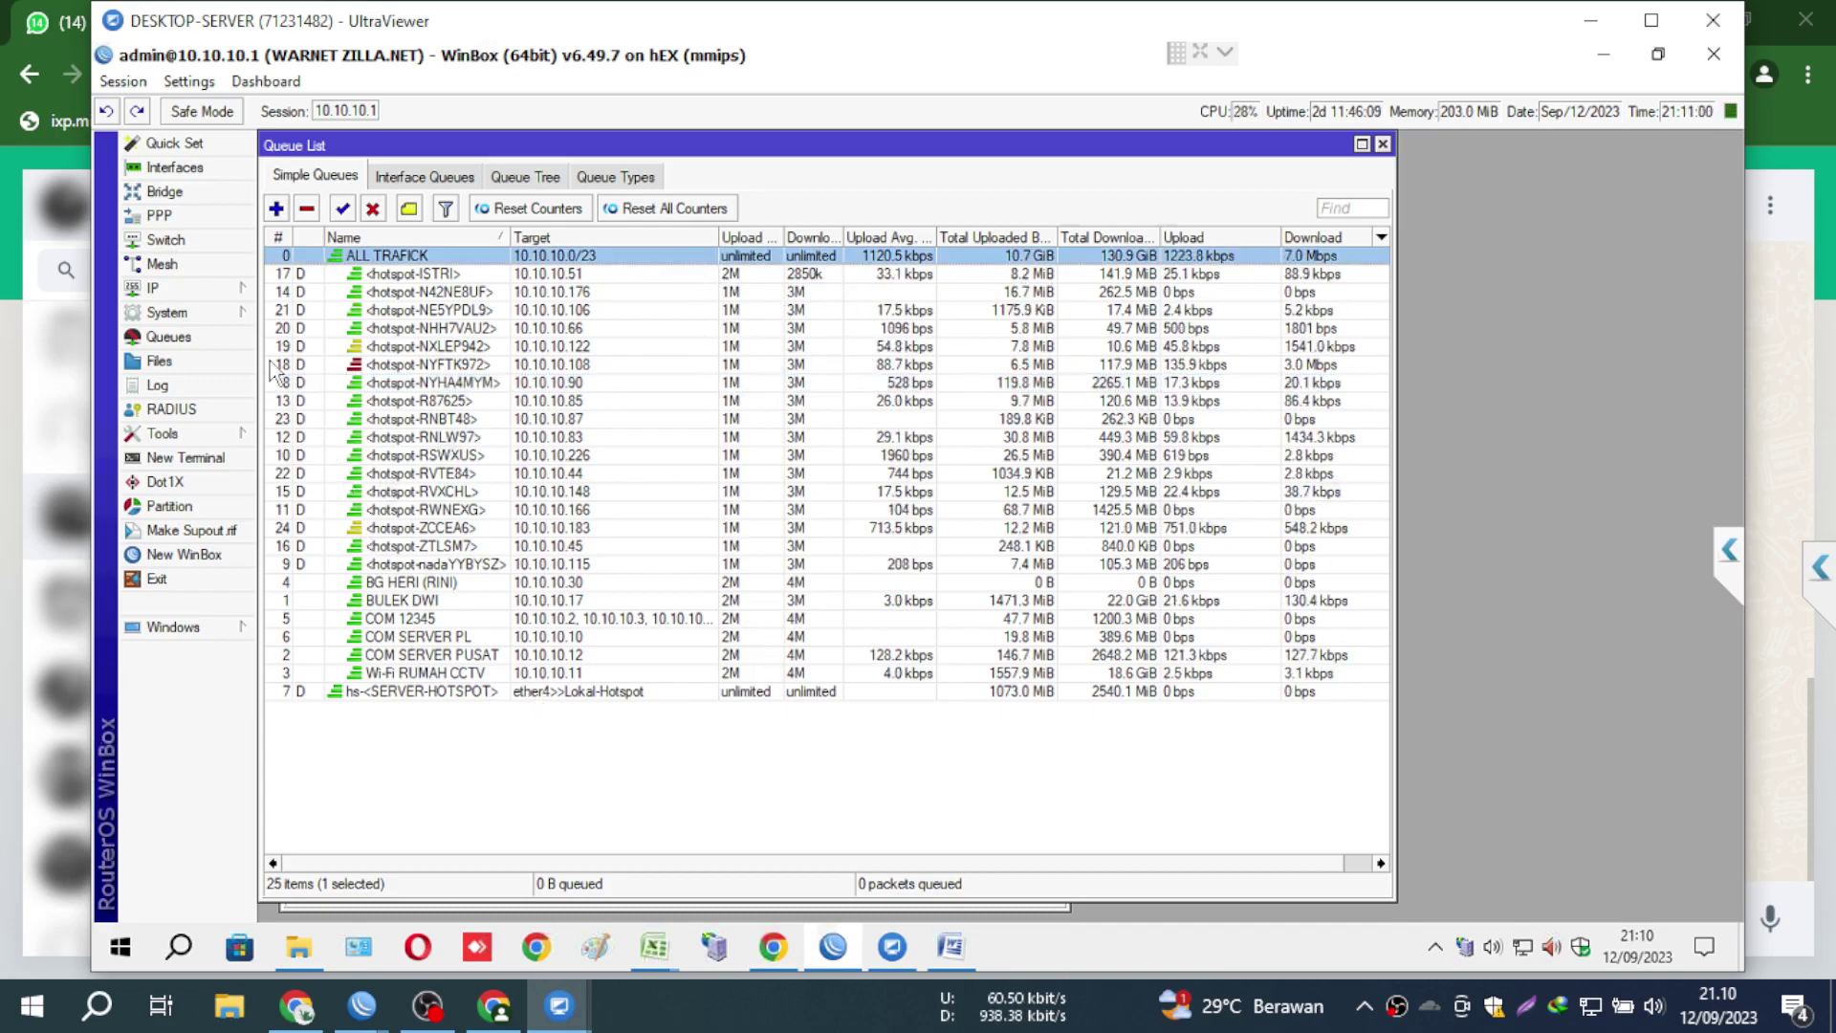
left_click(184, 172)
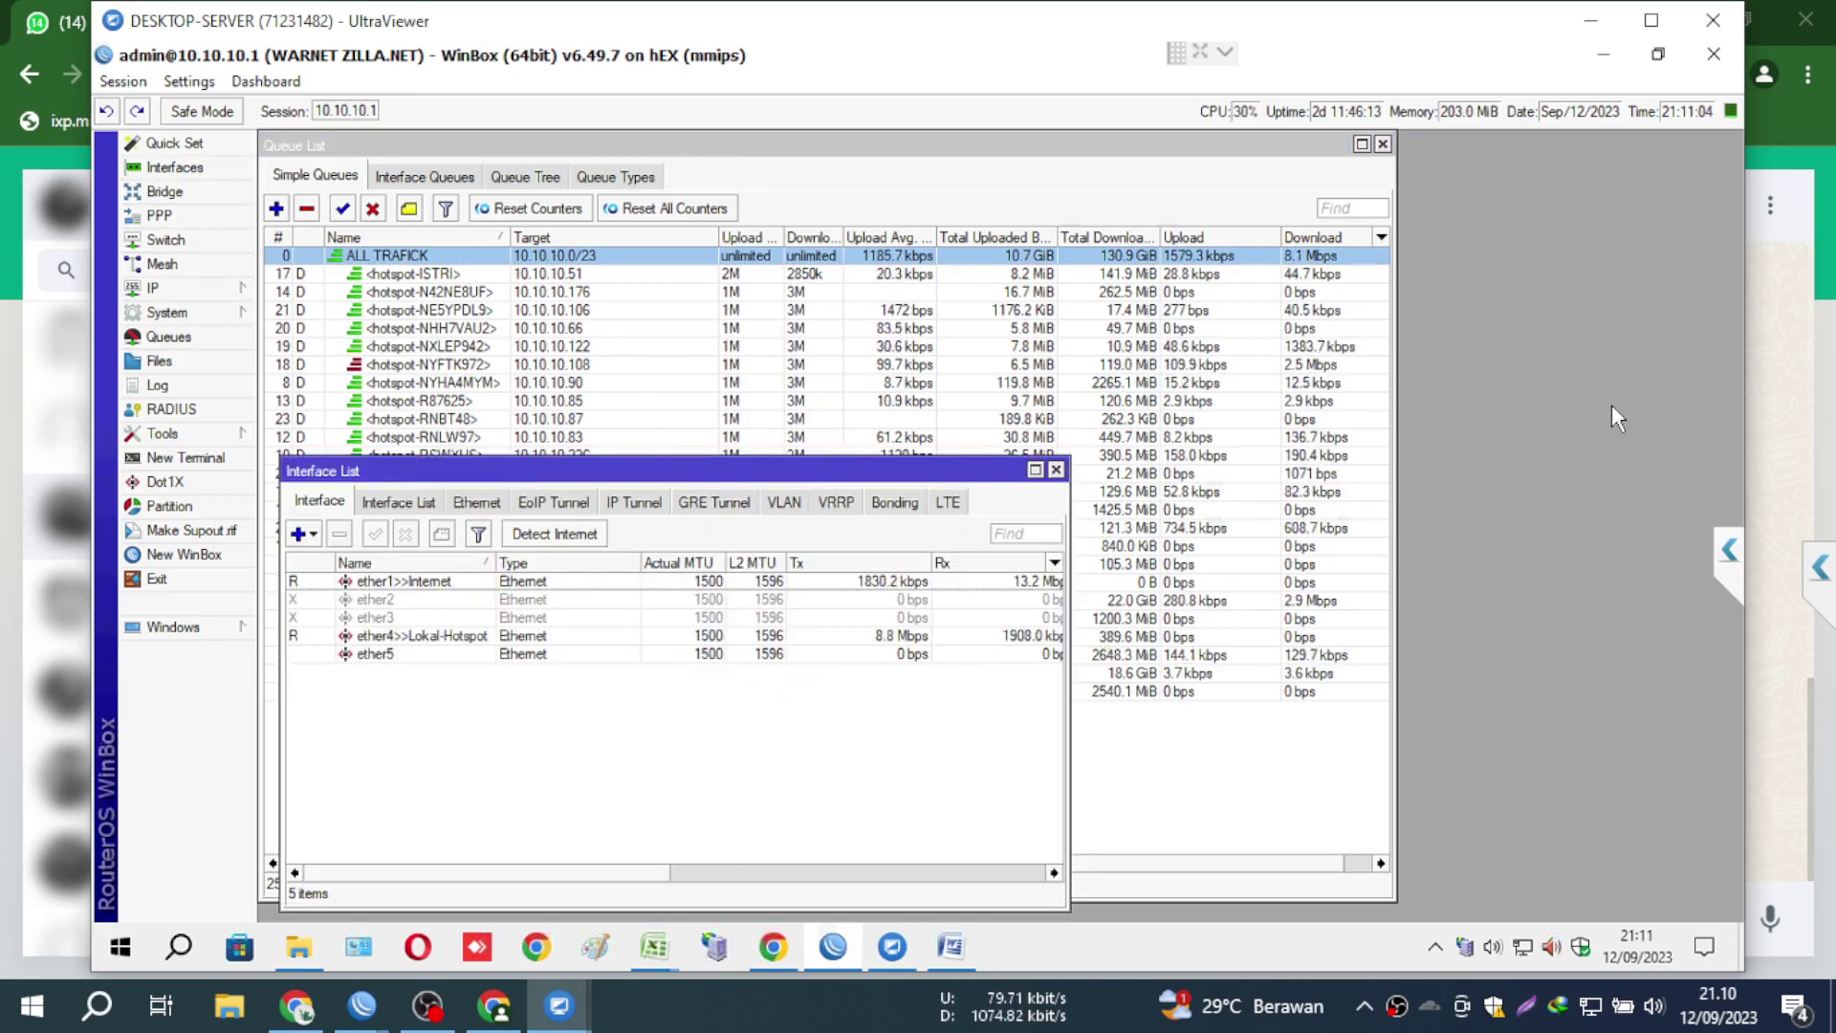
left_click(1055, 470)
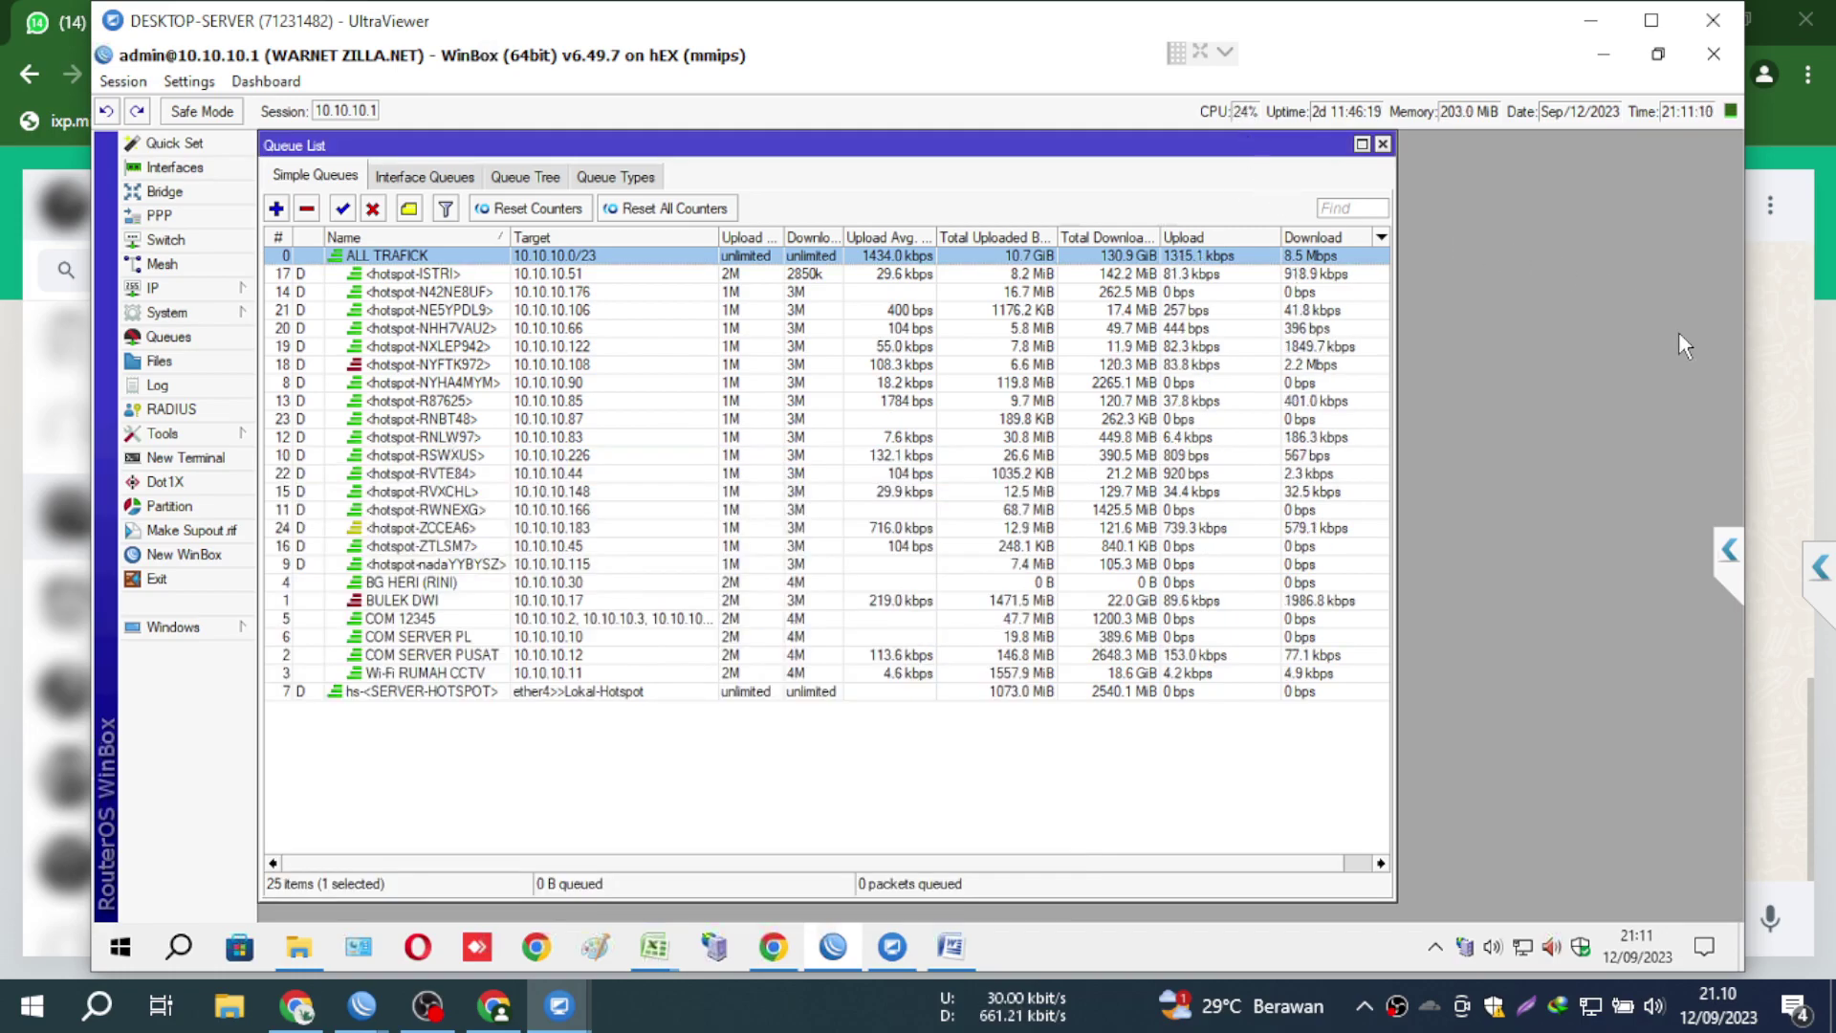
- Switch to WhatsApp, send the client the message "oke sudah om", and return to the remote router session
left_click(1785, 397)
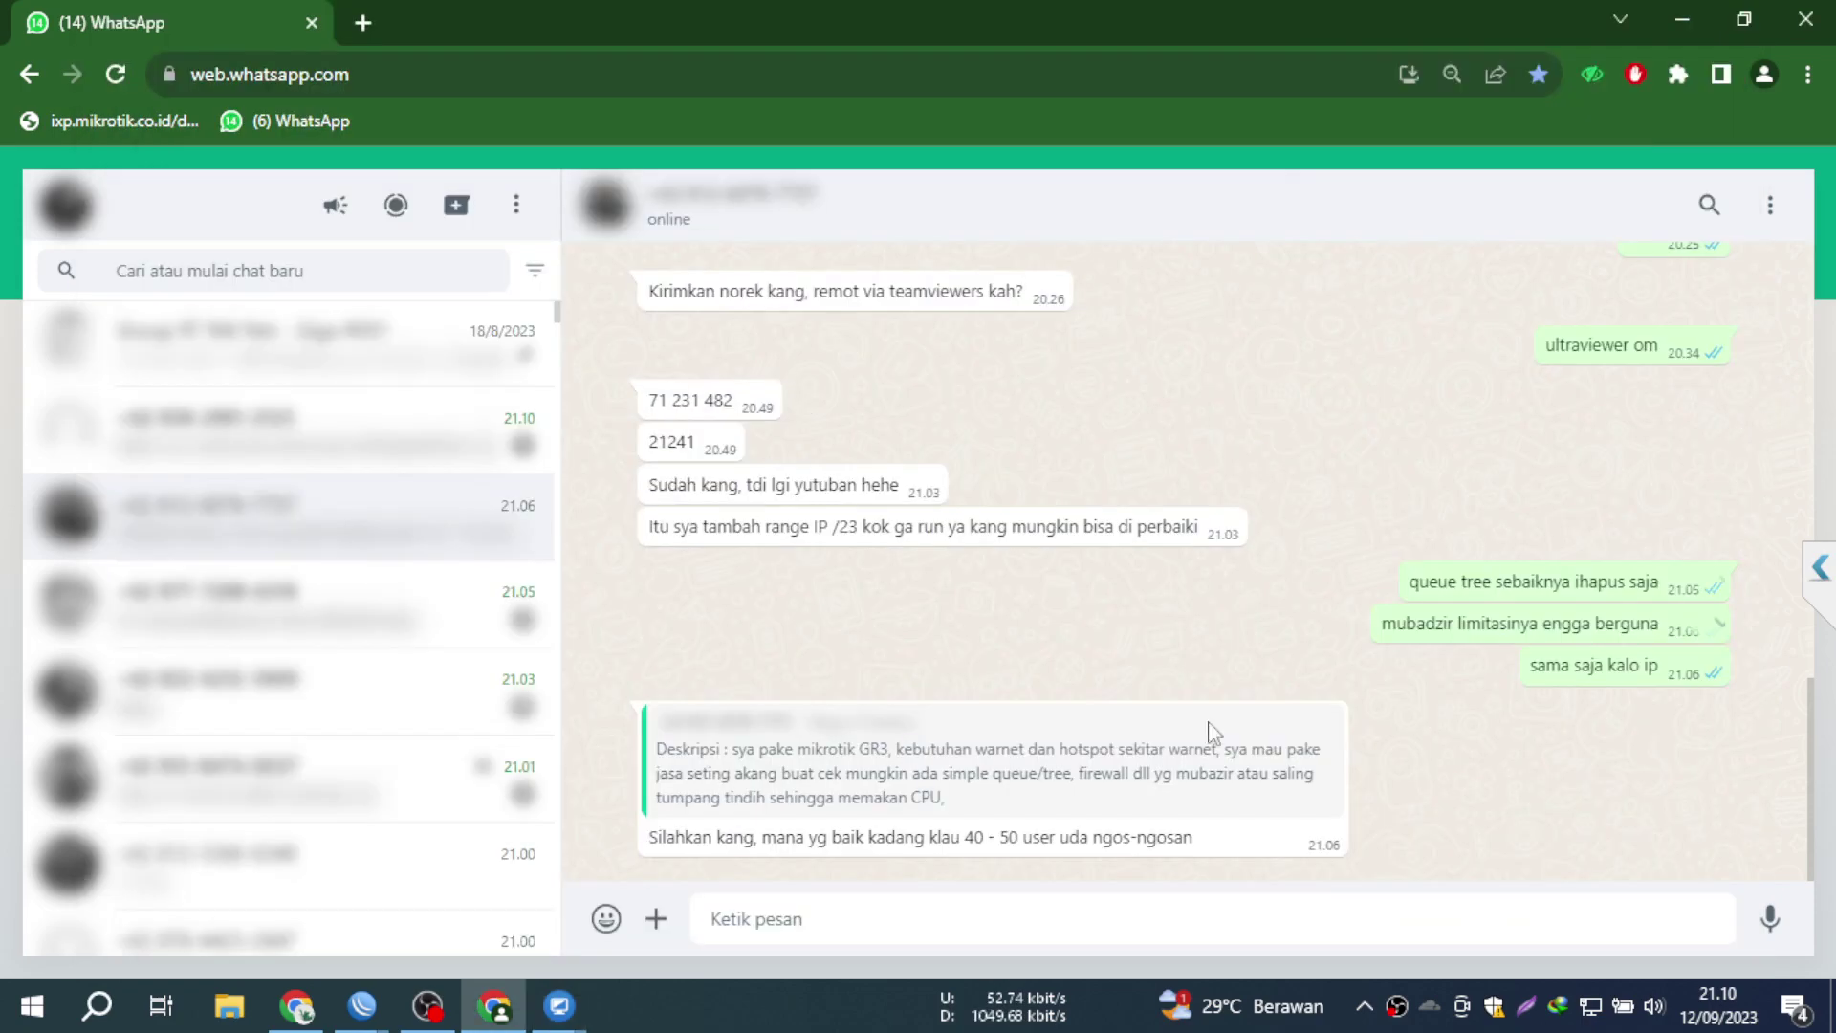
type("oke sudah om")
key("Return")
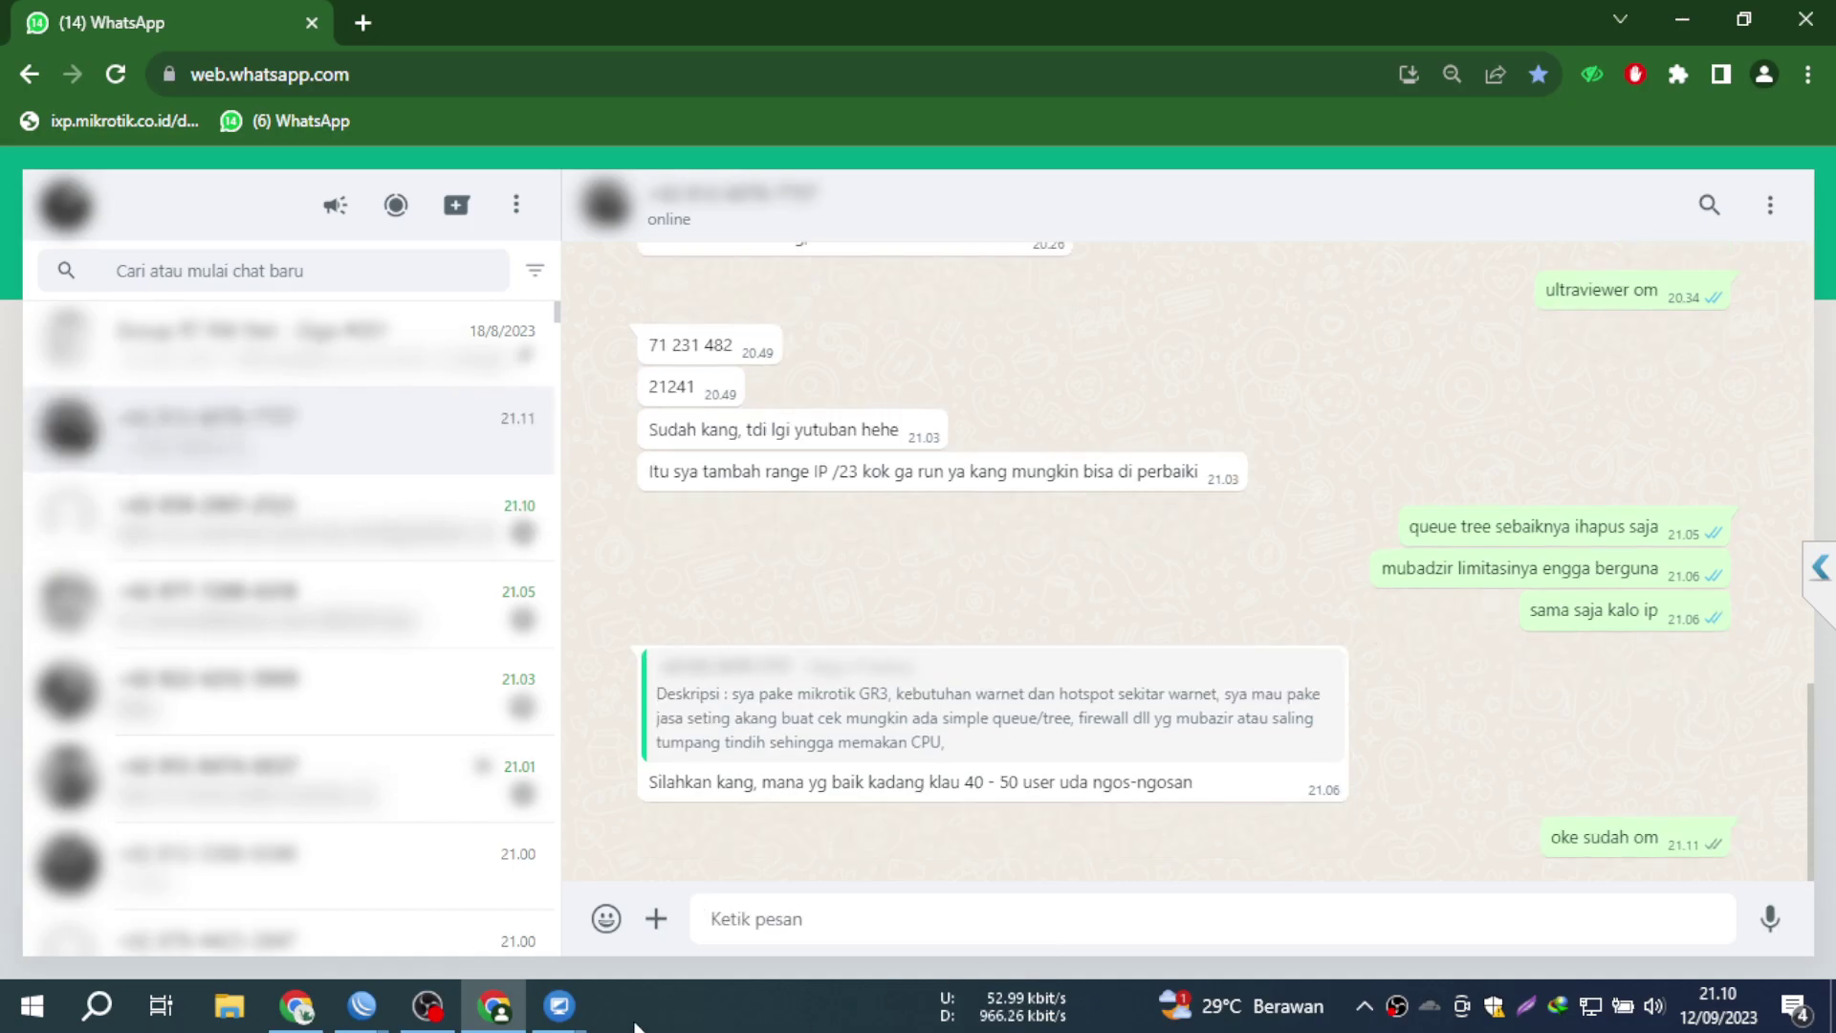
mouse_move(564, 1002)
left_click(670, 899)
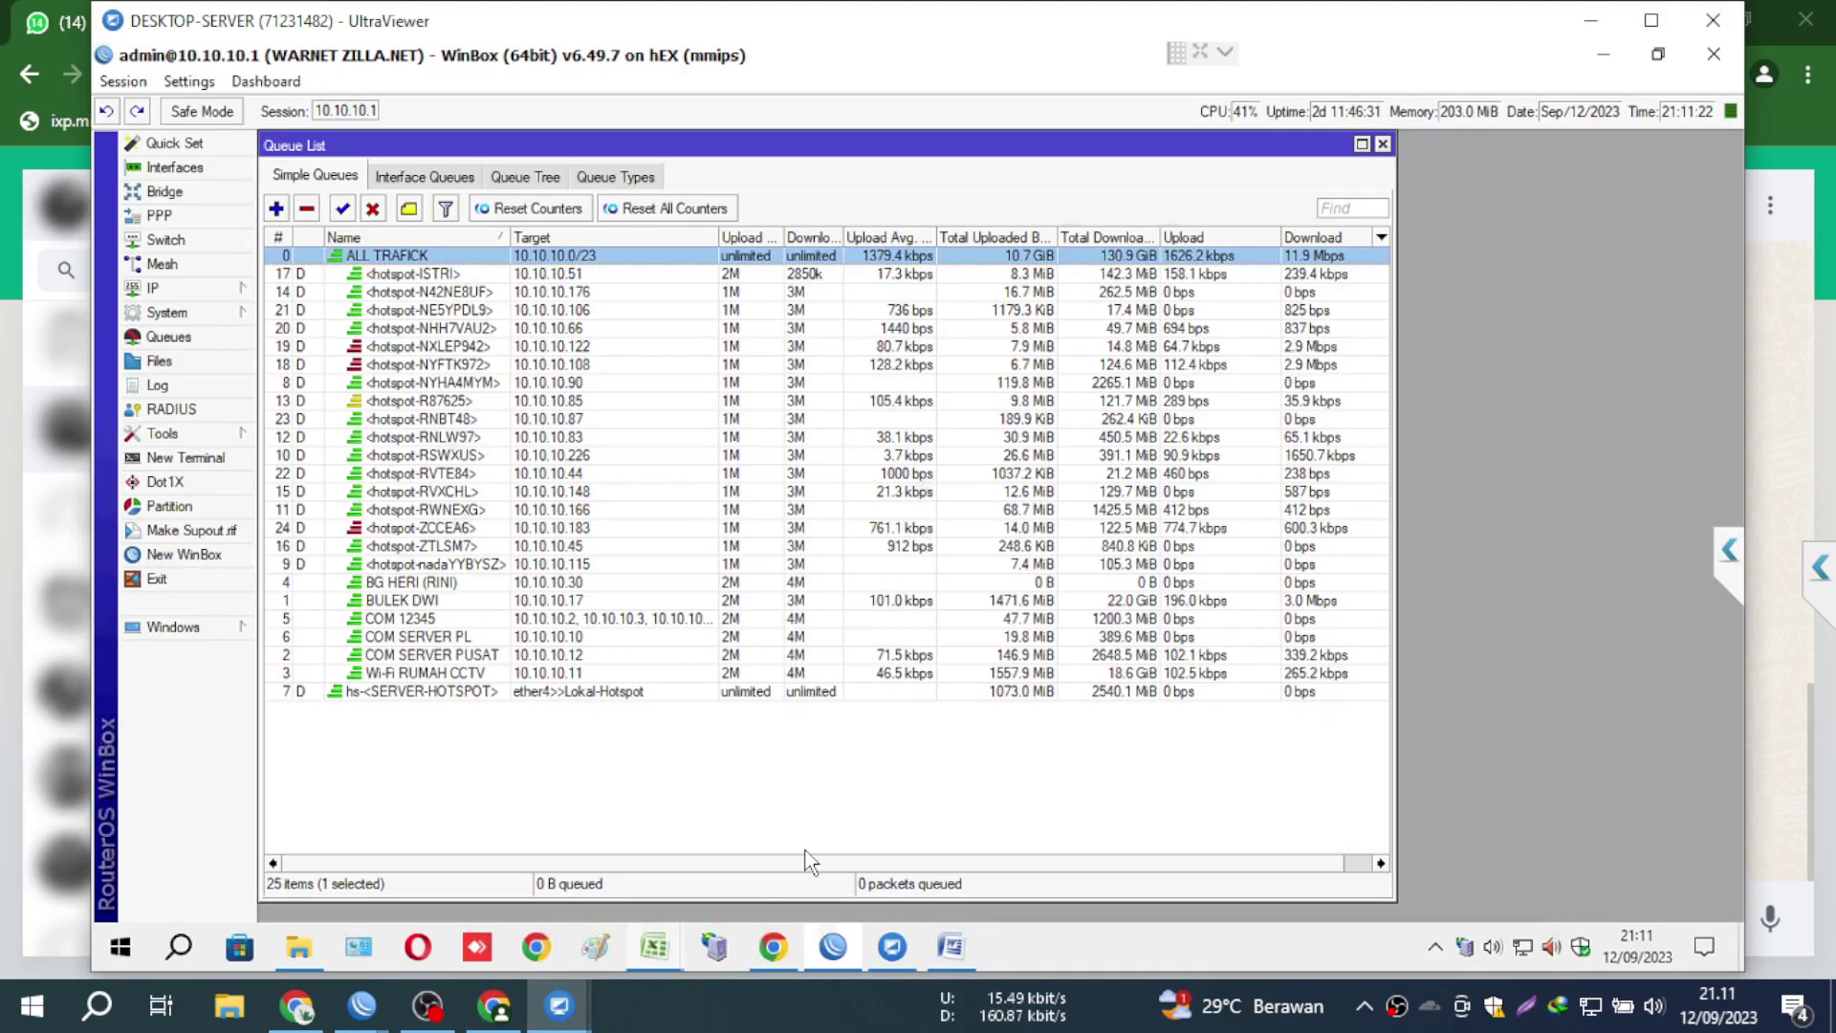